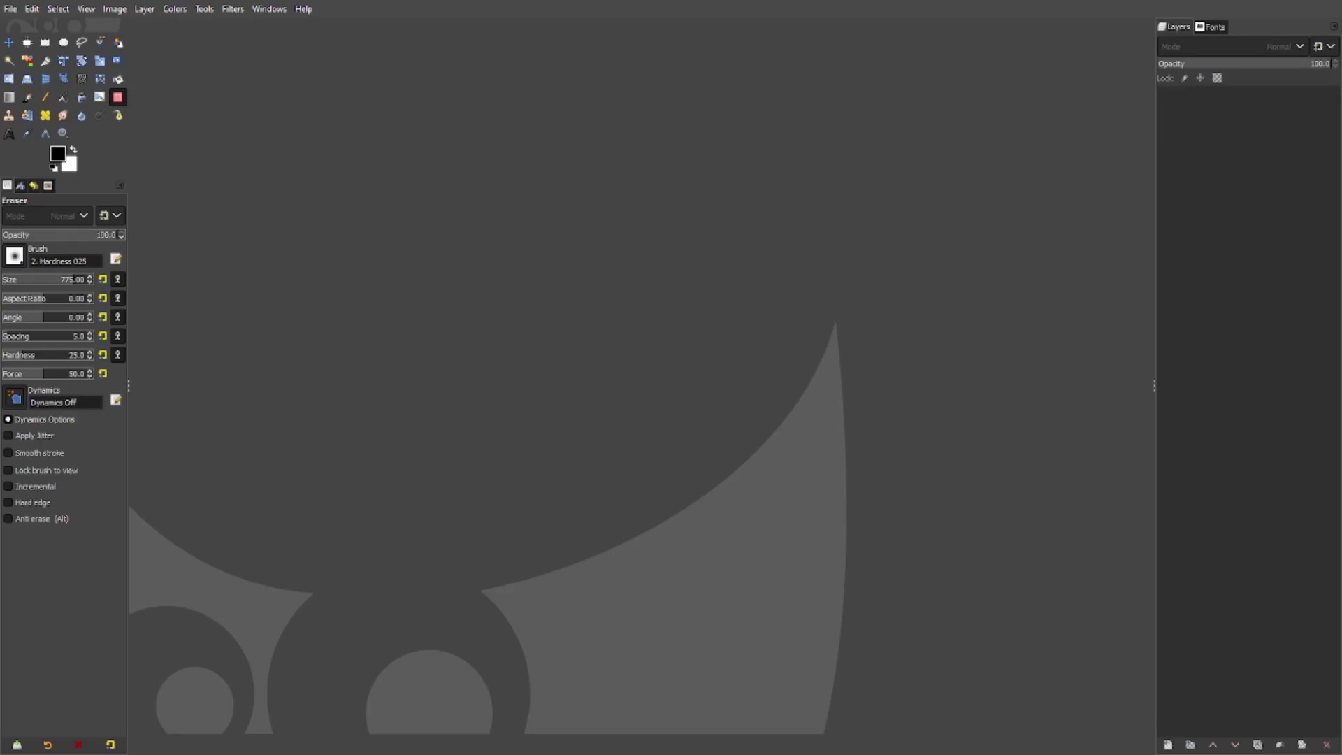
Create a new image about 320 px wide and 100 px high with a transparent background
left_click(11, 9)
left_click(23, 33)
scroll(686, 437, "up", 1)
left_click(10, 43)
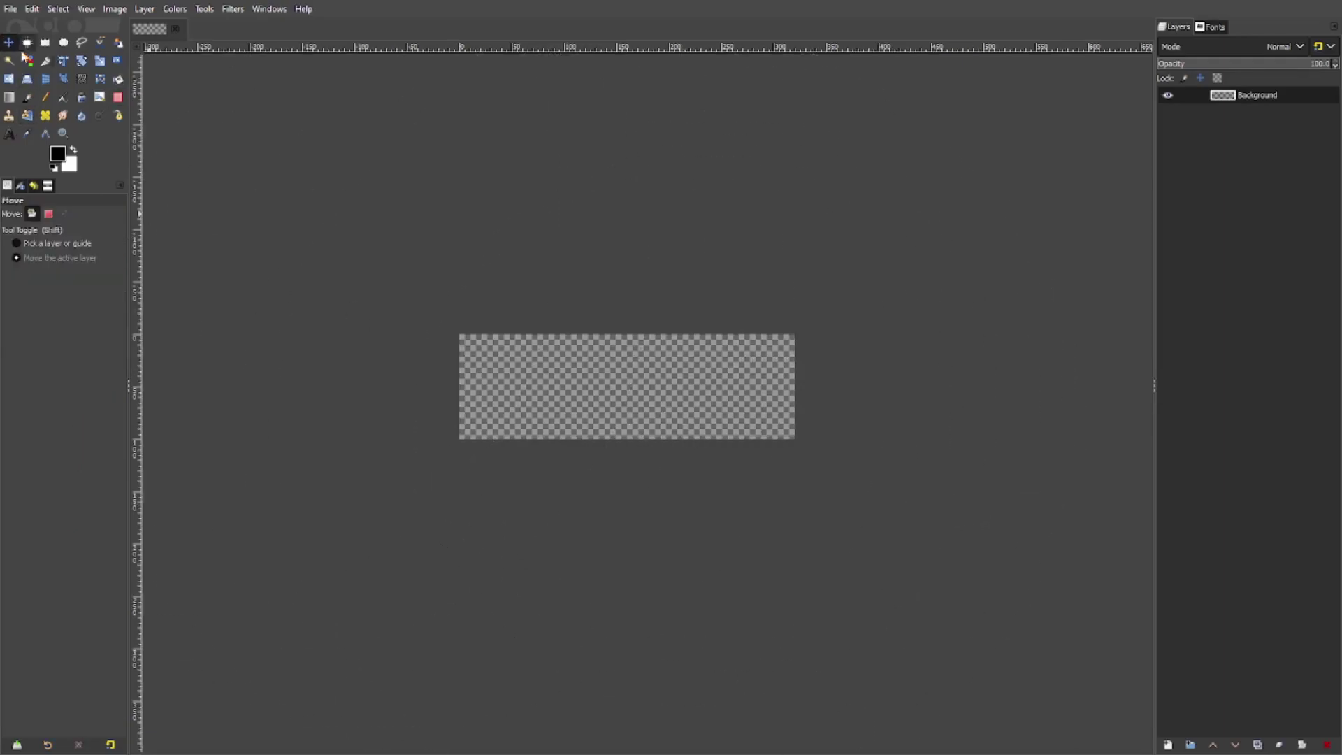
Activate the Paintbrush tool with a brush size of 25
scroll(659, 353, "up", 1)
left_click(27, 97)
left_click(10, 281)
scroll(654, 359, "up", 1)
left_click_drag(566, 287, 593, 333)
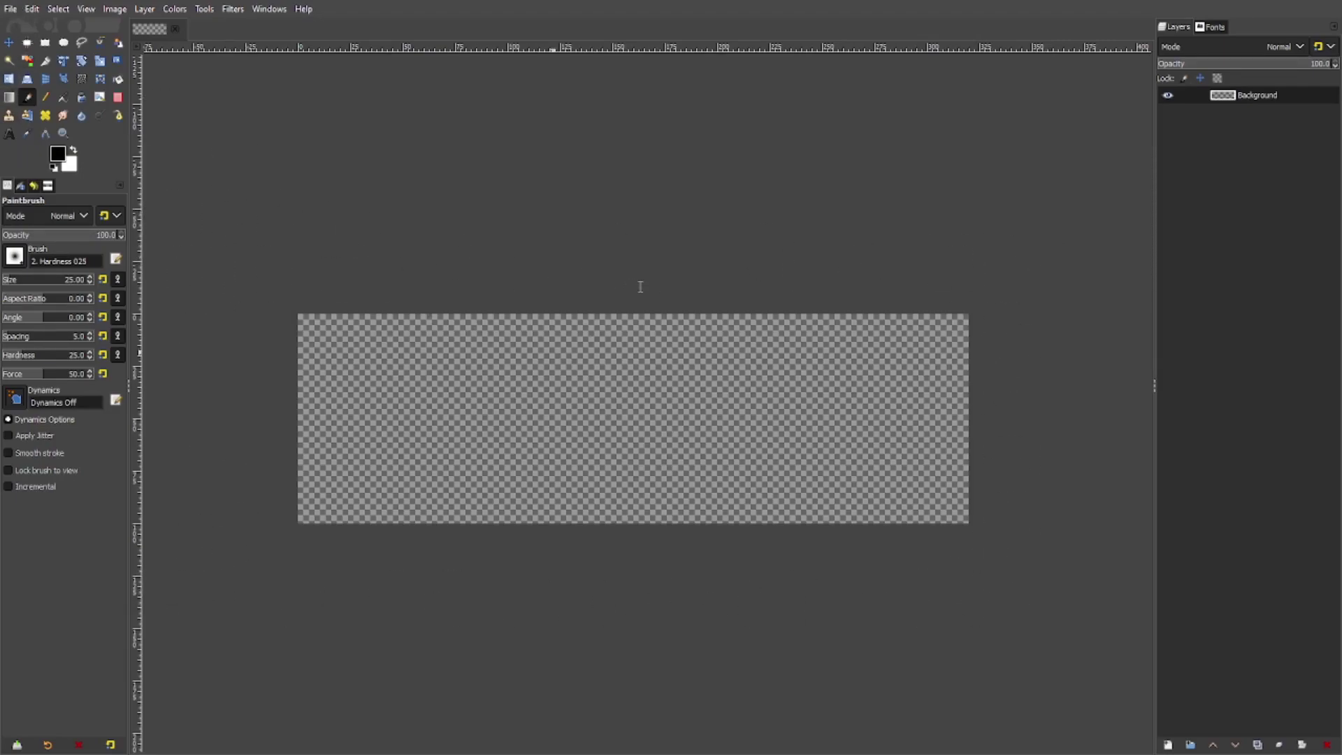
Create a second transparent image about 320 px wide and 50 px high
left_click(736, 381)
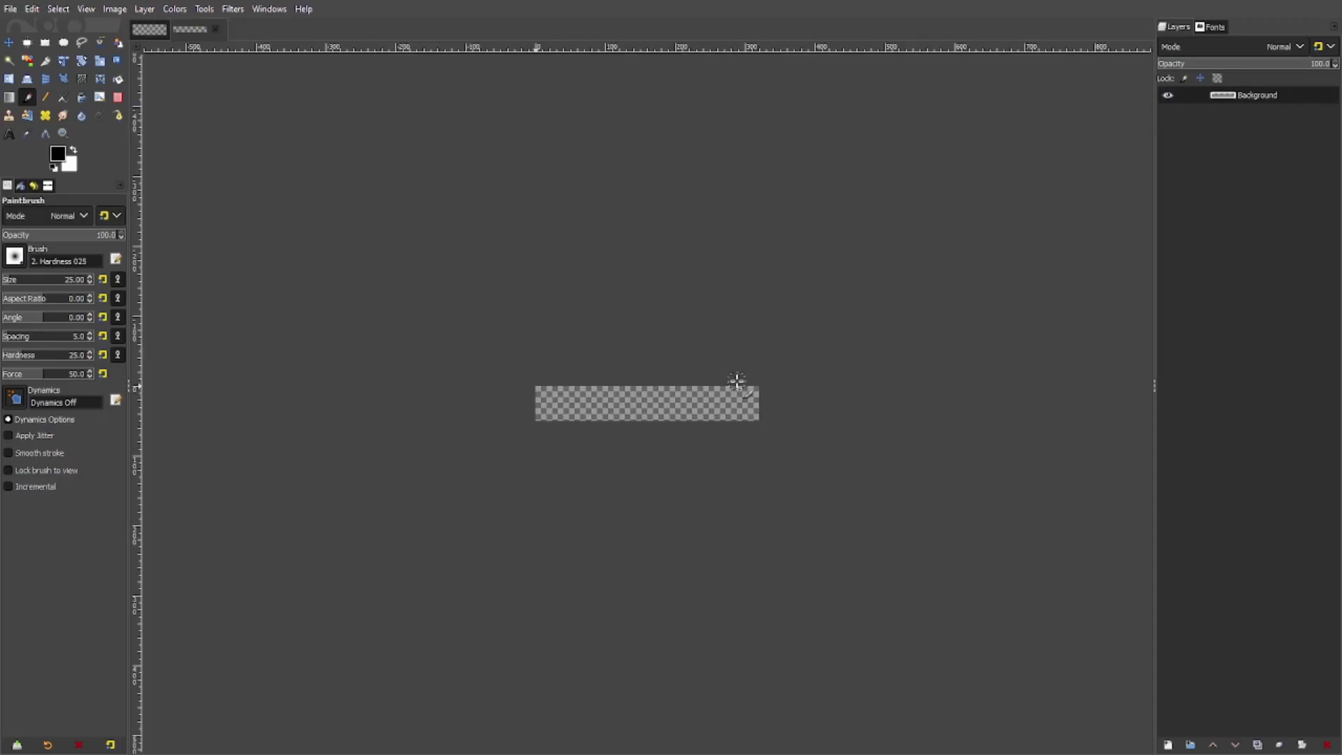
scroll(664, 389, "up", 2)
left_click_drag(663, 388, 647, 377)
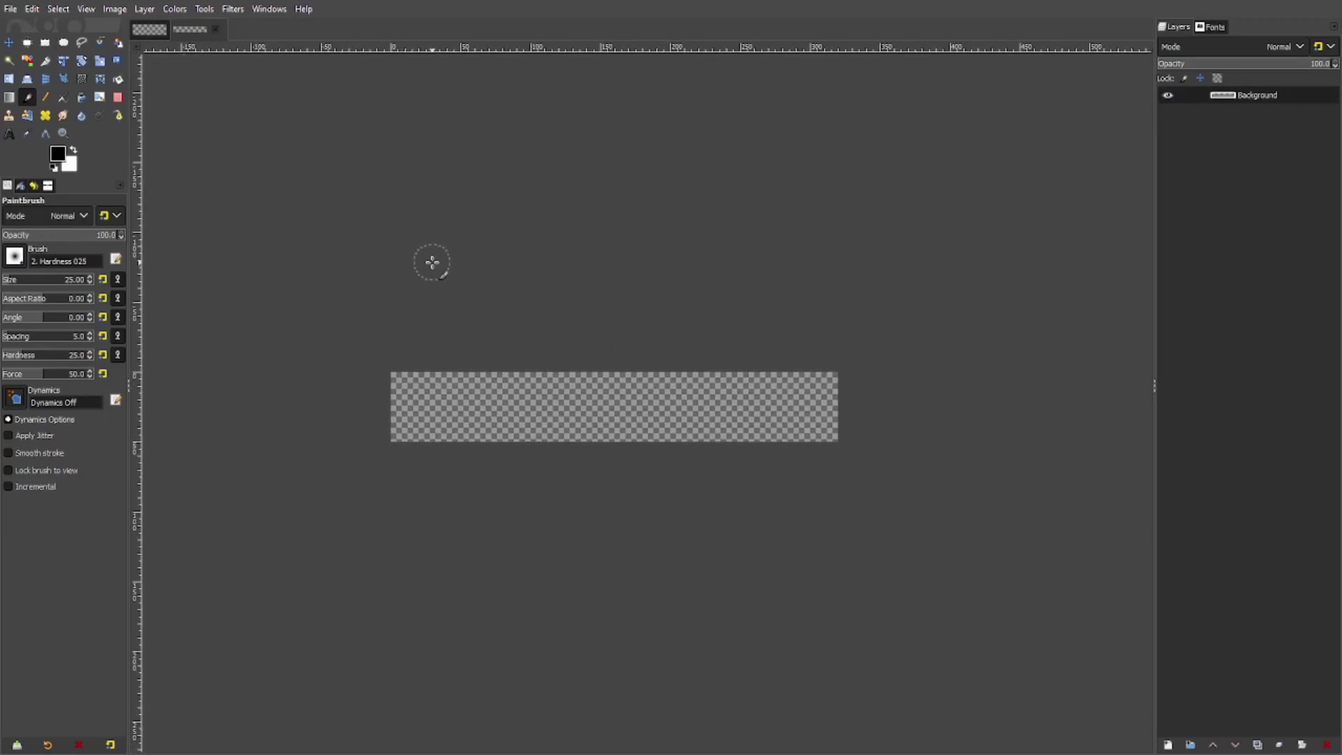
Create two more transparent images, one about 320 × 500 px and one about 320 × 200 px
left_click(743, 387)
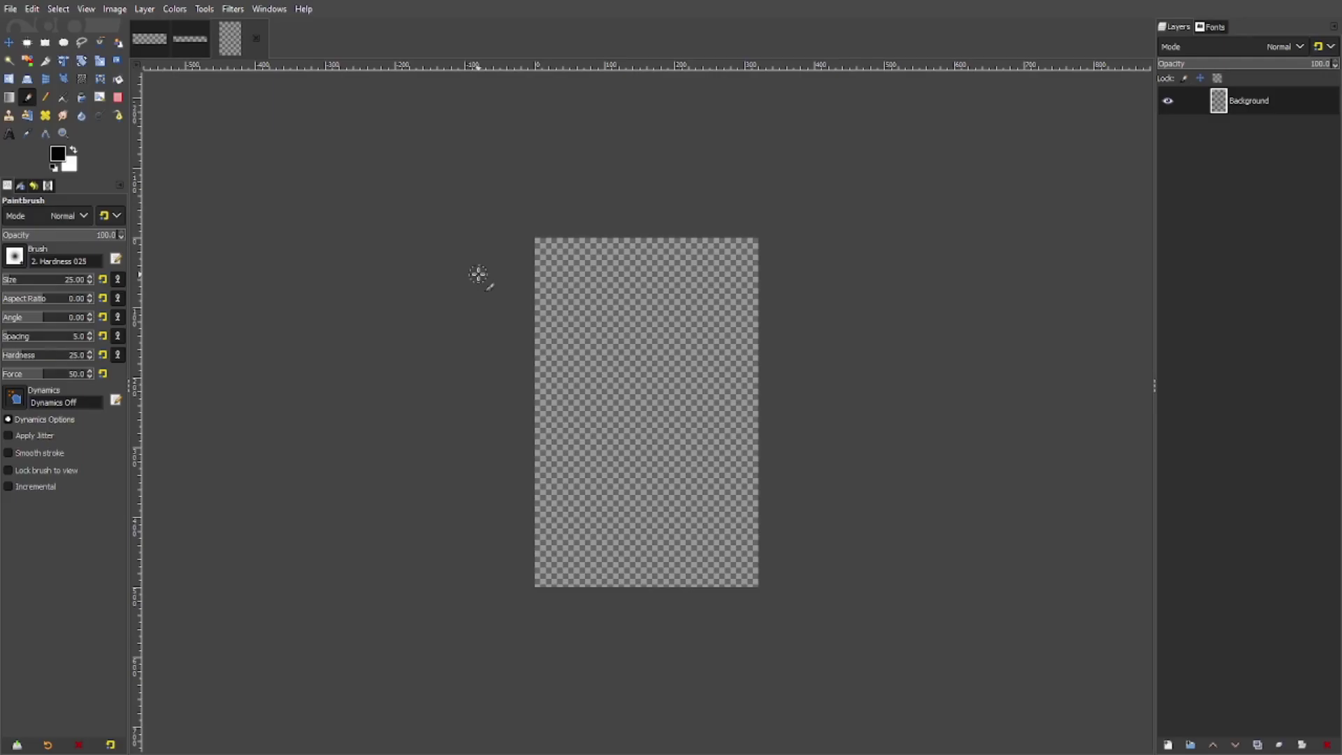
left_click(692, 371)
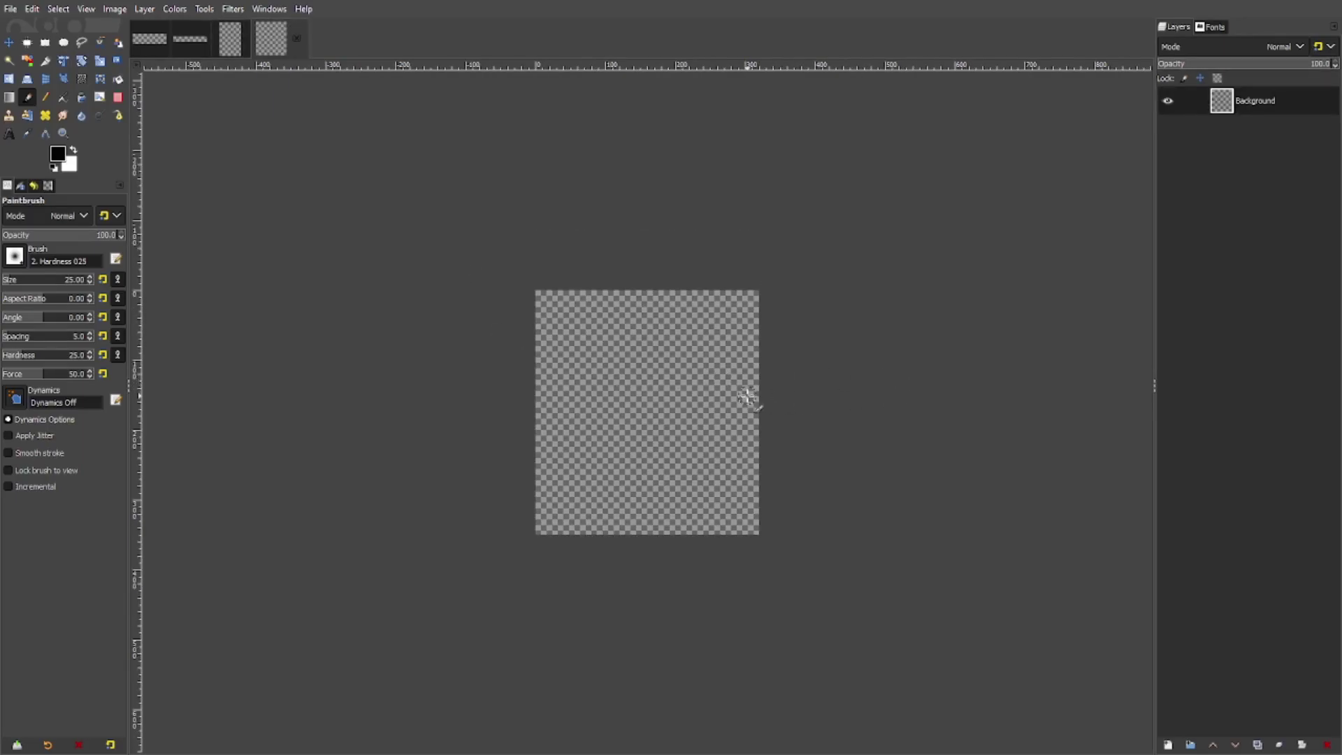
left_click(296, 37)
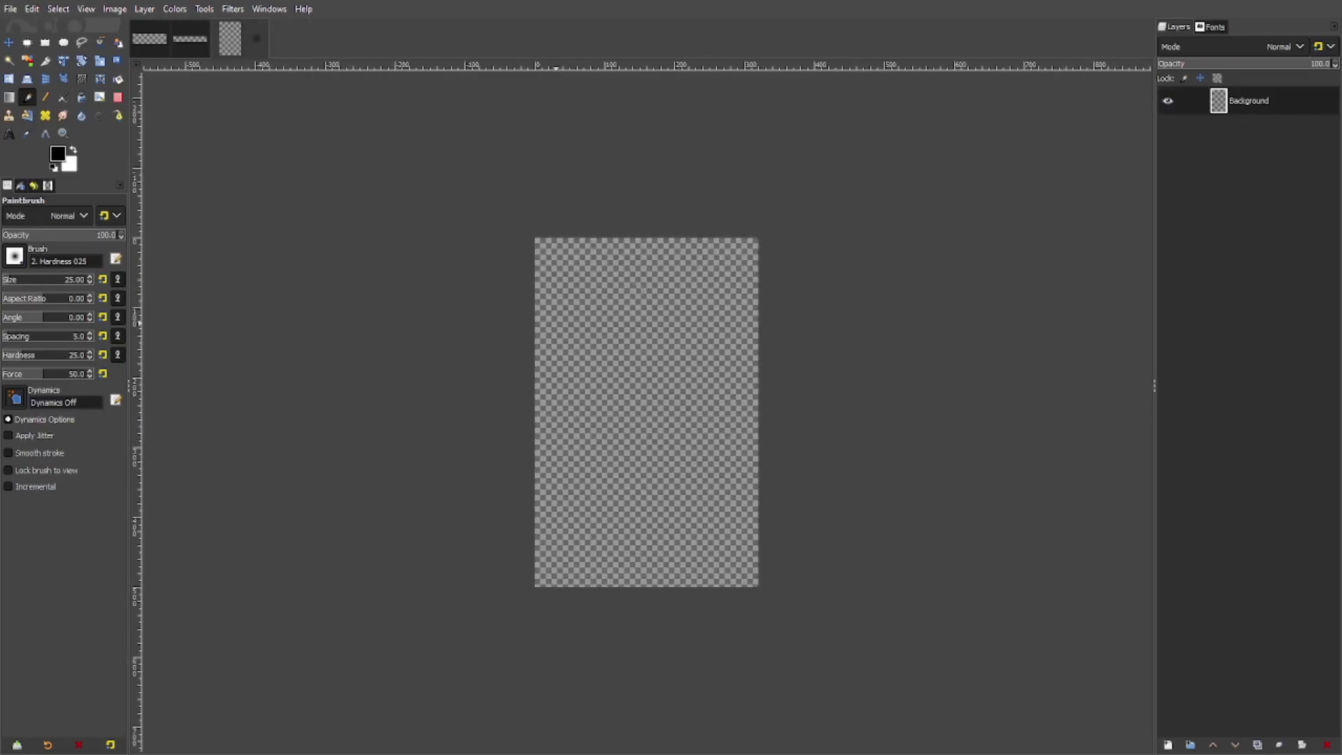
left_click(740, 376)
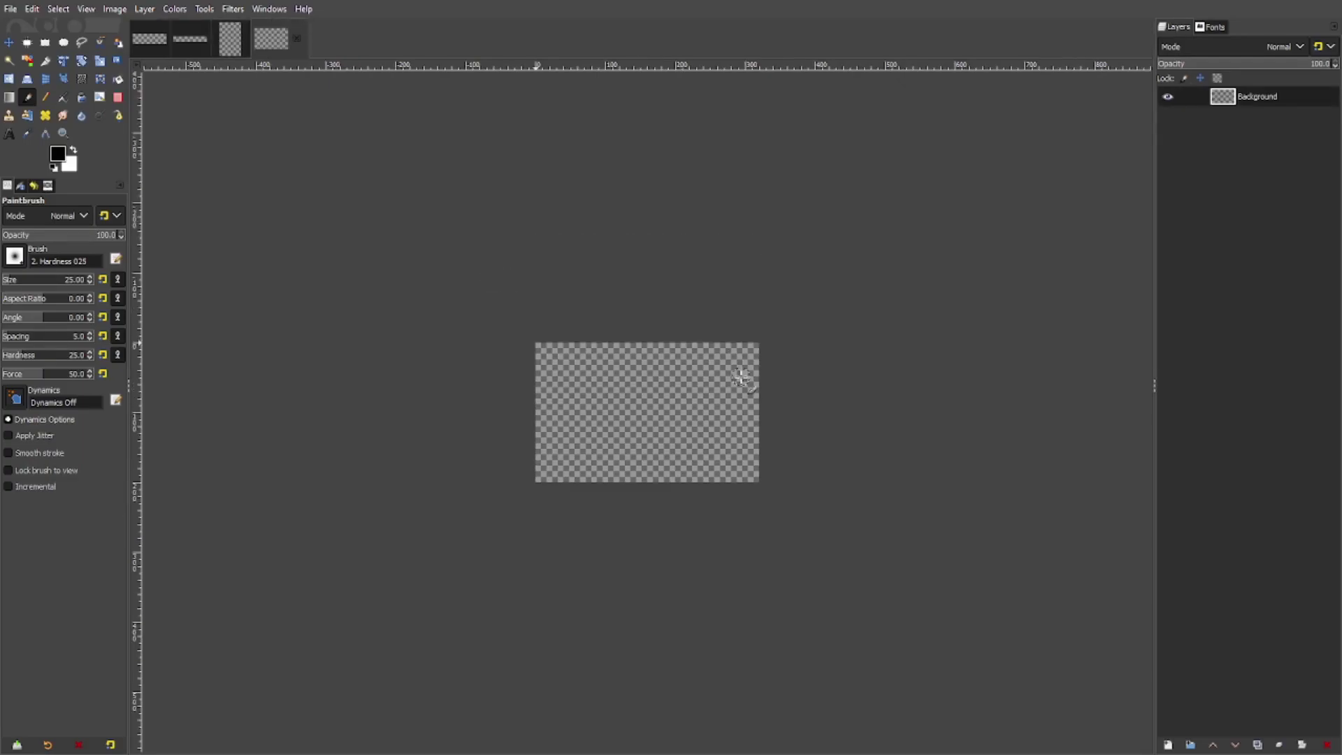
Look through the four open blank images to compare their sizes
left_click(158, 46)
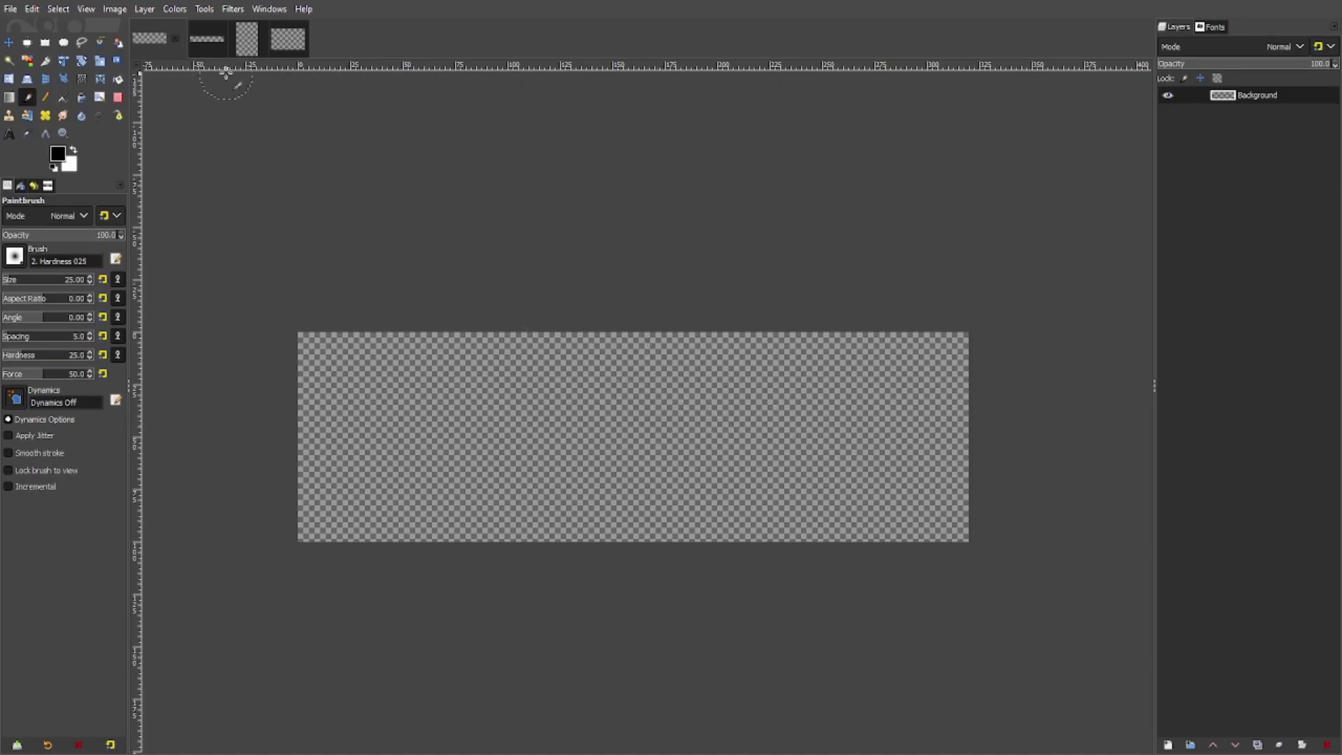
left_click(212, 43)
left_click(263, 43)
left_click(285, 43)
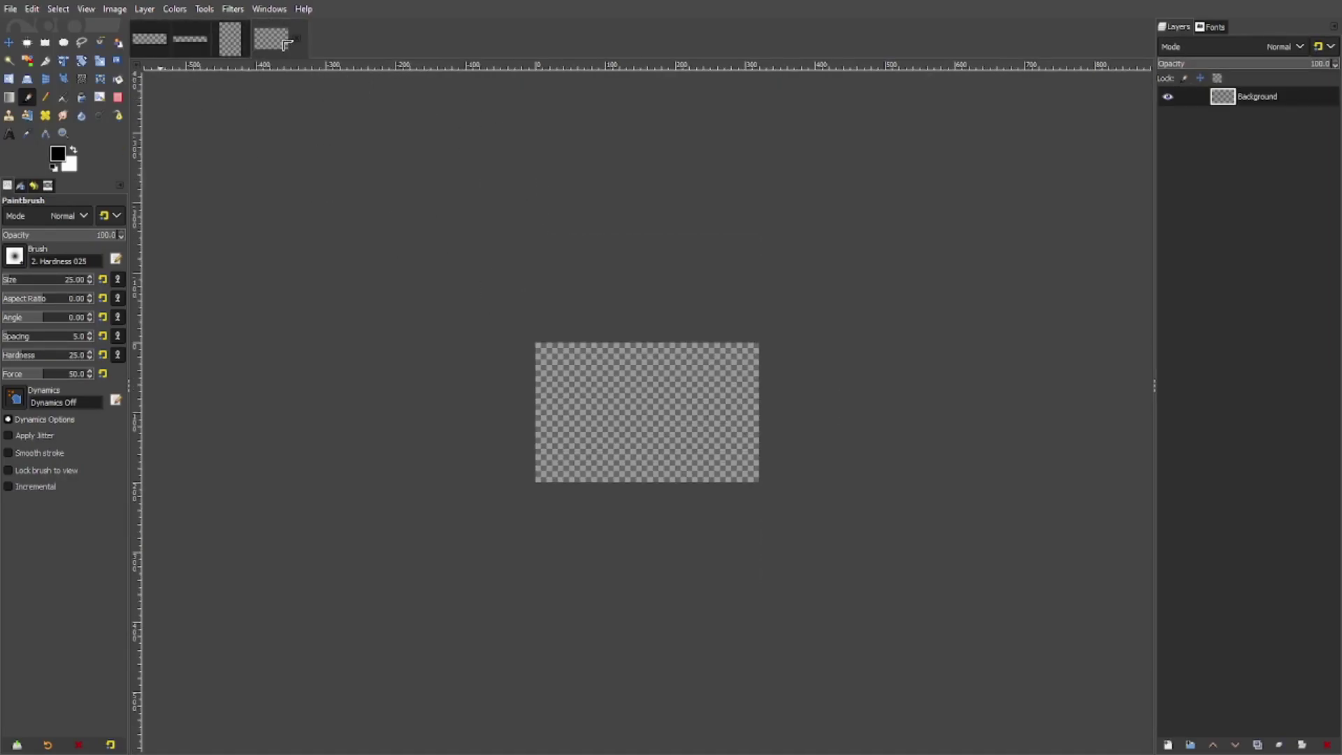
left_click(233, 46)
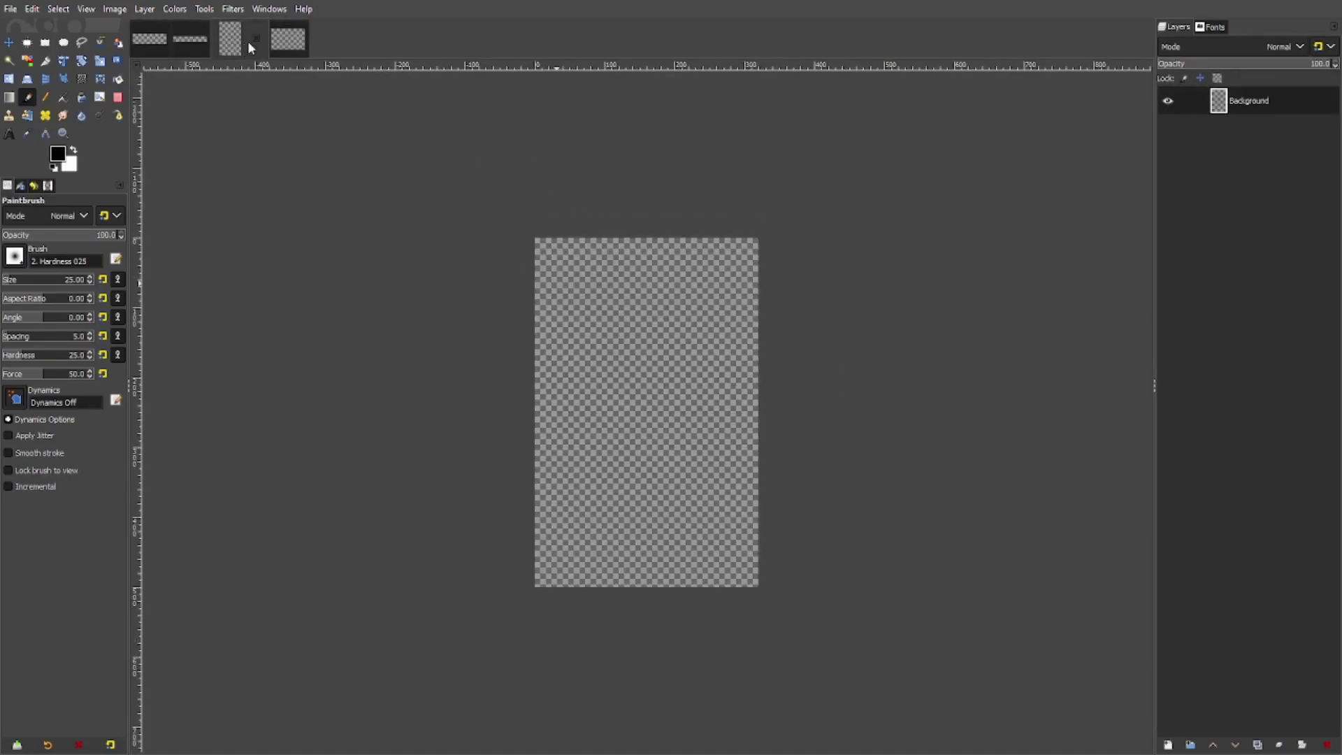
left_click(287, 43)
Fill the Background layer of the 320 × 100 px image with white using Bucket Fill
left_click(145, 42)
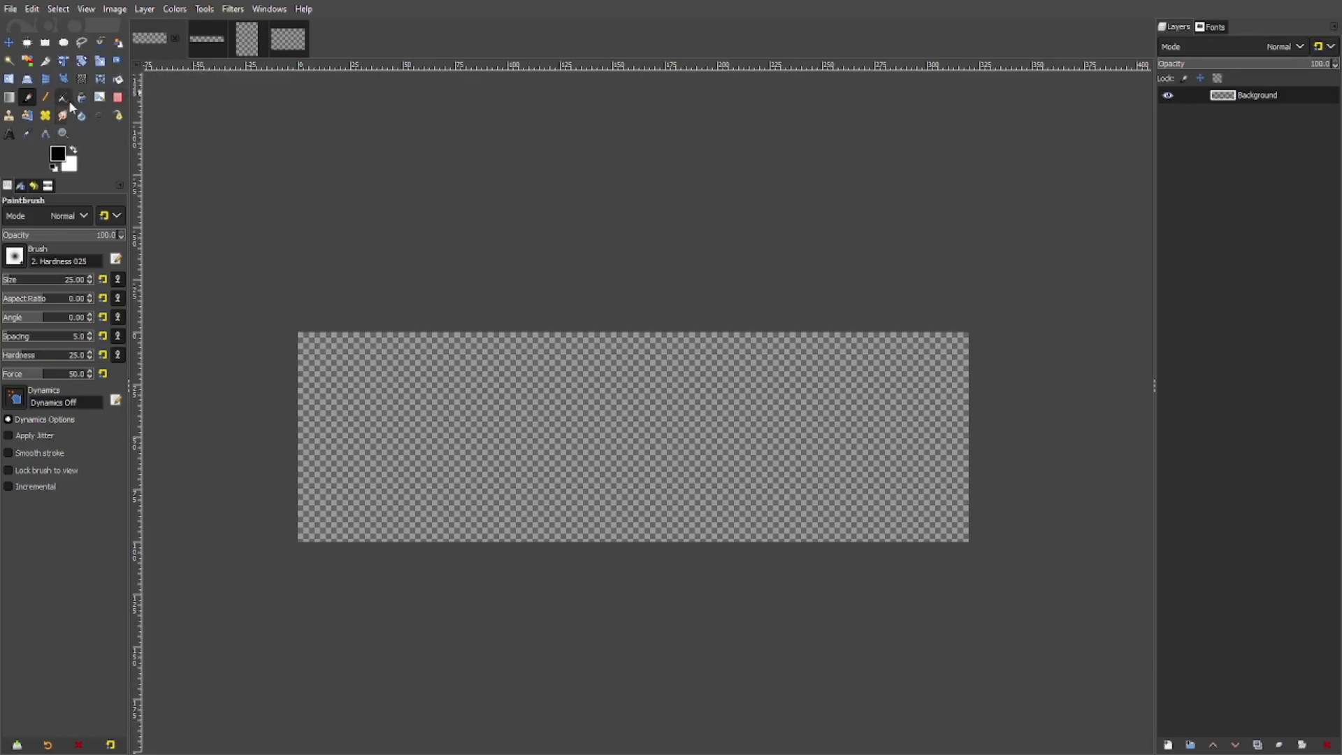
left_click(44, 41)
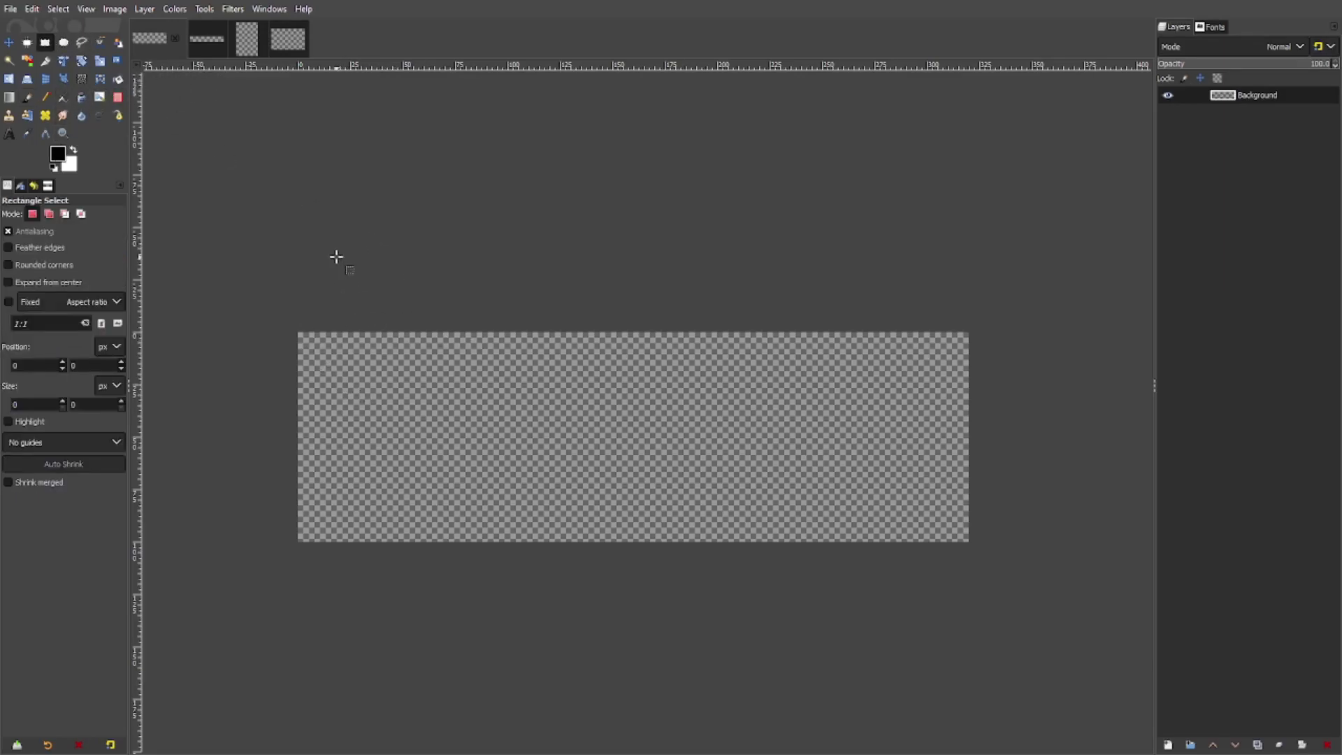
left_click(117, 79)
left_click(74, 151)
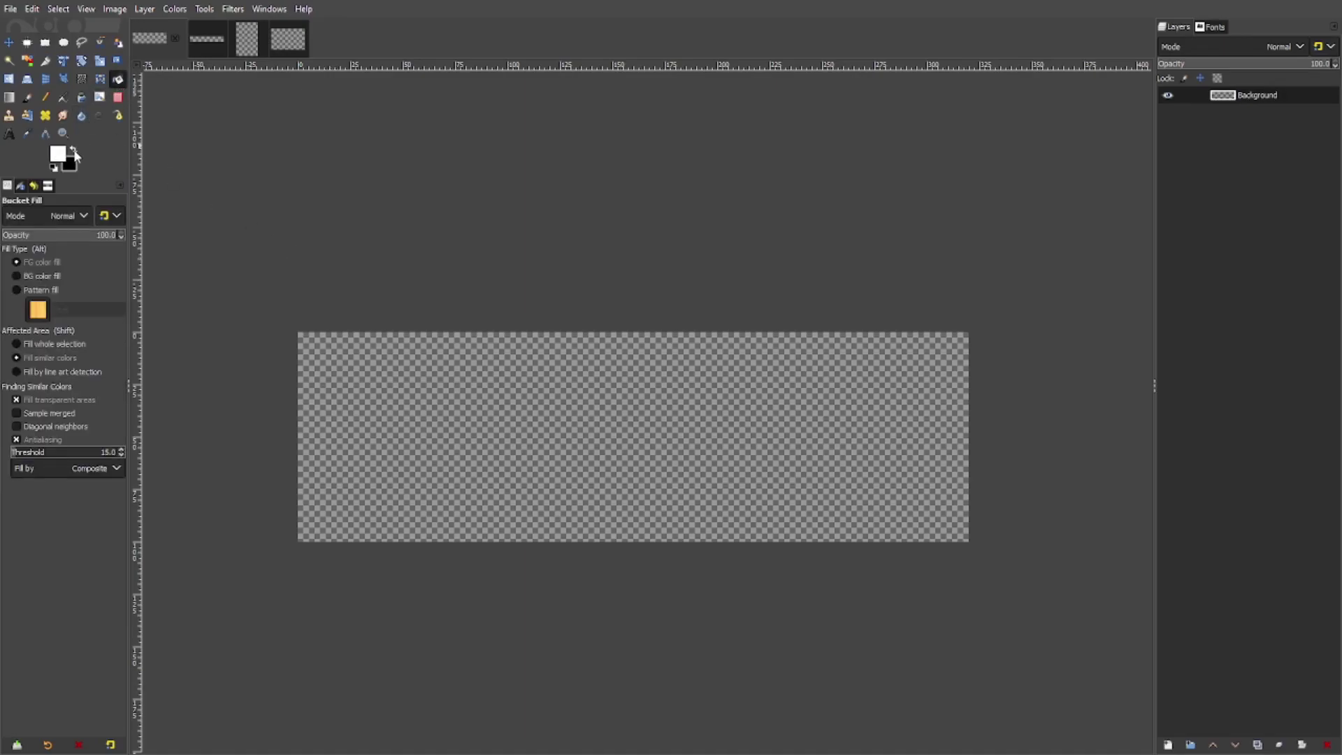
left_click(553, 482)
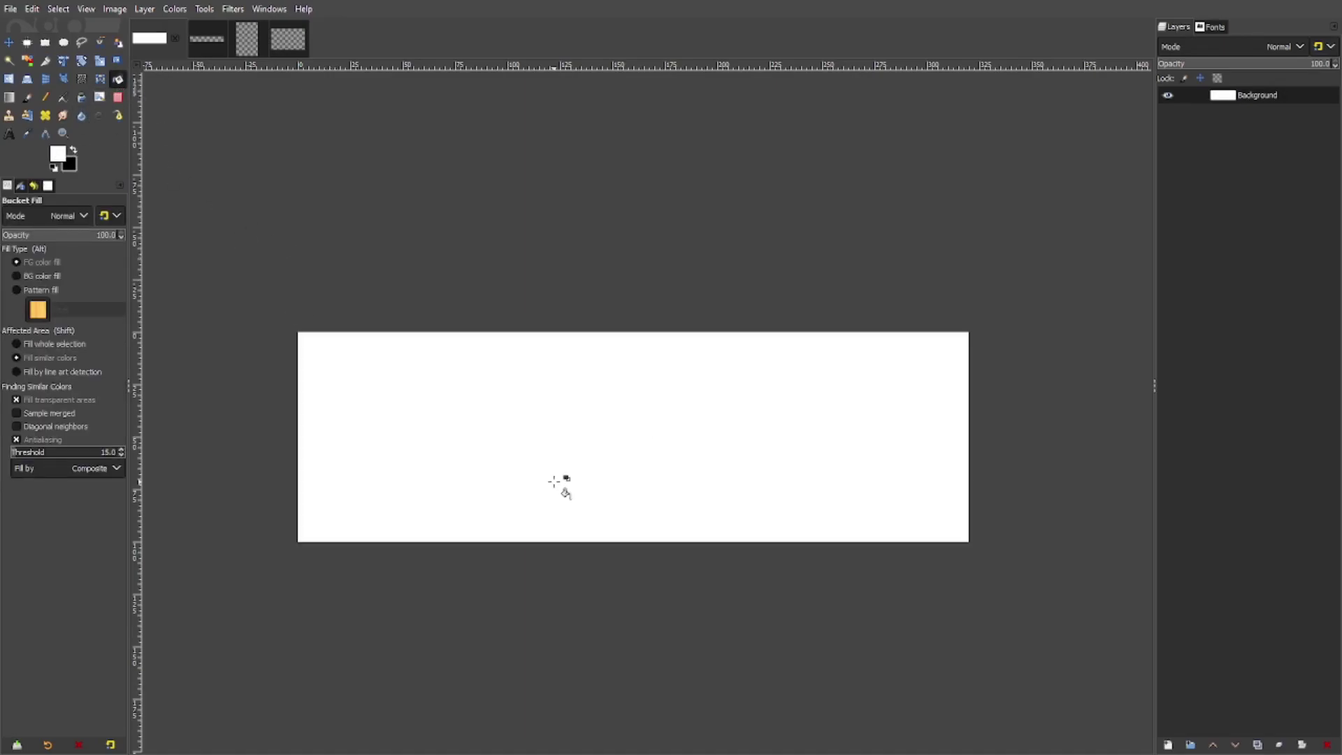
scroll(578, 467, "down", 4)
scroll(598, 465, "up", 3)
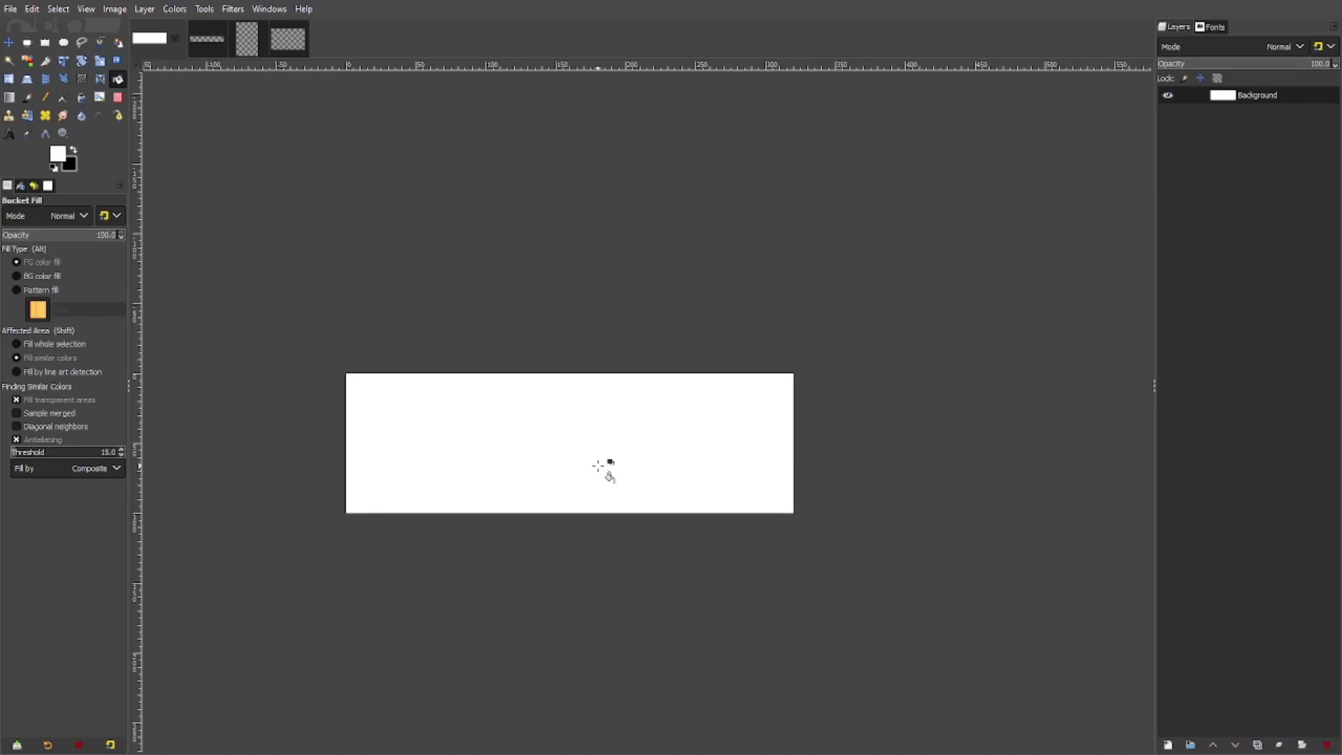
Add a text box across the white banner with the word "ABOUT" in Anybody Ultra-Bold Condensed at 62 px
left_click(9, 134)
left_click_drag(379, 379, 735, 516)
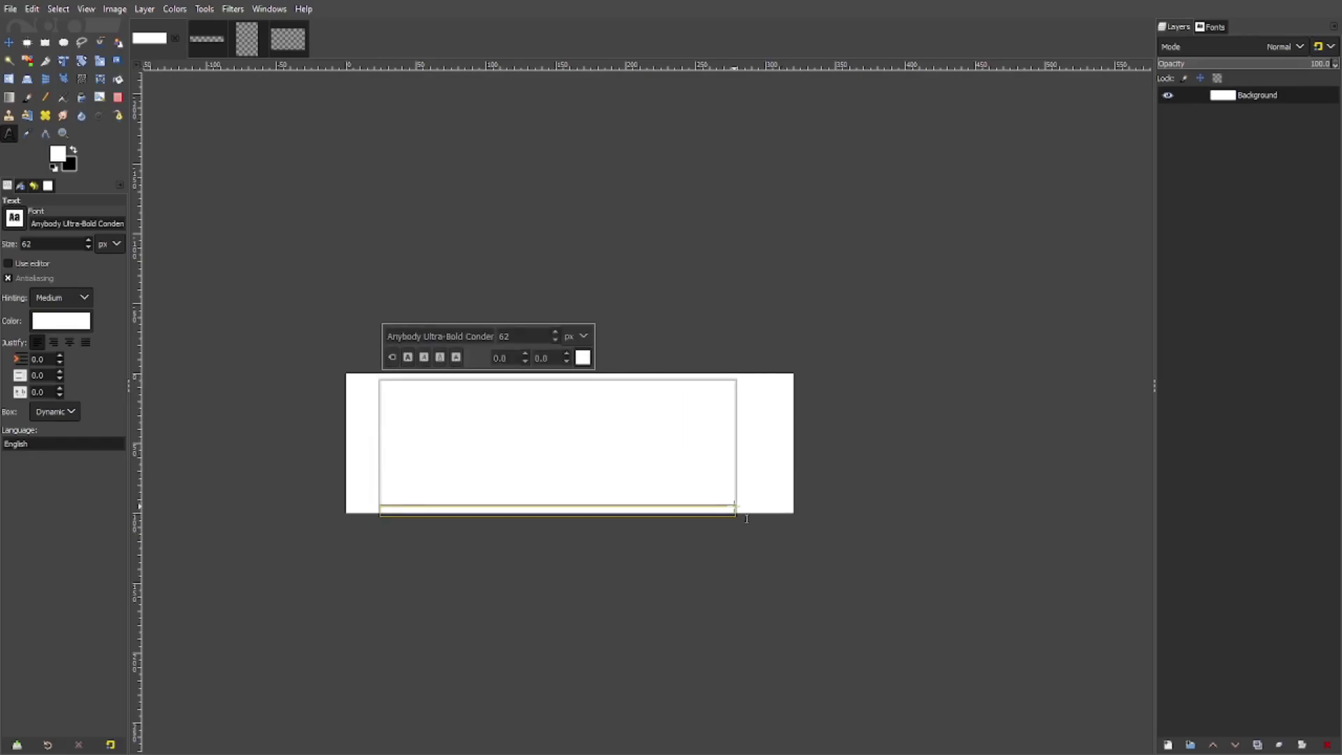
type("ABOUT")
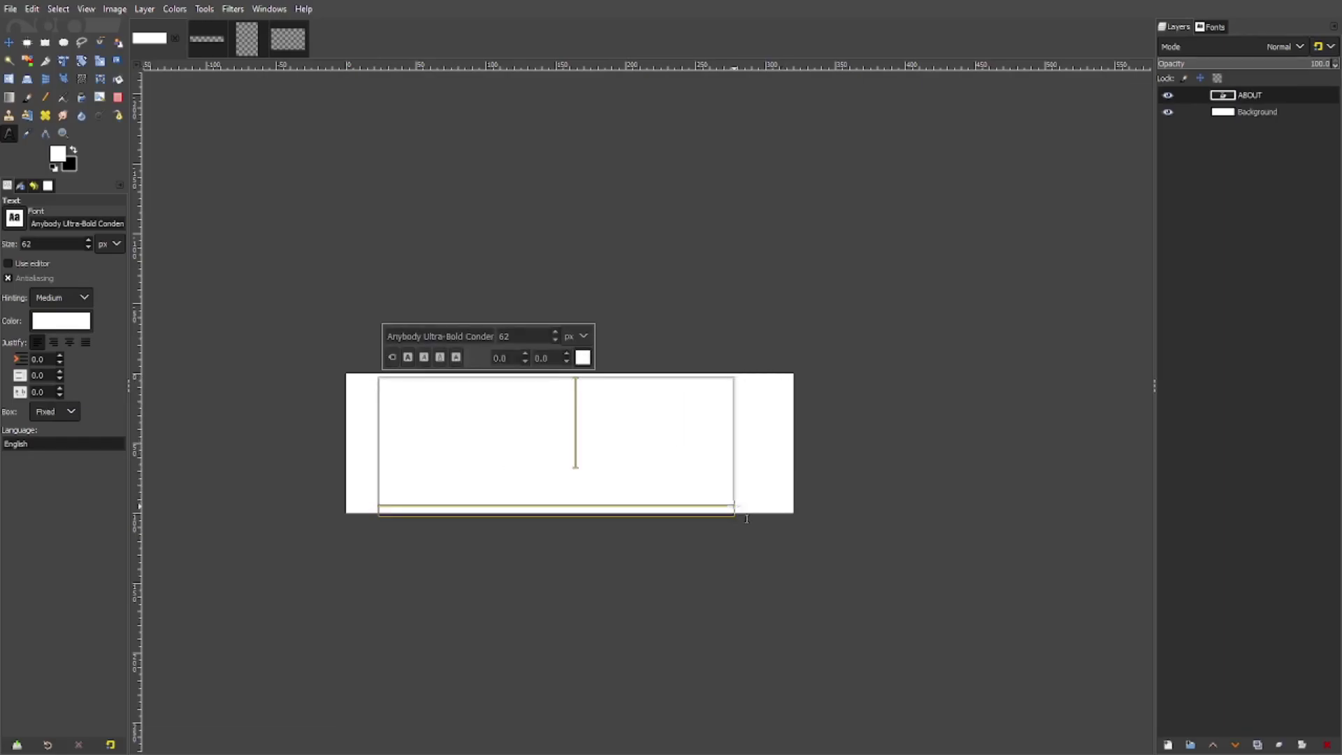
Change the color of the ABOUT text to black
left_click(579, 356)
left_click(554, 363)
left_click(654, 485)
left_click(740, 371)
left_click(553, 332)
Move the ABOUT text so it is vertically centered near the banner's left edge
left_click(7, 57)
left_click(8, 44)
mouse_move(564, 474)
left_mouse_down()
mouse_move(567, 490)
mouse_move(582, 474)
left_mouse_up()
scroll(566, 468, "up", 1, "ctrl")
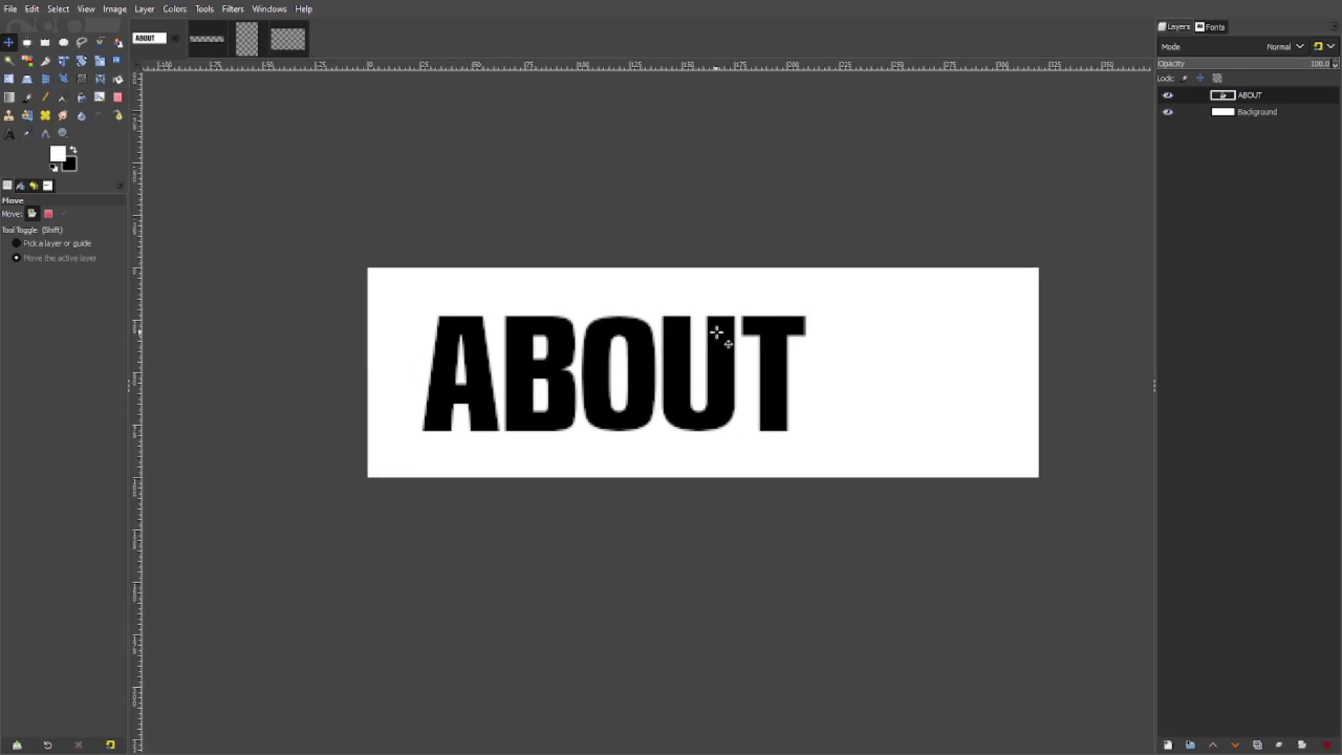
Look at the other open images and return to the ABOUT banner
left_click(247, 42)
left_click(200, 39)
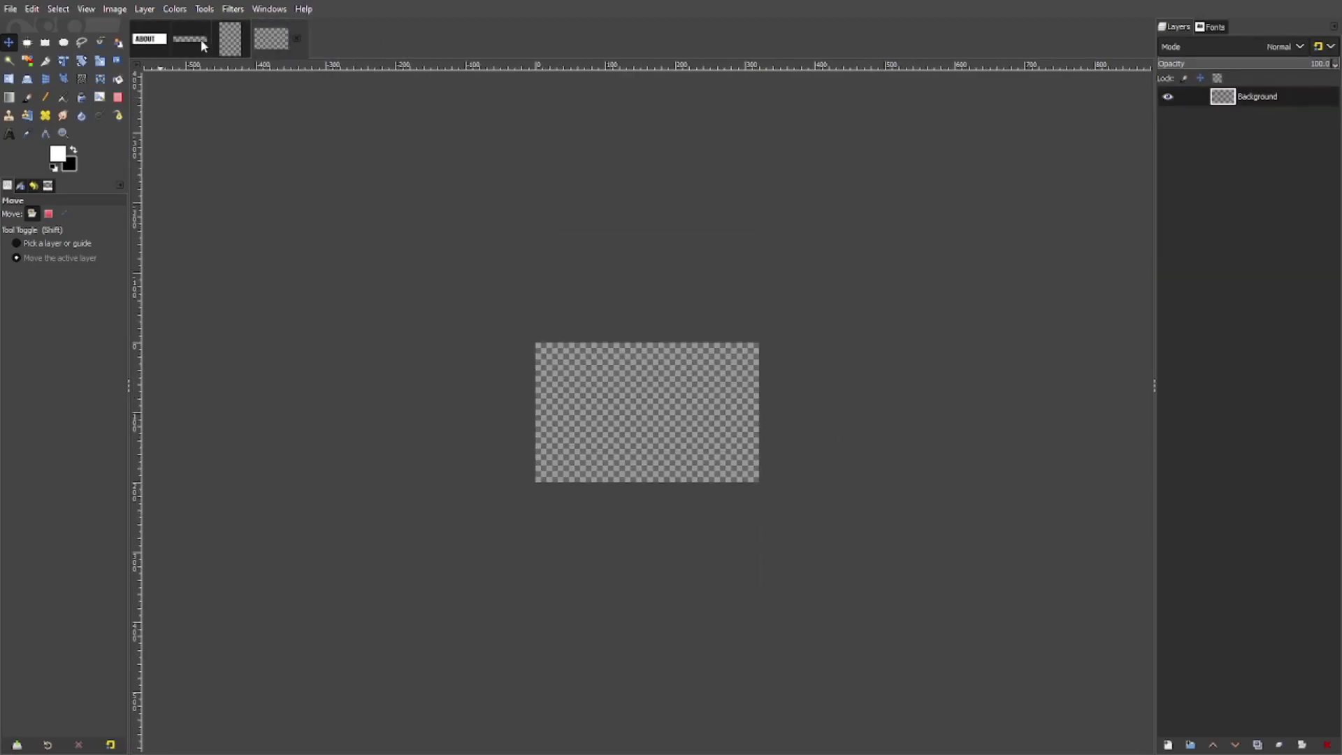
left_click(140, 40)
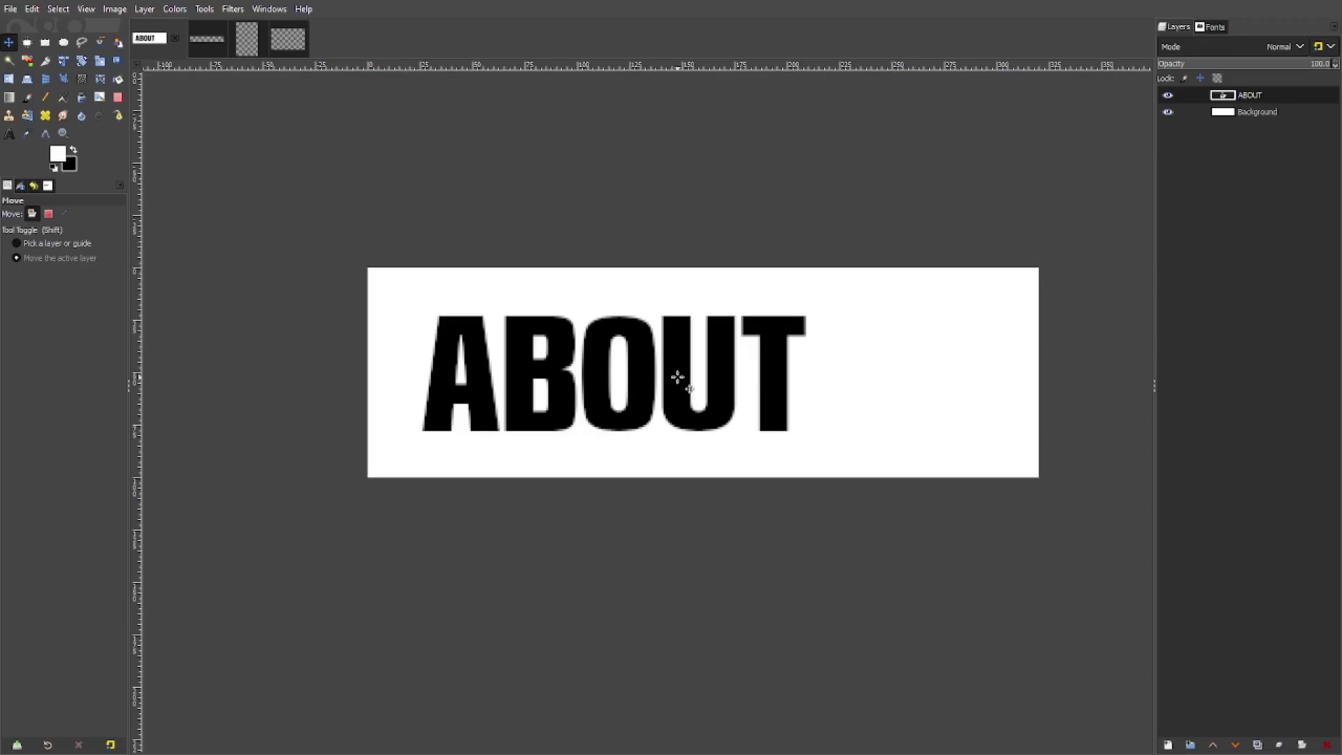
left_click_drag(549, 205, 499, 209)
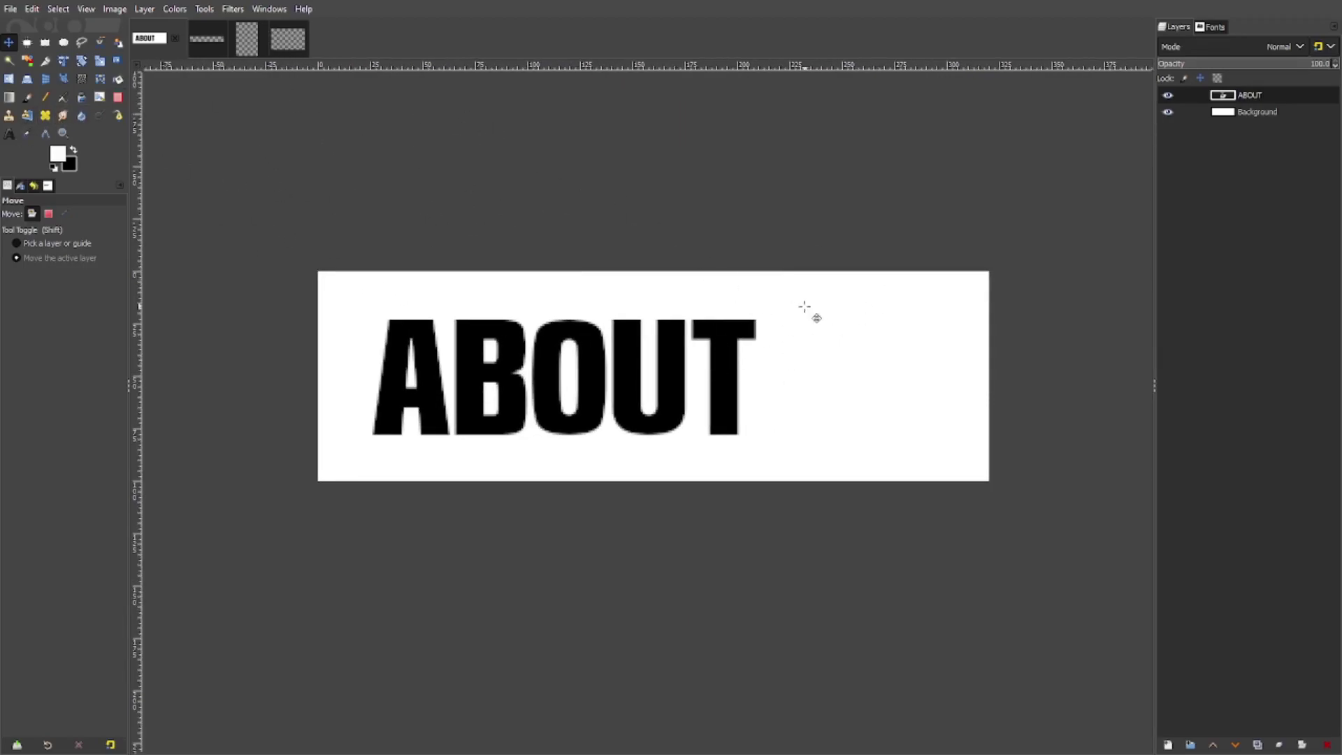
Set the foreground color to yellow and add a new transparent layer above the ABOUT text
left_click(63, 154)
left_click(102, 88)
left_click(1166, 746, "shift")
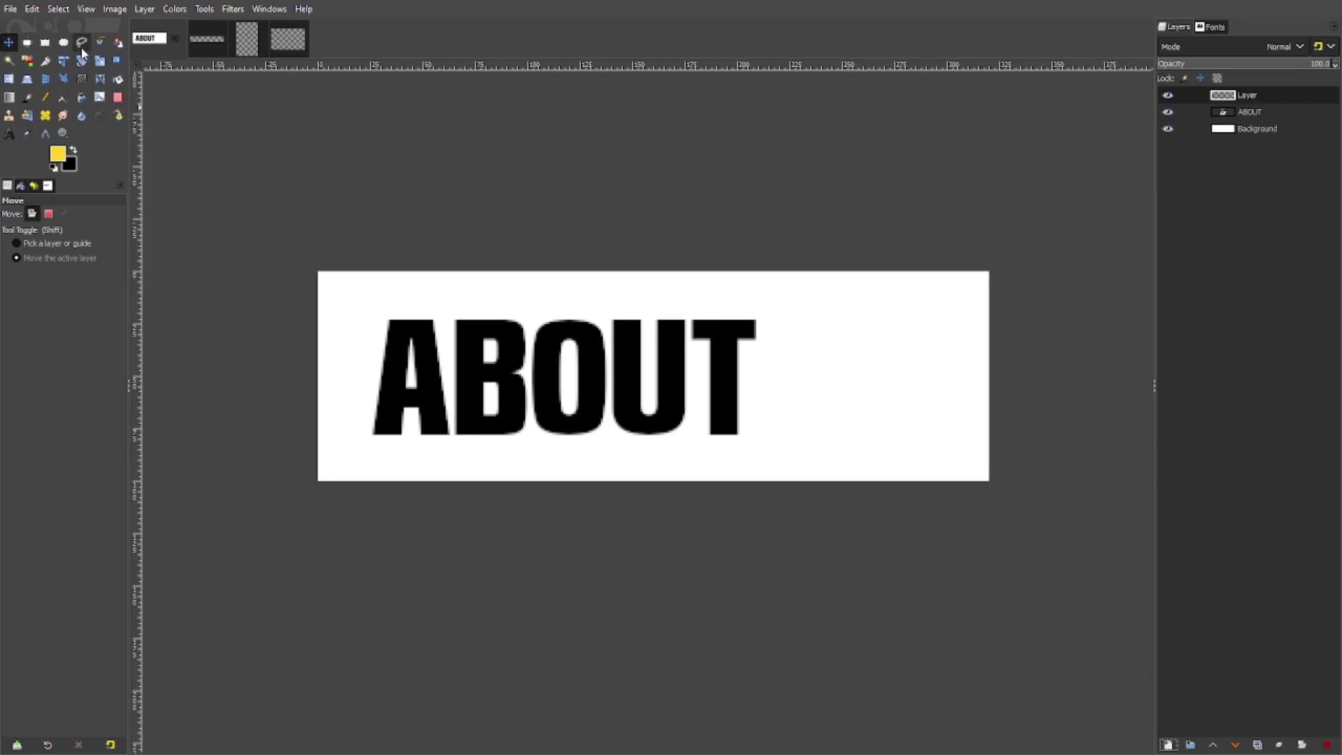
Set the Paintbrush to the "2. Hardness 100" brush at size 6
left_click(29, 98)
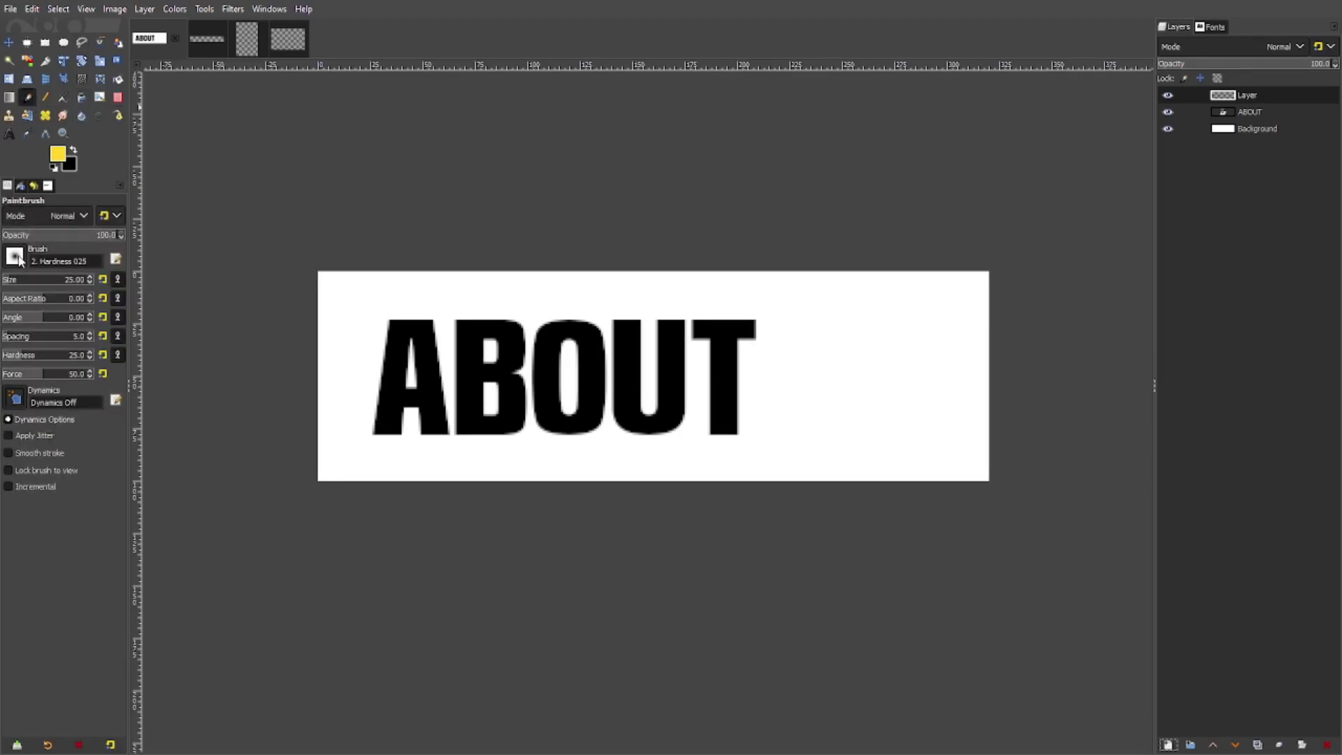
left_click(71, 293)
left_click(10, 279)
left_click(4, 283)
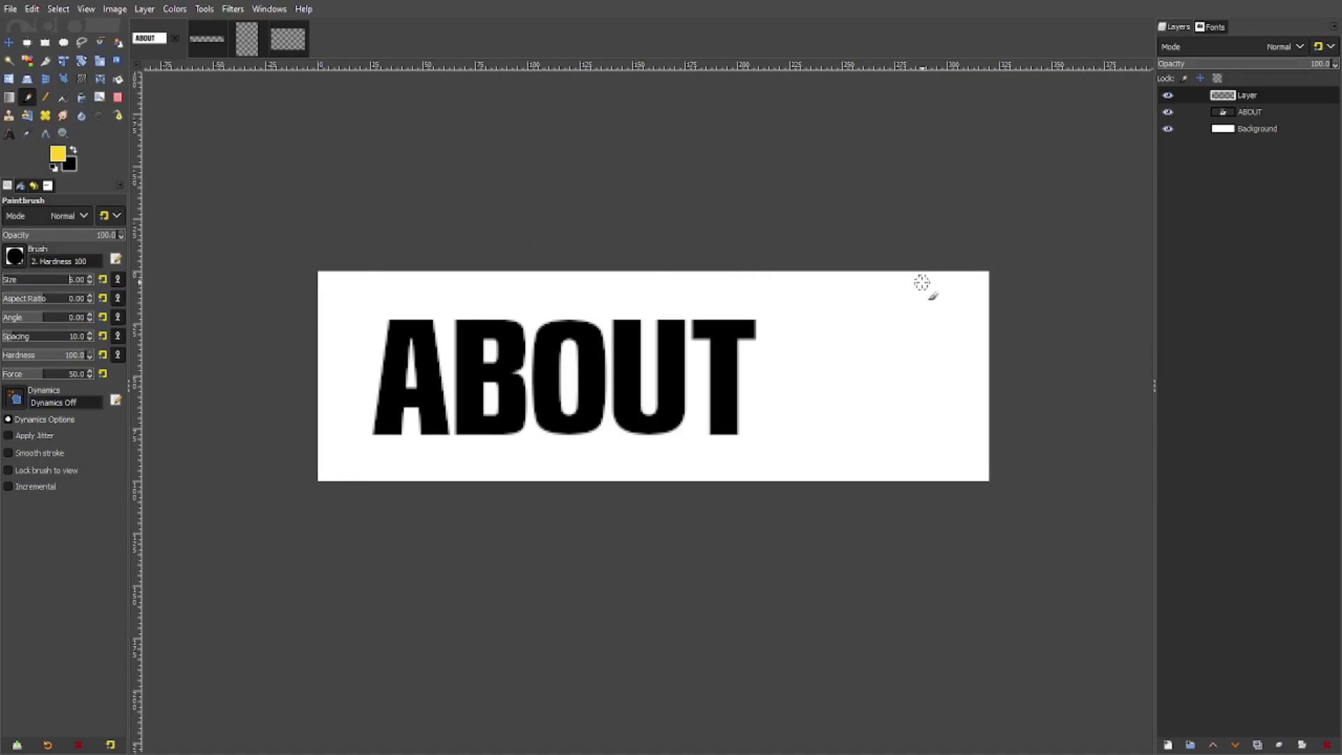
Enable Smooth stroke for the Paintbrush with quality 100 and weight 1000
left_click_drag(924, 271, 774, 466)
key("ctrl+z")
left_click(49, 455)
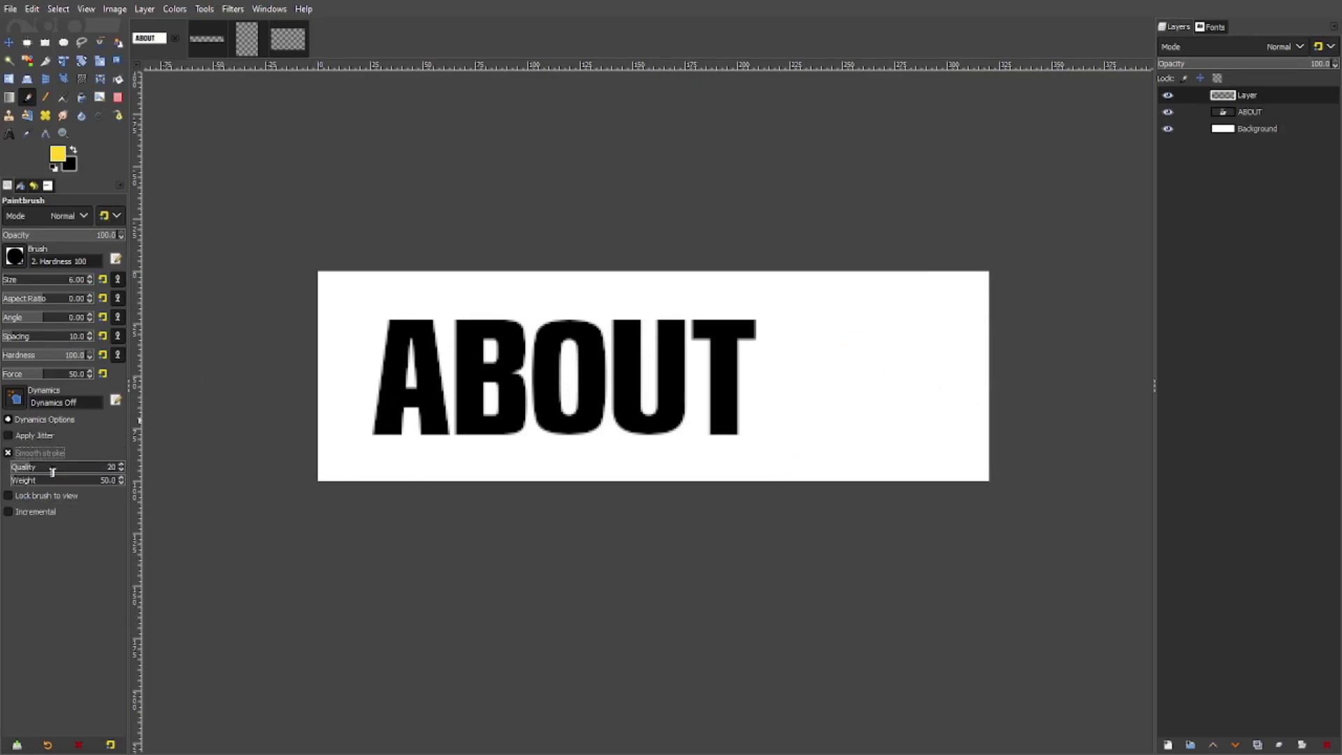
left_click_drag(84, 482, 270, 482)
Try painting parallel yellow curves from the banner's upper edge to its lower edge, to the right of ABOUT
mouse_move(950, 242)
left_mouse_down()
mouse_move(945, 341)
mouse_move(813, 464)
mouse_move(799, 598)
mouse_move(890, 332)
mouse_move(821, 405)
mouse_move(767, 534)
mouse_move(788, 599)
left_mouse_up()
key("ctrl+z")
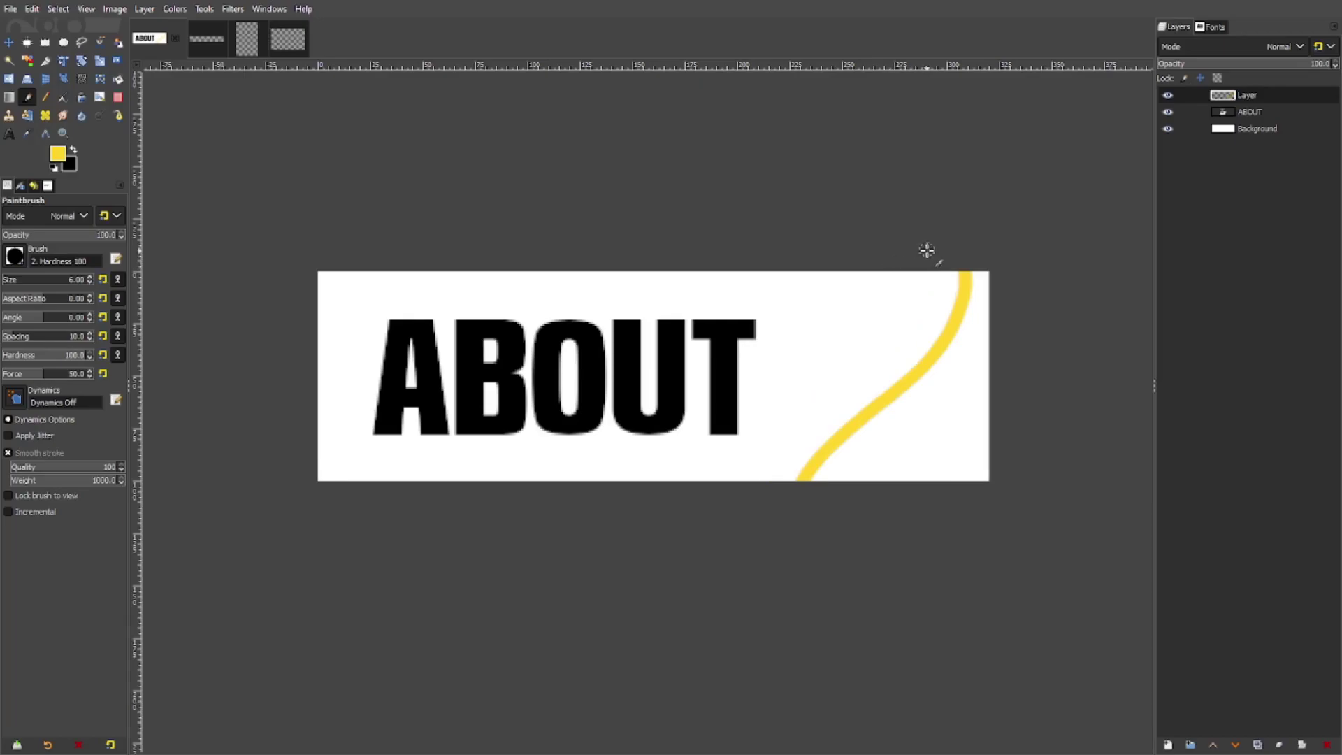
mouse_move(918, 306)
left_mouse_down()
mouse_move(825, 356)
mouse_move(782, 423)
mouse_move(769, 578)
left_mouse_up()
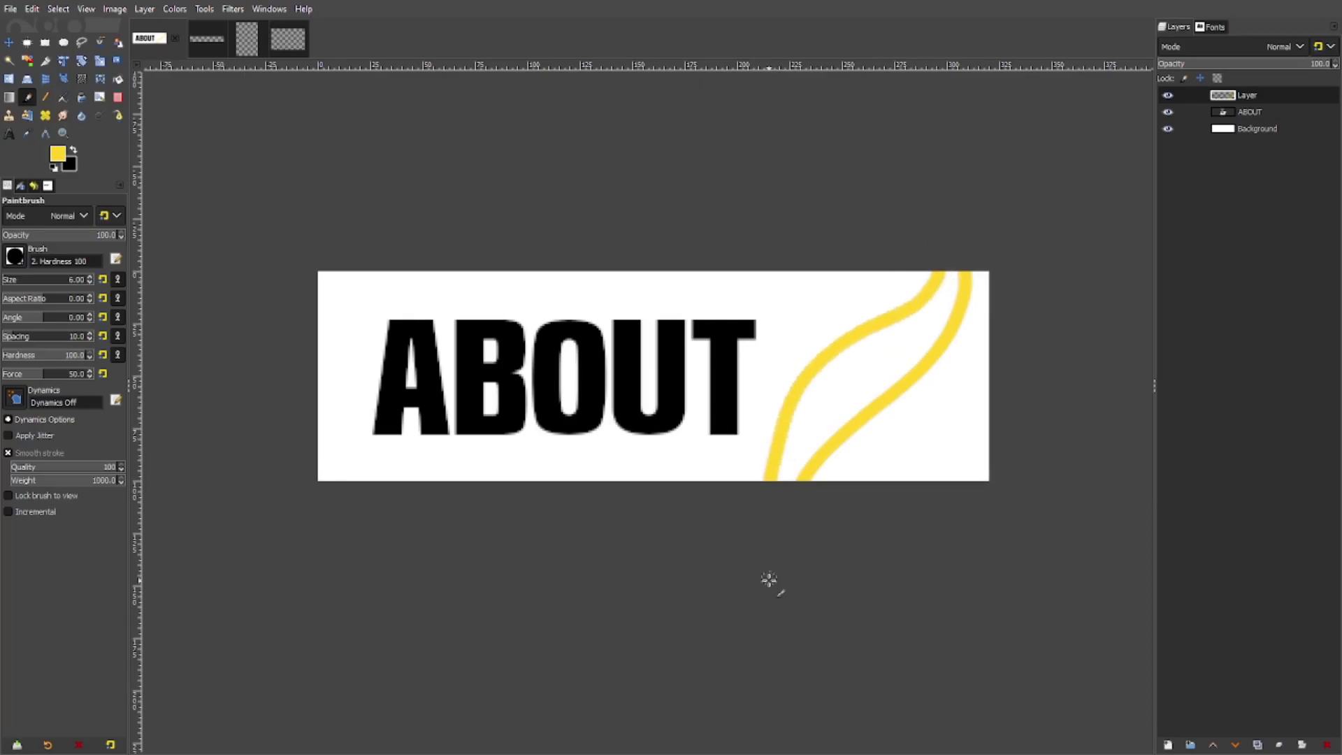
key("ctrl+z")
mouse_move(939, 288)
left_mouse_down()
mouse_move(790, 433)
mouse_move(778, 579)
left_mouse_up()
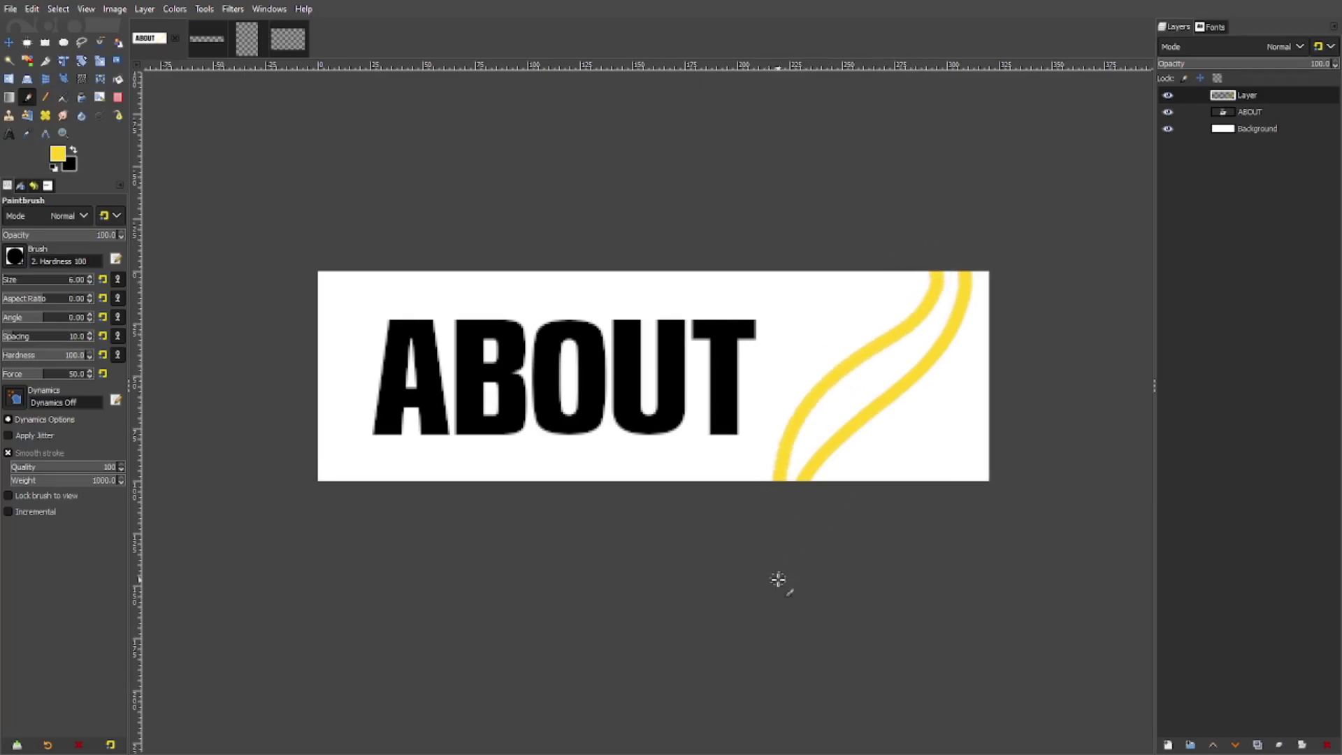
scroll(983, 428, "down", 3)
key("ctrl+z")
scroll(983, 429, "up", 3)
mouse_move(1052, 236)
left_mouse_down()
mouse_move(1046, 313)
mouse_move(905, 469)
mouse_move(914, 606)
left_mouse_up()
scroll(1012, 419, "down", 3)
key("ctrl+z")
scroll(1012, 419, "up", 3)
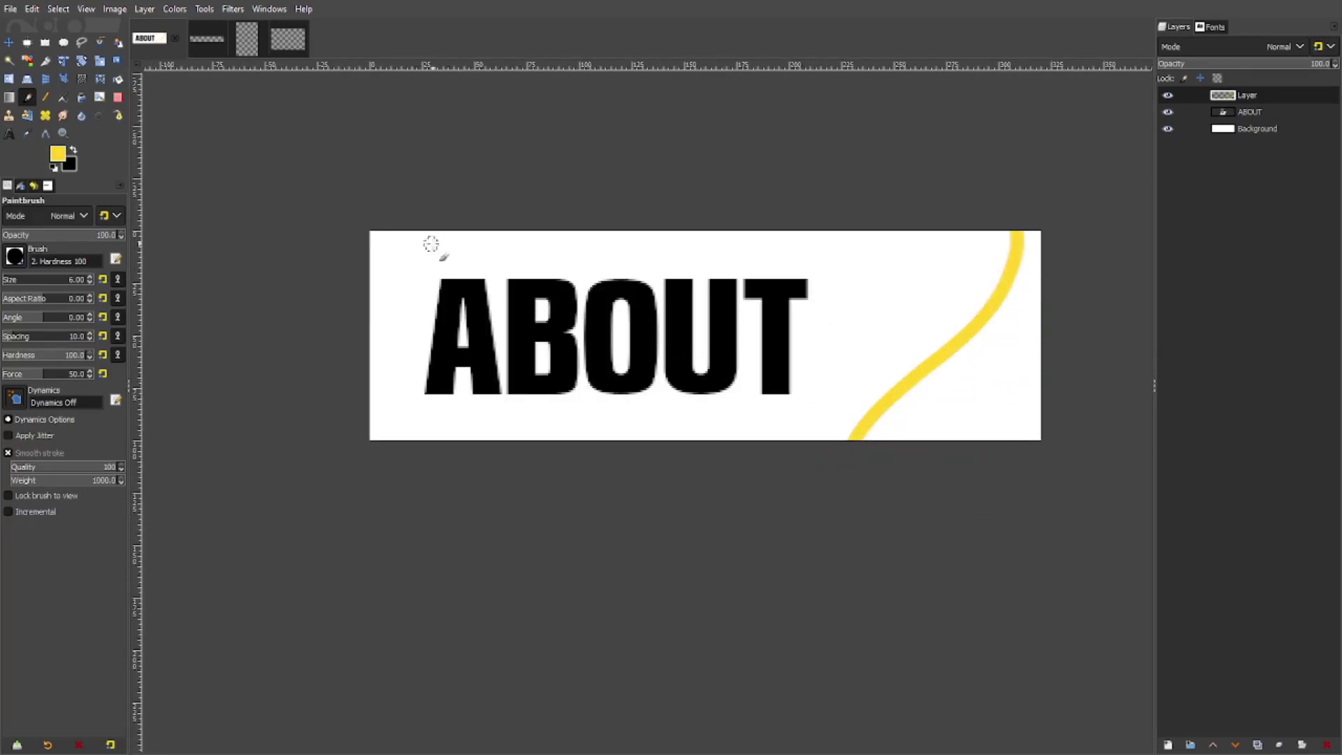
Try painting a yellow curve across the banner's upper-left corner
mouse_move(418, 221)
left_mouse_down()
mouse_move(354, 299)
mouse_move(378, 342)
left_mouse_up()
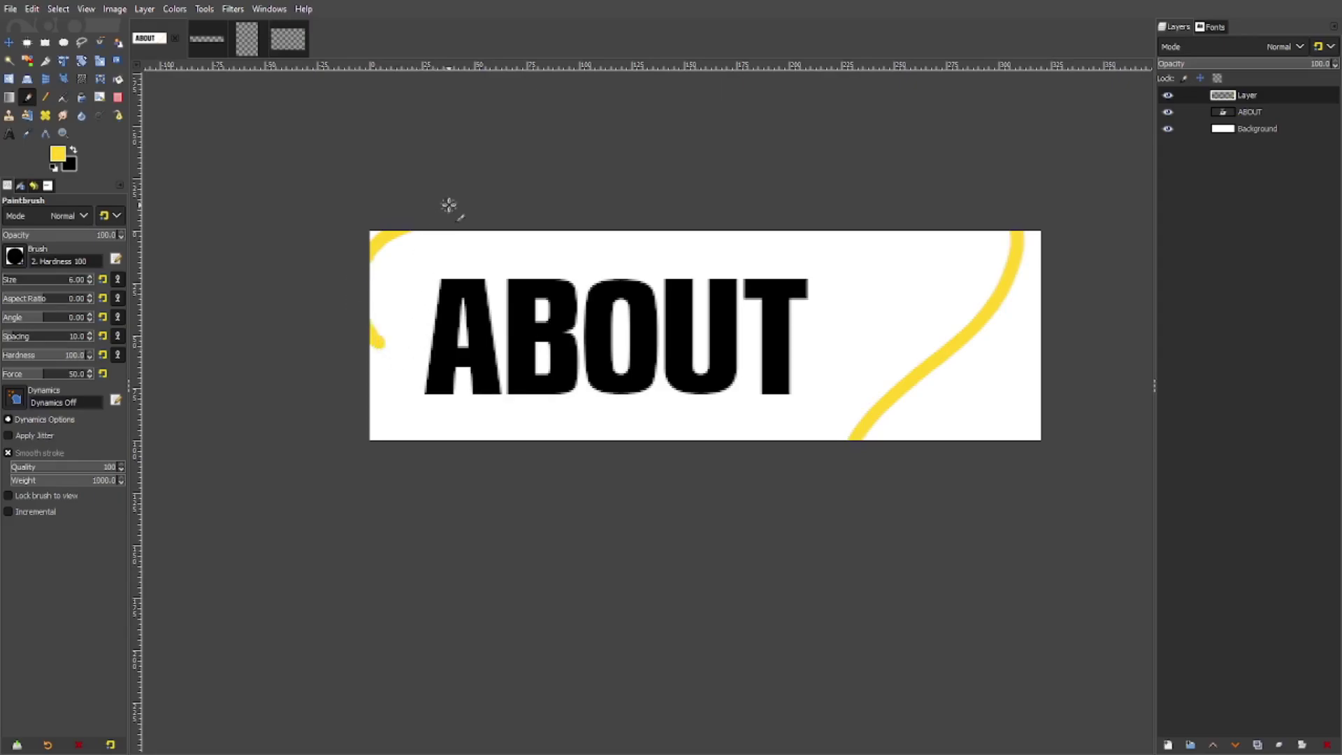
key("ctrl+z")
mouse_move(510, 214)
left_mouse_down()
mouse_move(479, 245)
mouse_move(399, 272)
mouse_move(368, 305)
mouse_move(375, 329)
left_mouse_up()
key("ctrl+z")
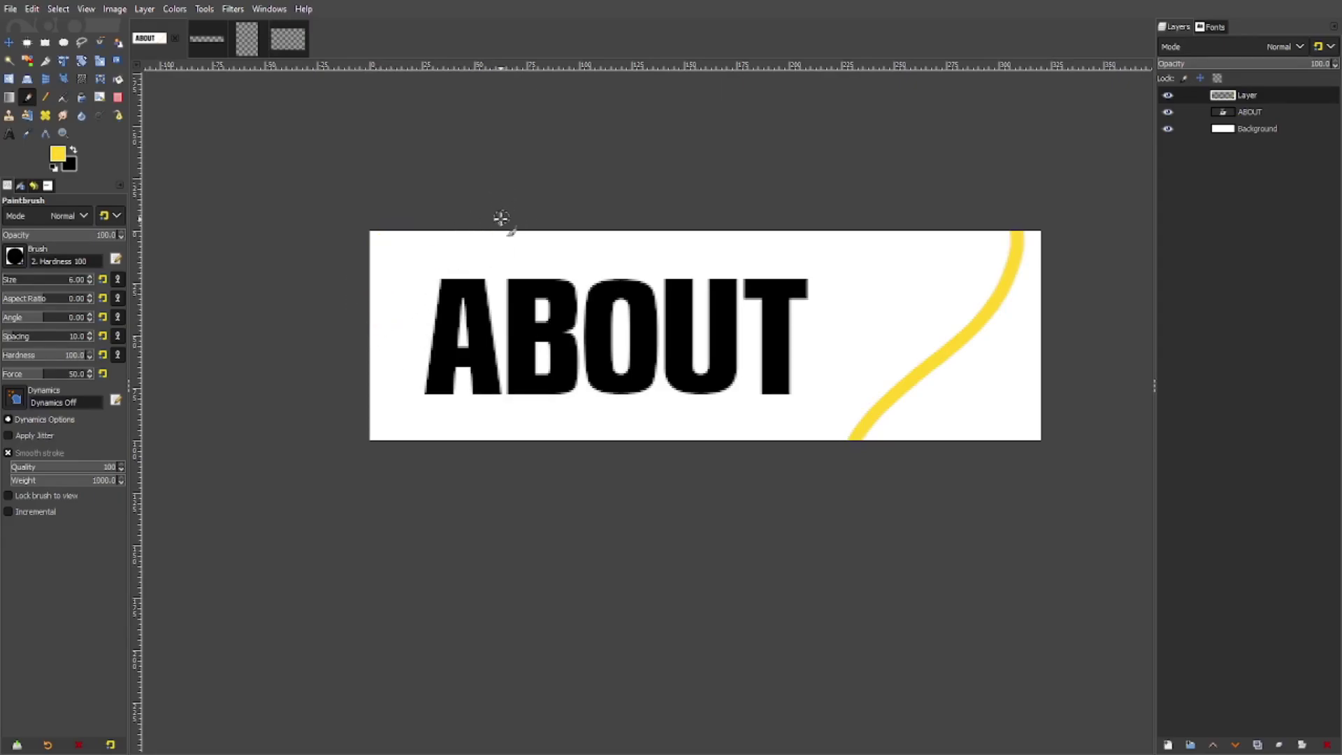
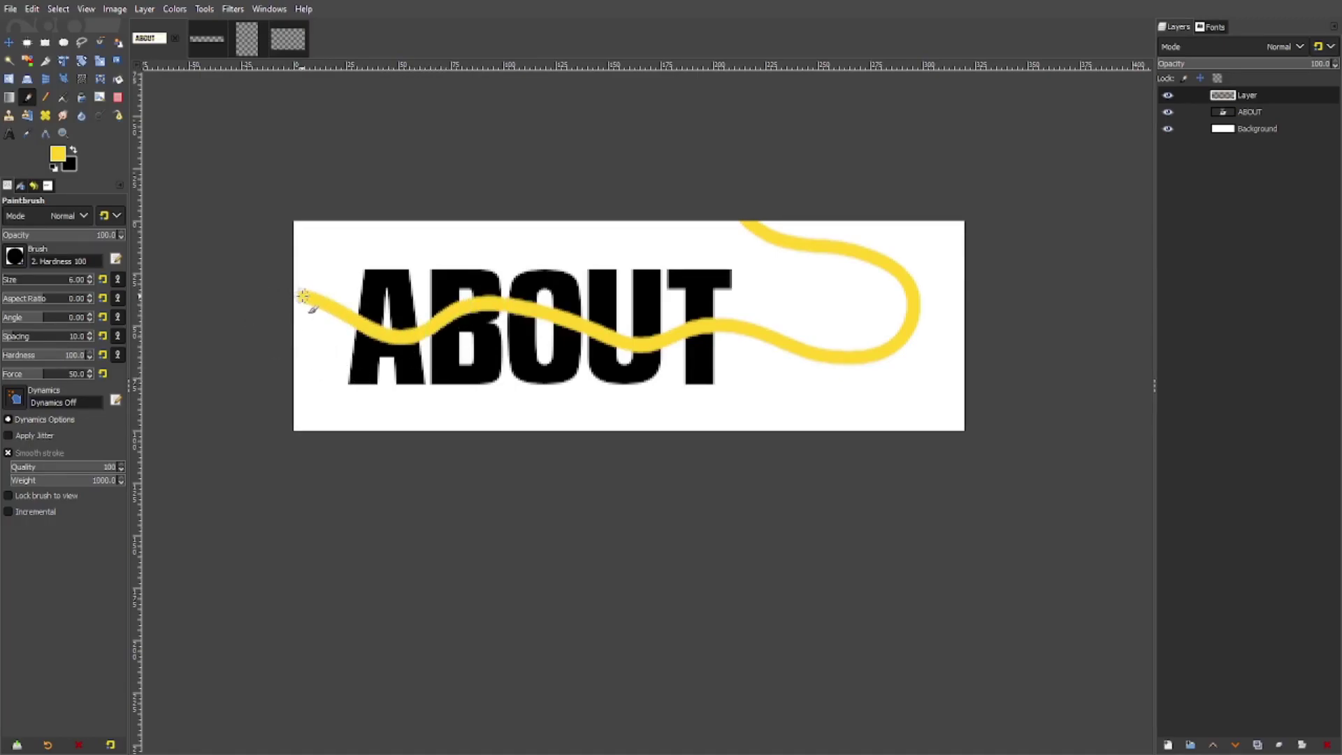
Replace the wavy yellow stroke with one running from the upper edge, looping on the right and waving across ABOUT to the left edge
scroll(287, 282, "up", 3)
scroll(407, 350, "down", 3)
key("ctrl+z")
scroll(536, 368, "up", 2)
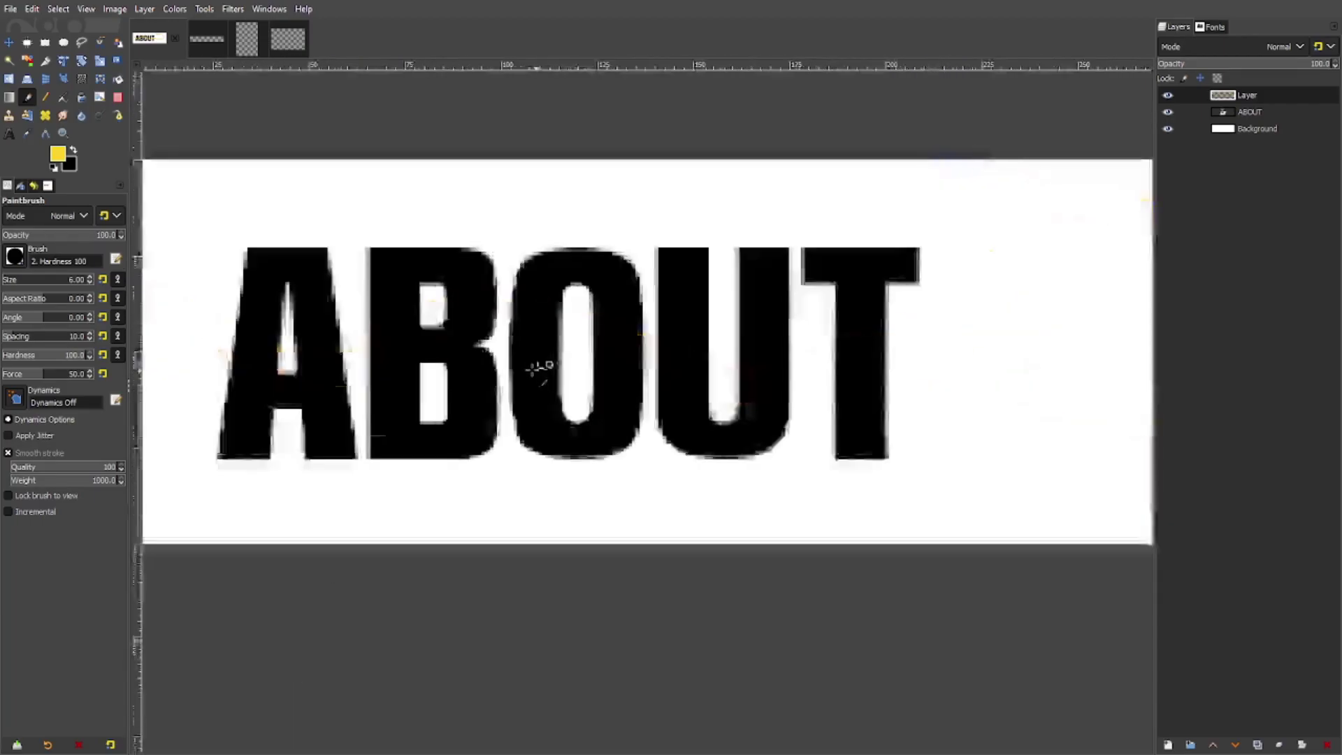
scroll(594, 373, "down", 2)
mouse_move(802, 270)
left_mouse_down()
mouse_move(837, 327)
mouse_move(993, 353)
mouse_move(983, 407)
mouse_move(952, 430)
mouse_move(897, 430)
mouse_move(748, 389)
mouse_move(655, 405)
mouse_move(576, 390)
mouse_move(508, 413)
mouse_move(417, 371)
mouse_move(270, 422)
left_mouse_up()
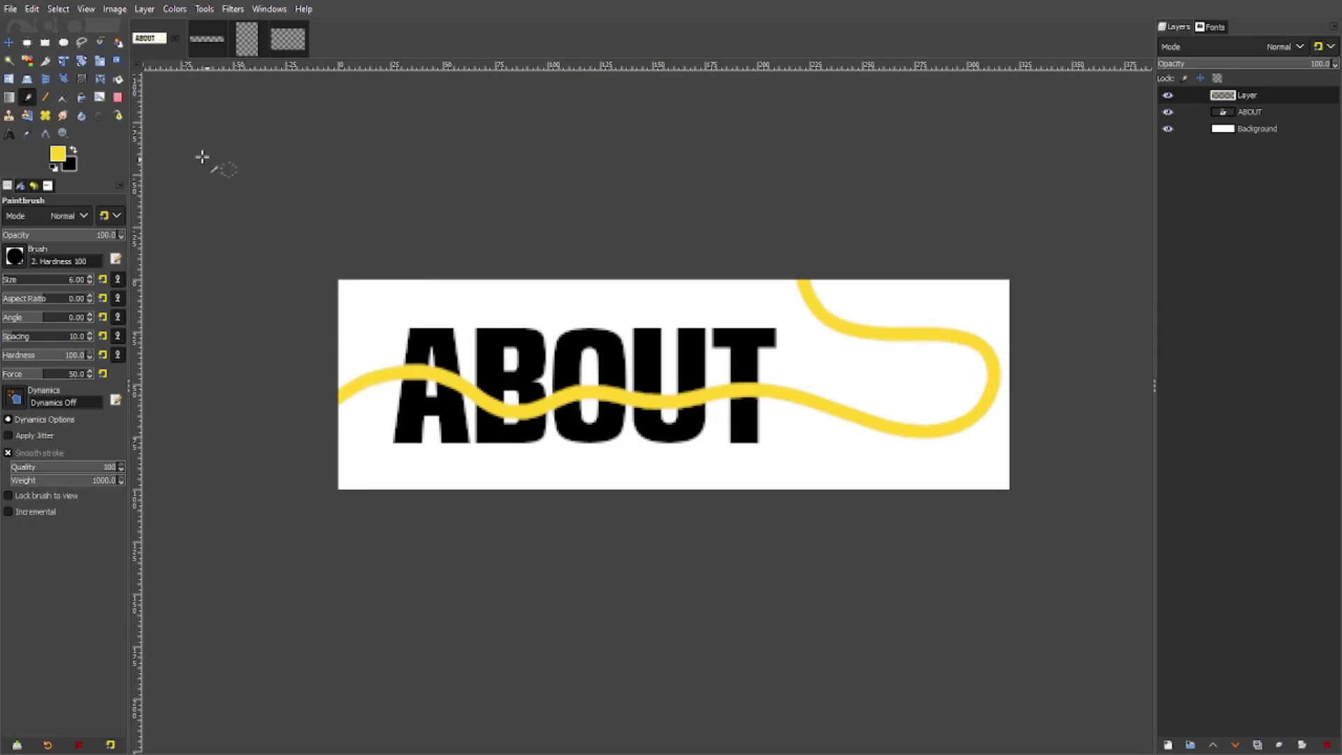
Duplicate the yellow line layer and move the copy below the ABOUT text layer
left_click(46, 43)
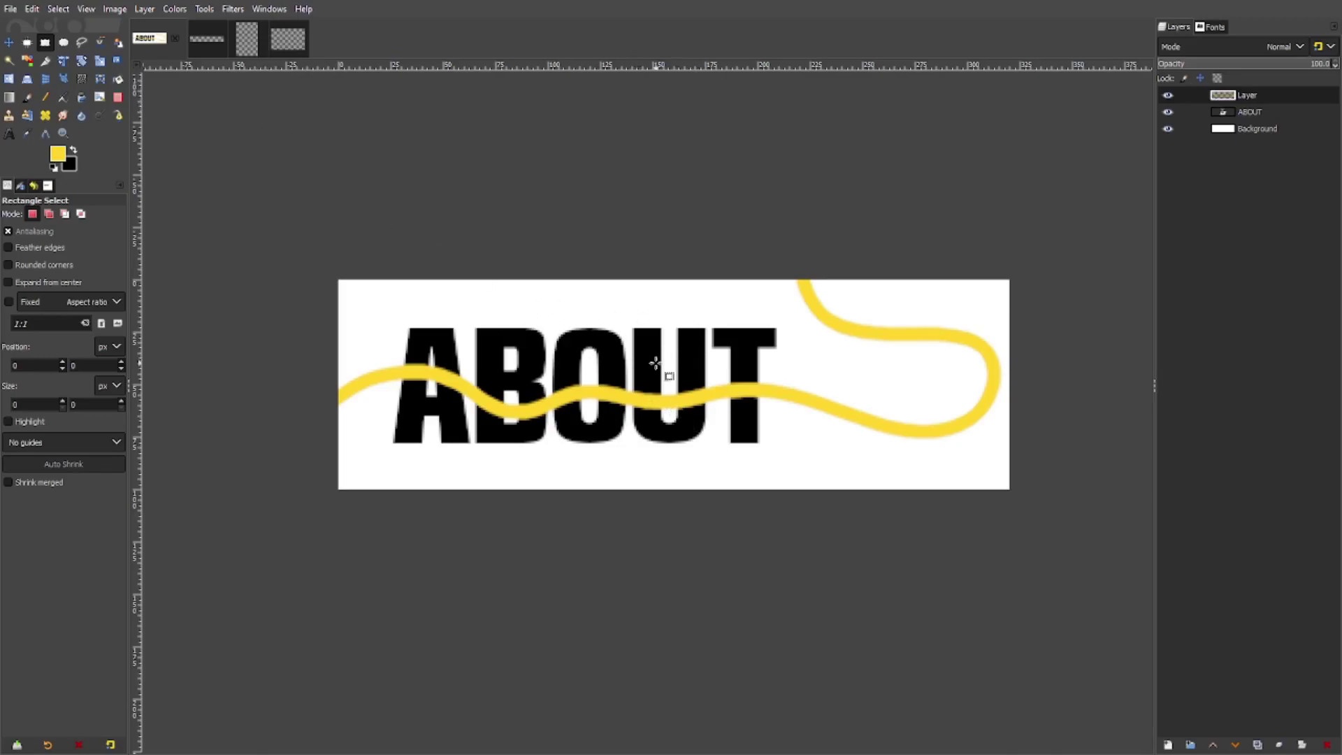
left_click(1258, 91)
left_click(1168, 95)
left_click(1168, 95)
key("shift+ctrl+d")
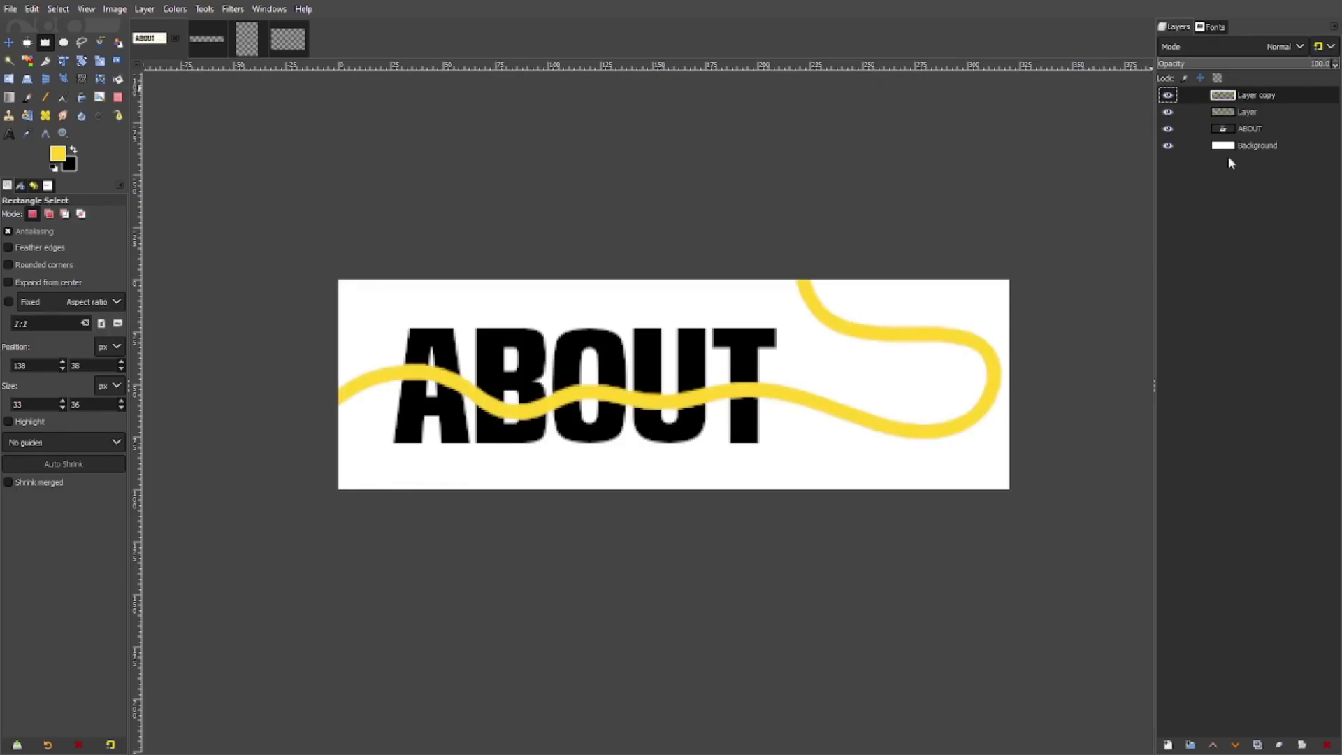
left_click_drag(1236, 92, 1257, 143)
left_click(1244, 118)
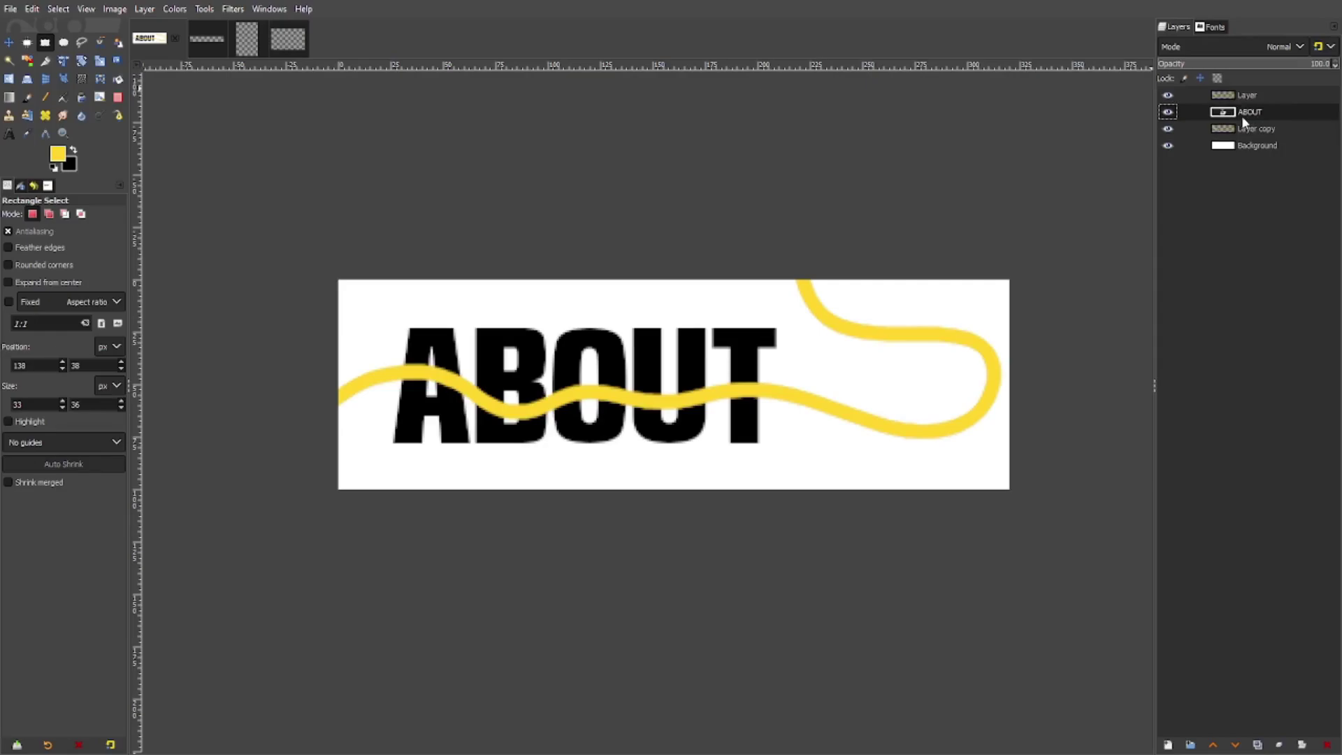
Toggle the visibility of the ABOUT layer and the upper line layer to compare how they overlap
left_click(1169, 112)
left_click(1168, 112)
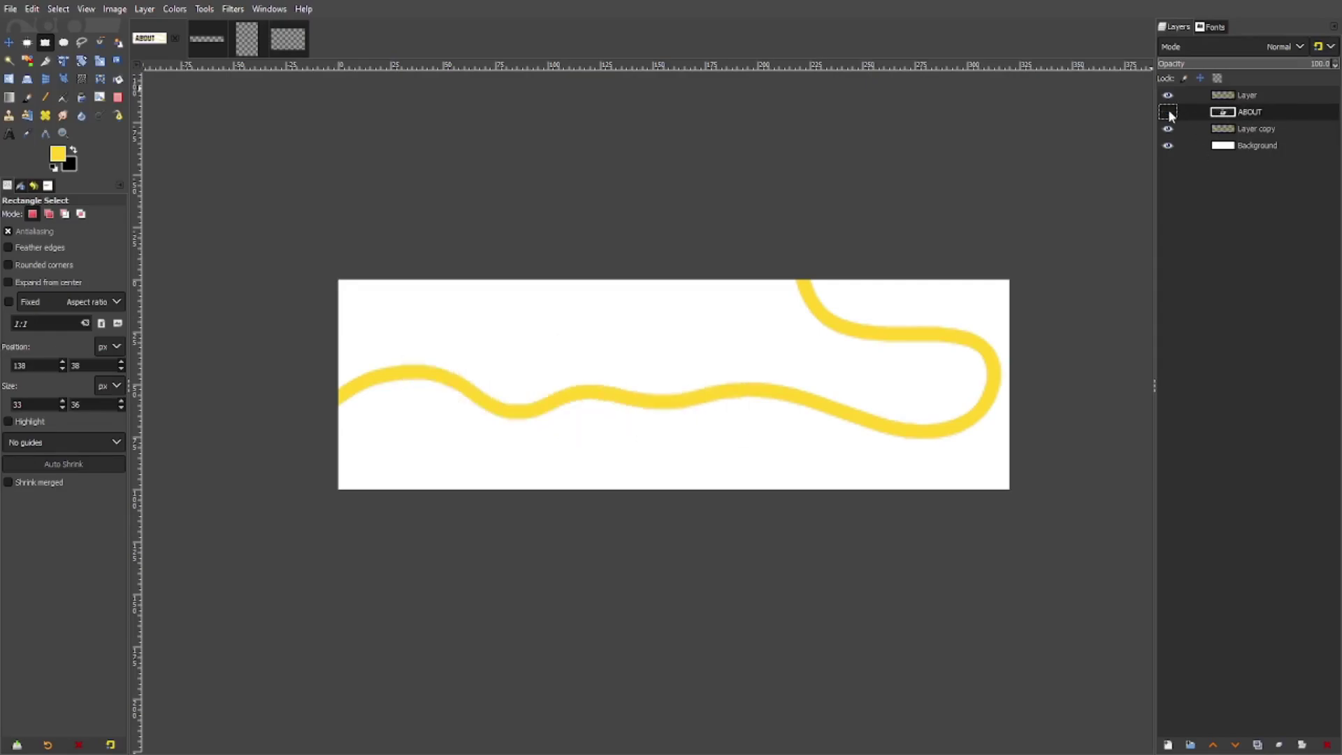
left_click(1168, 96)
left_click(1168, 96)
left_click(1239, 95)
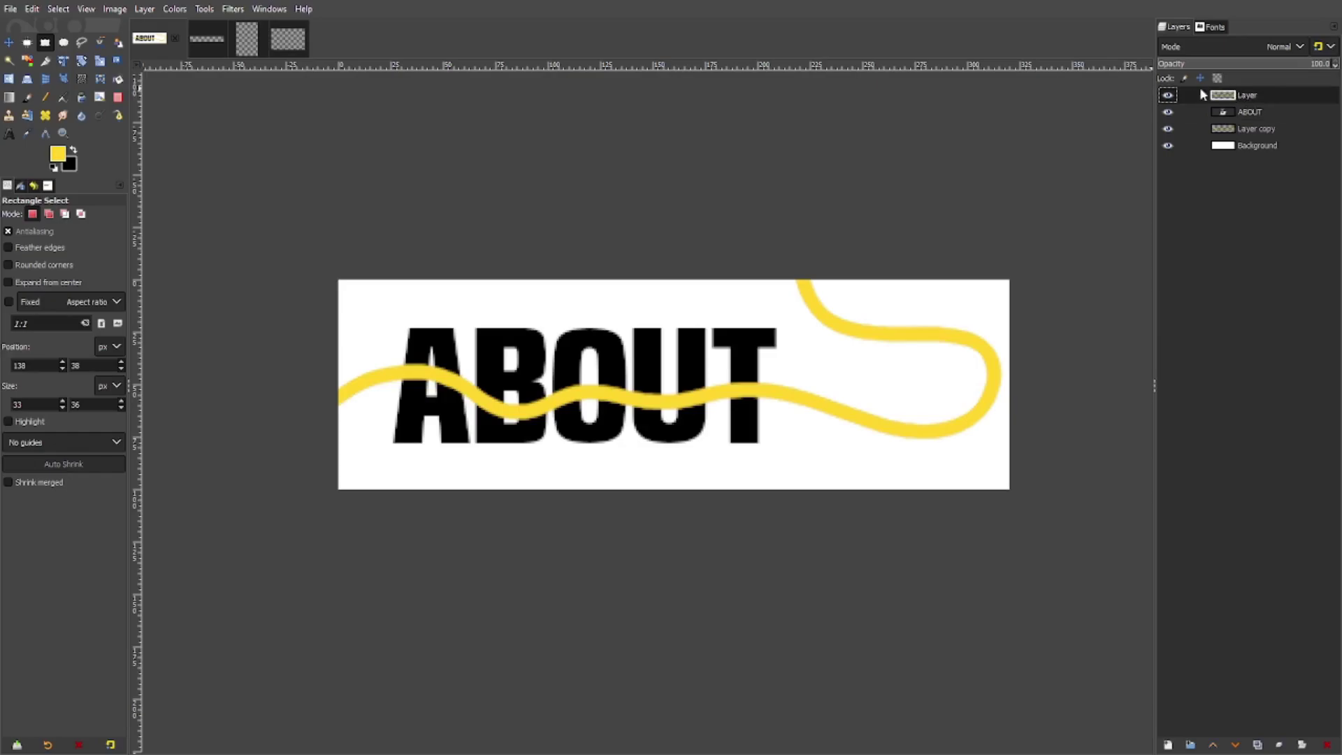
left_click(1169, 95)
left_click(1168, 95)
left_click(1168, 95)
left_click(1166, 97)
Delete an area of about 13 by 12 px from the upper line layer over the T's stem and clear the selection
scroll(734, 397, "up", 3)
left_click_drag(692, 331, 790, 421)
key("Delete")
left_click(58, 10)
left_click(72, 37)
scroll(908, 383, "down", 7)
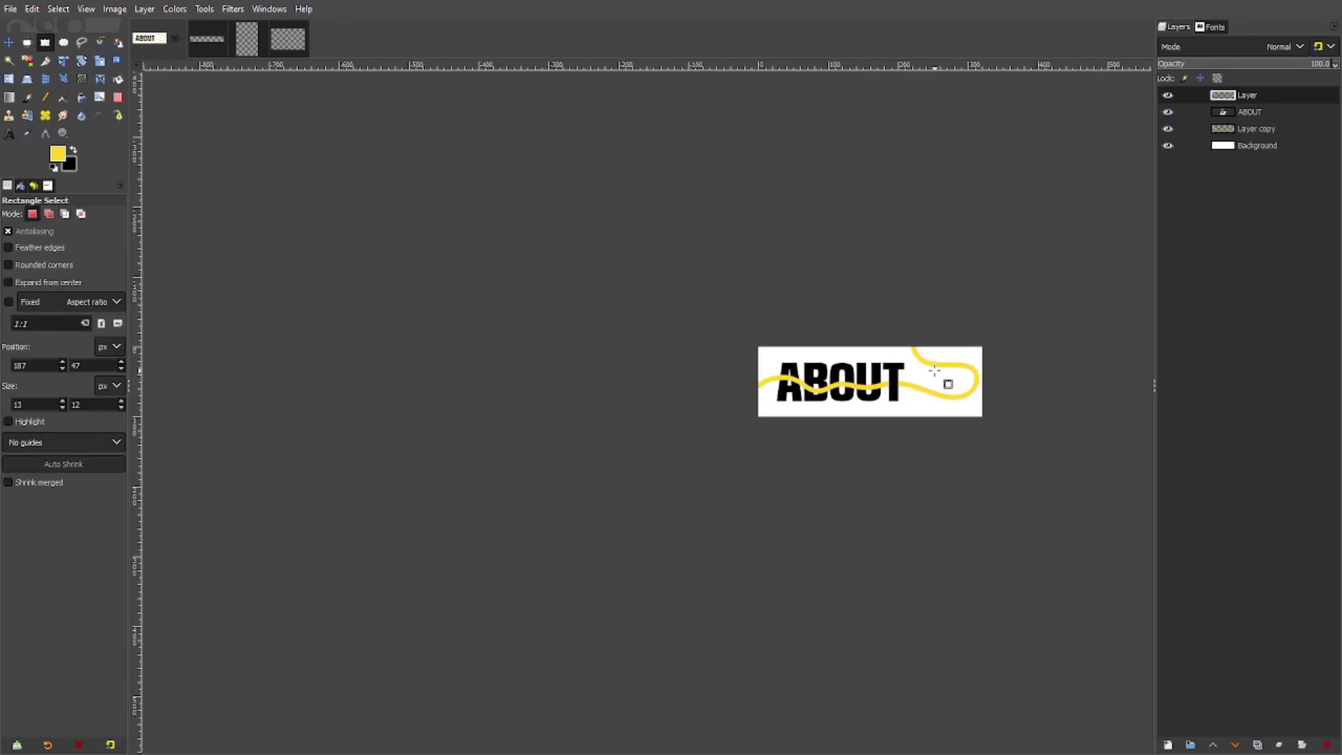
Delete the leftover yellow slivers along both edges of the T's stem from the upper line layer
scroll(1021, 479, "up", 10)
mouse_move(917, 338)
left_mouse_down()
mouse_move(984, 482)
mouse_move(966, 483)
left_mouse_up()
left_click_drag(905, 304, 973, 483)
key("Delete")
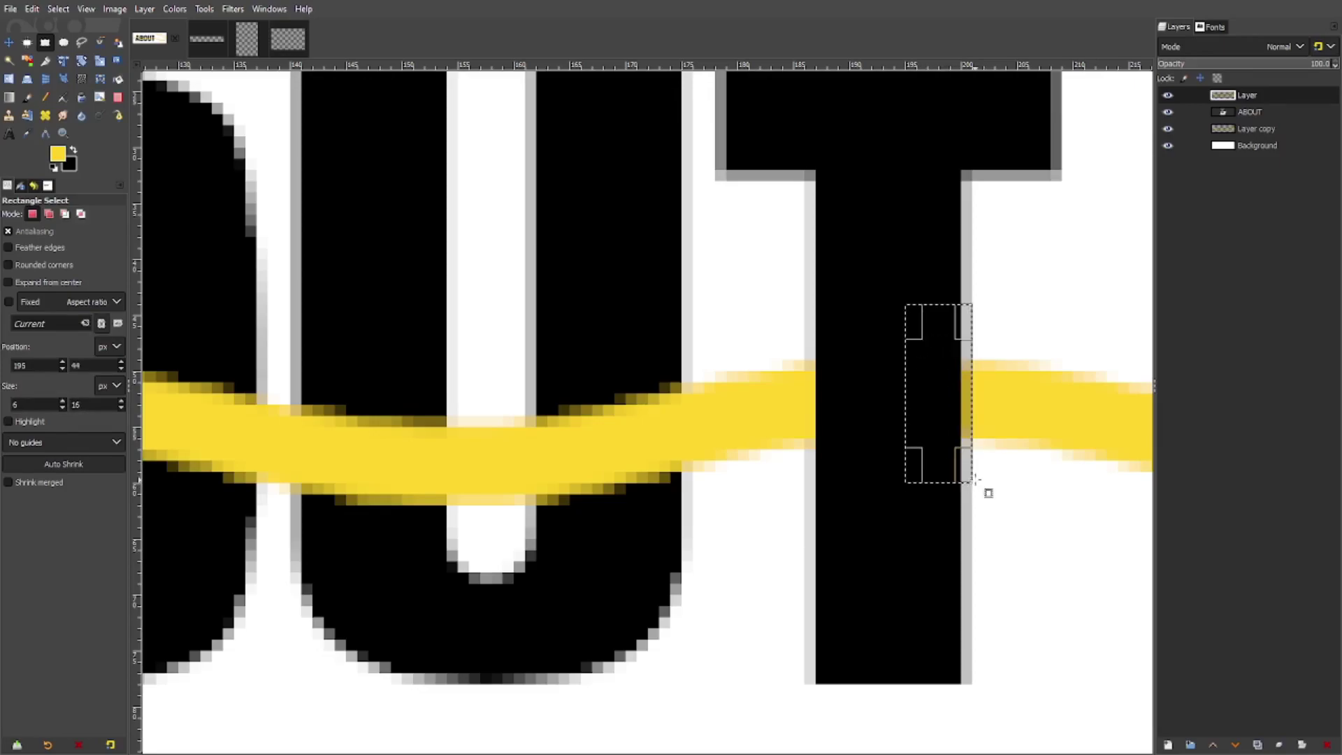
left_click_drag(806, 348, 861, 528)
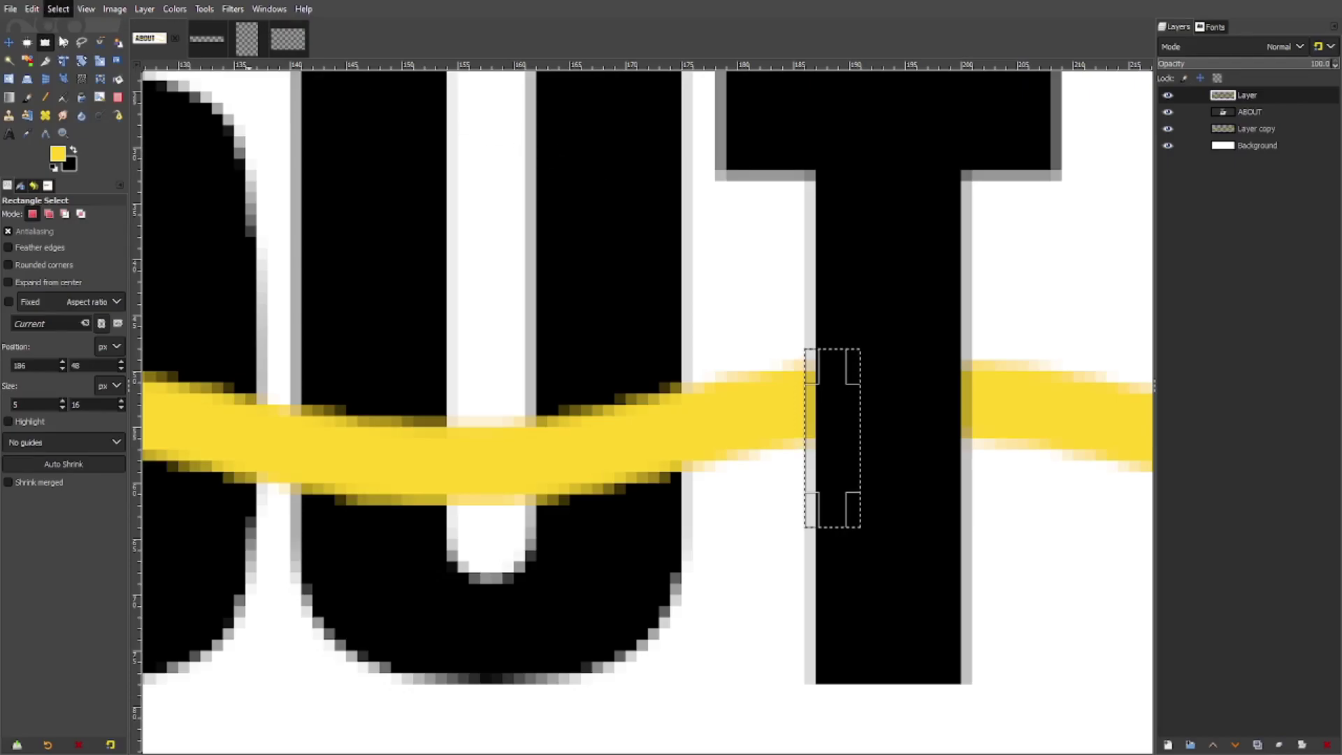
scroll(731, 365, "down", 4, "ctrl")
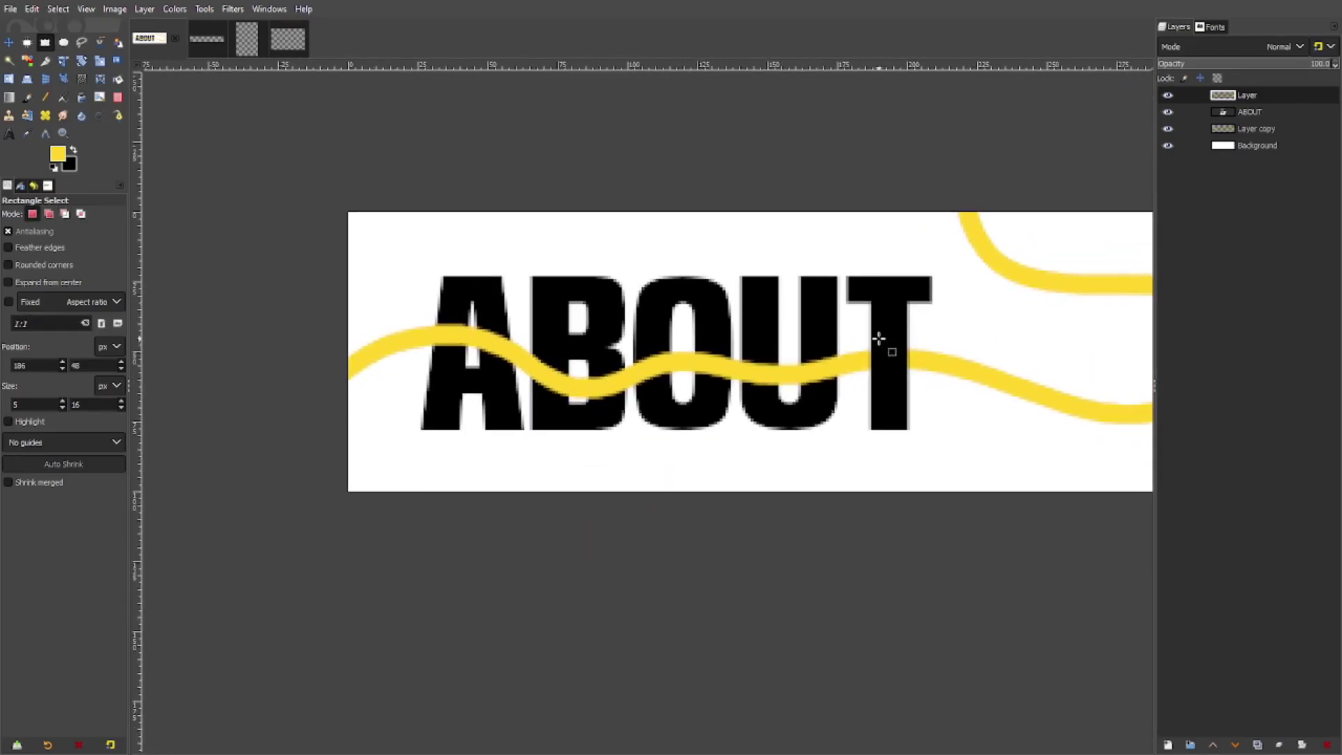
Delete the upper line layer's pixels over the U's left stem, about 18 by 16 px, and the O's left side, about 19 by 18 px
scroll(797, 370, "up", 3, "ctrl")
left_click_drag(662, 335, 803, 458)
scroll(662, 285, "left", 3)
left_click_drag(622, 372, 764, 359)
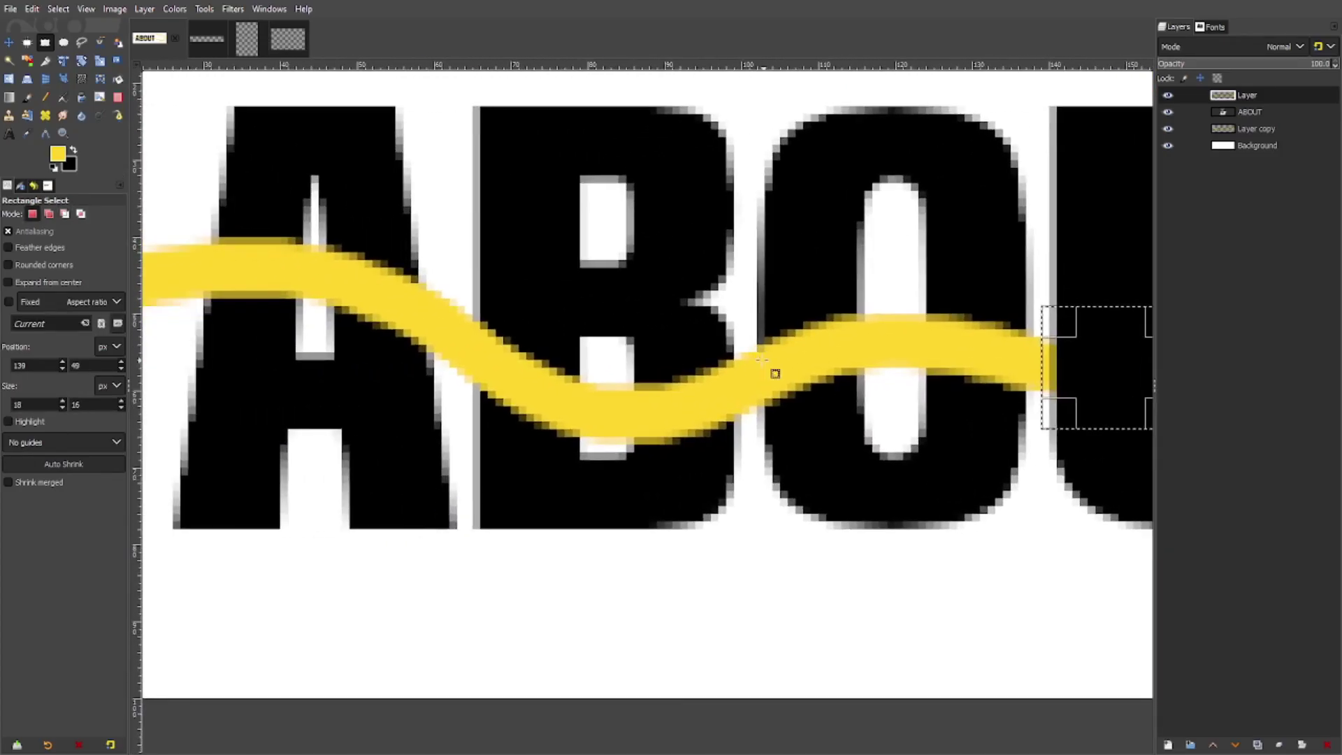
left_click_drag(889, 322, 666, 321)
left_click_drag(525, 275, 670, 413)
Delete the upper line layer's pixels over the B's left stem and the A's left leg and clear the selection
scroll(704, 321, "left", 3)
scroll(705, 321, "down", 1)
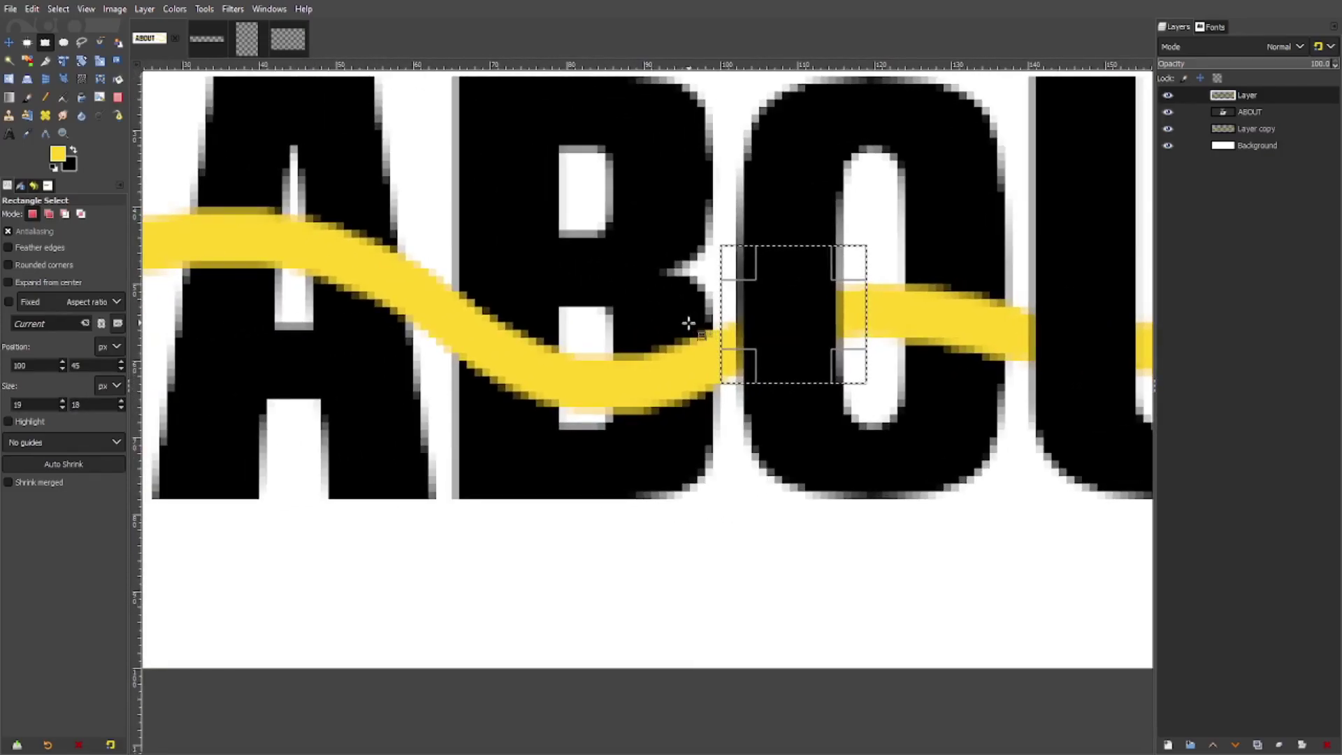
left_click_drag(435, 254, 566, 447)
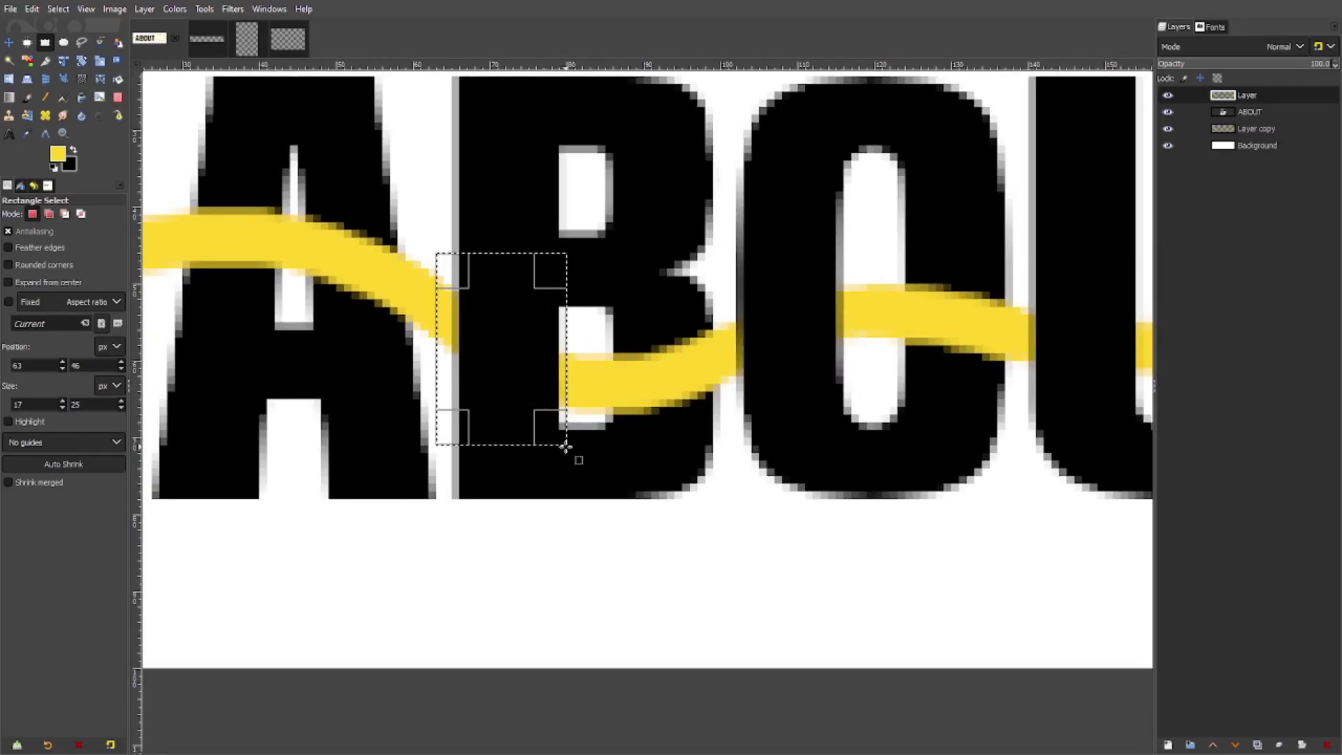
scroll(671, 381, "left", 4)
scroll(671, 381, "up", 2)
scroll(674, 380, "left", 2)
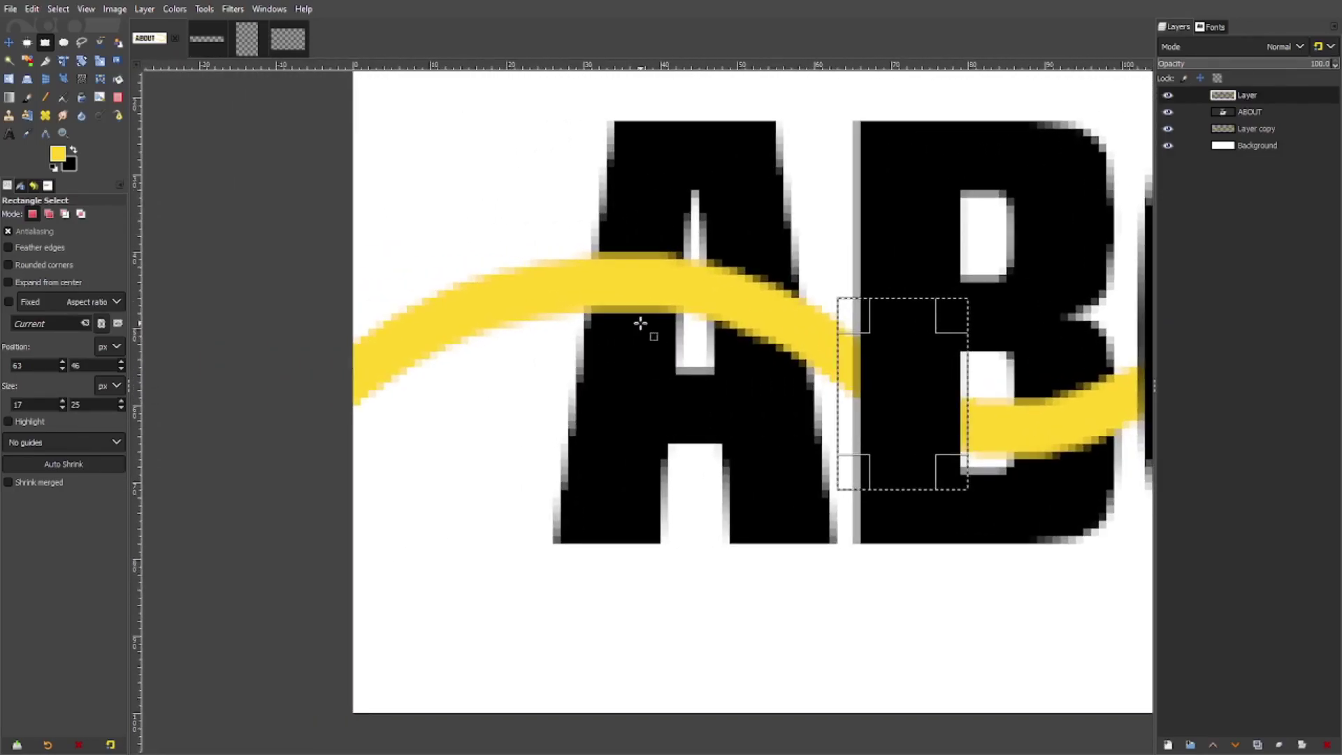
left_click_drag(530, 183, 706, 377)
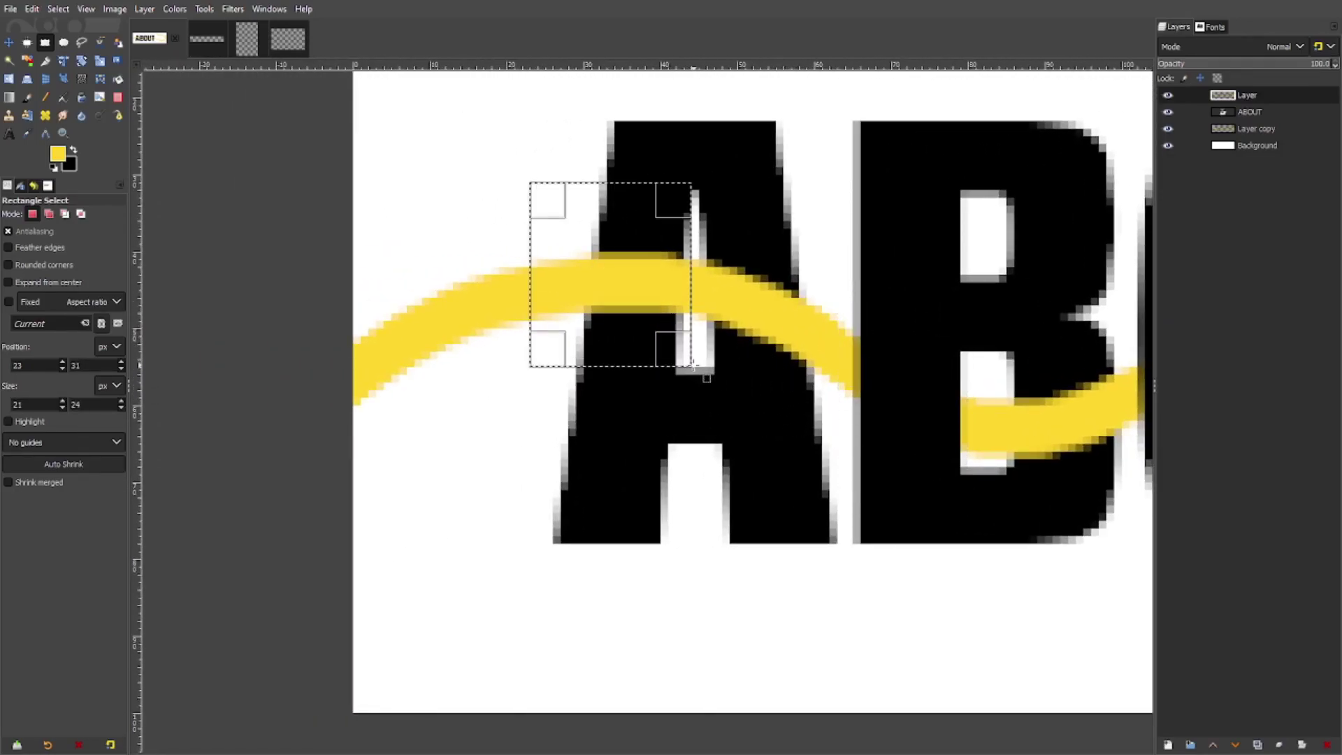
key("Delete")
key("ctrl+shift+a")
Examine the weaving of the line through ABOUT, then view the upper line layer without the text and line copy
left_click(9, 45)
key("shift+ctrl+j")
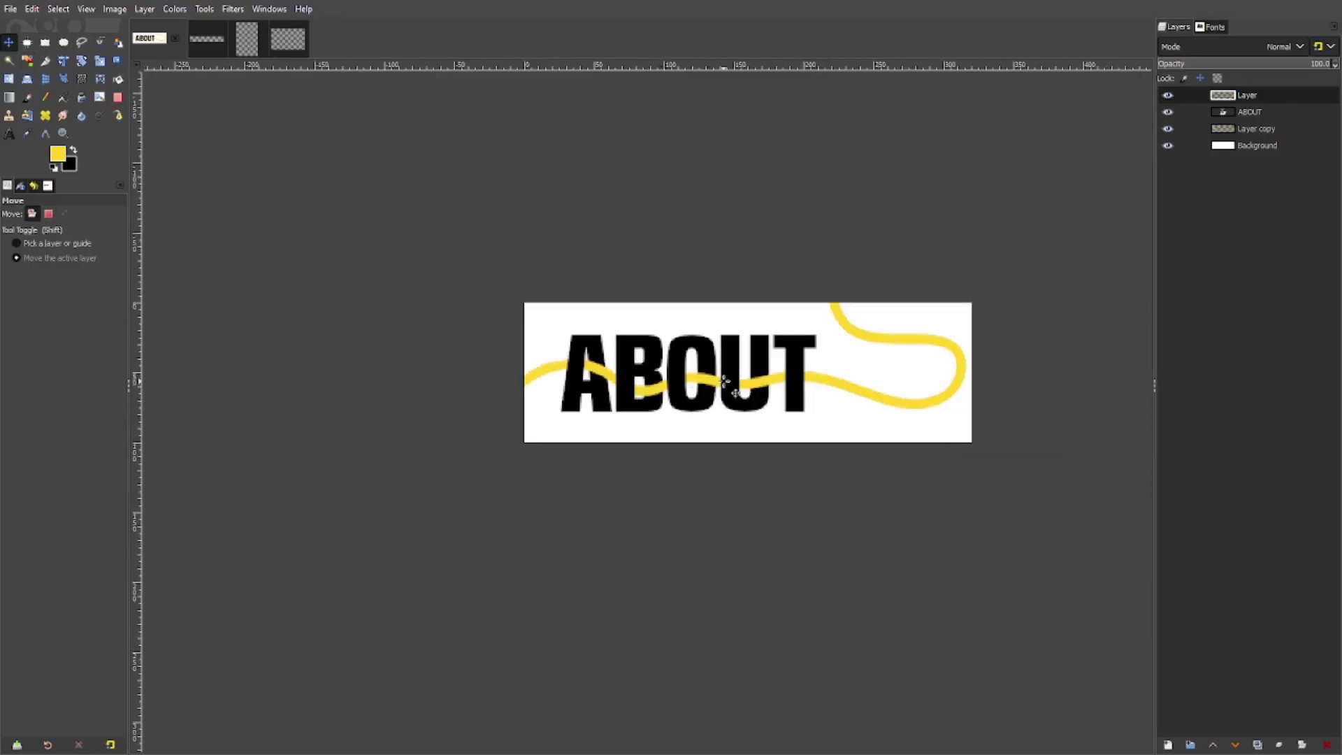
scroll(748, 427, "up", 1)
scroll(749, 423, "down", 1)
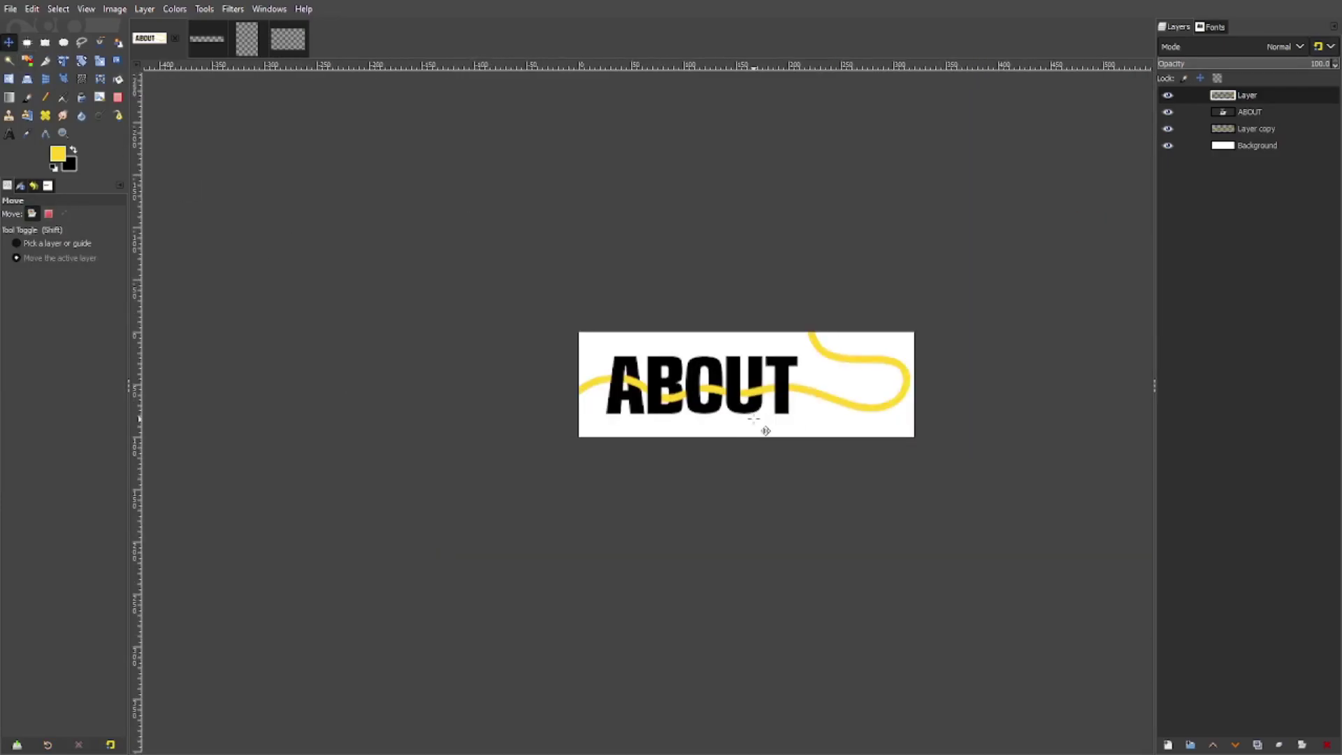
scroll(761, 428, "down", 2)
scroll(749, 419, "up", 5)
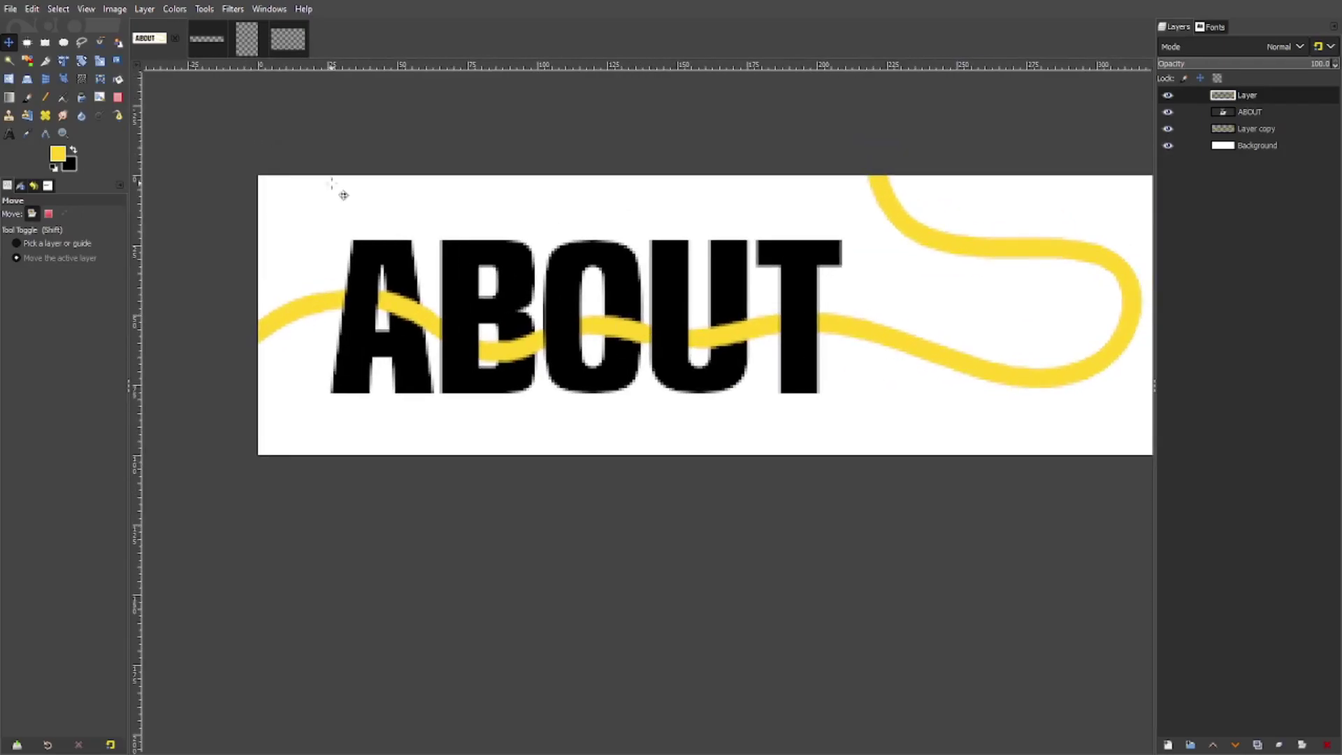
left_click(29, 100)
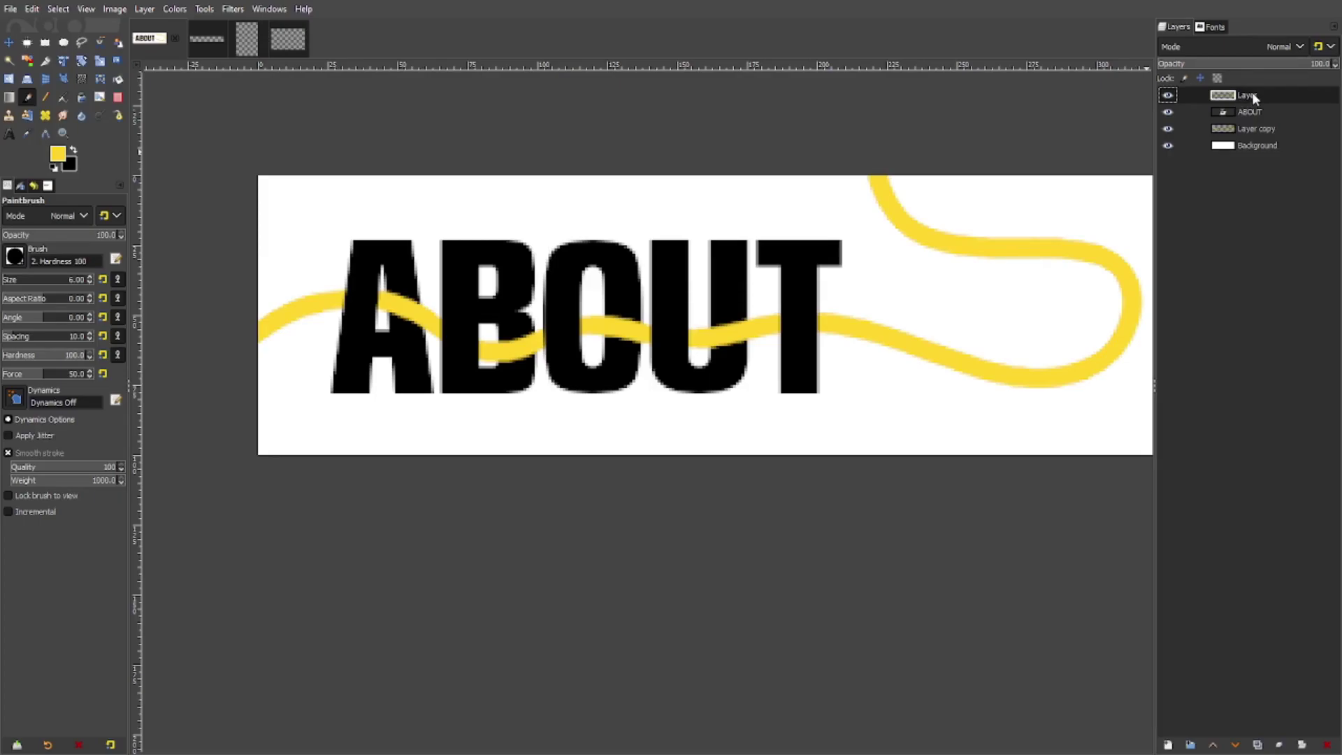
left_click(1168, 115)
left_click(1165, 131)
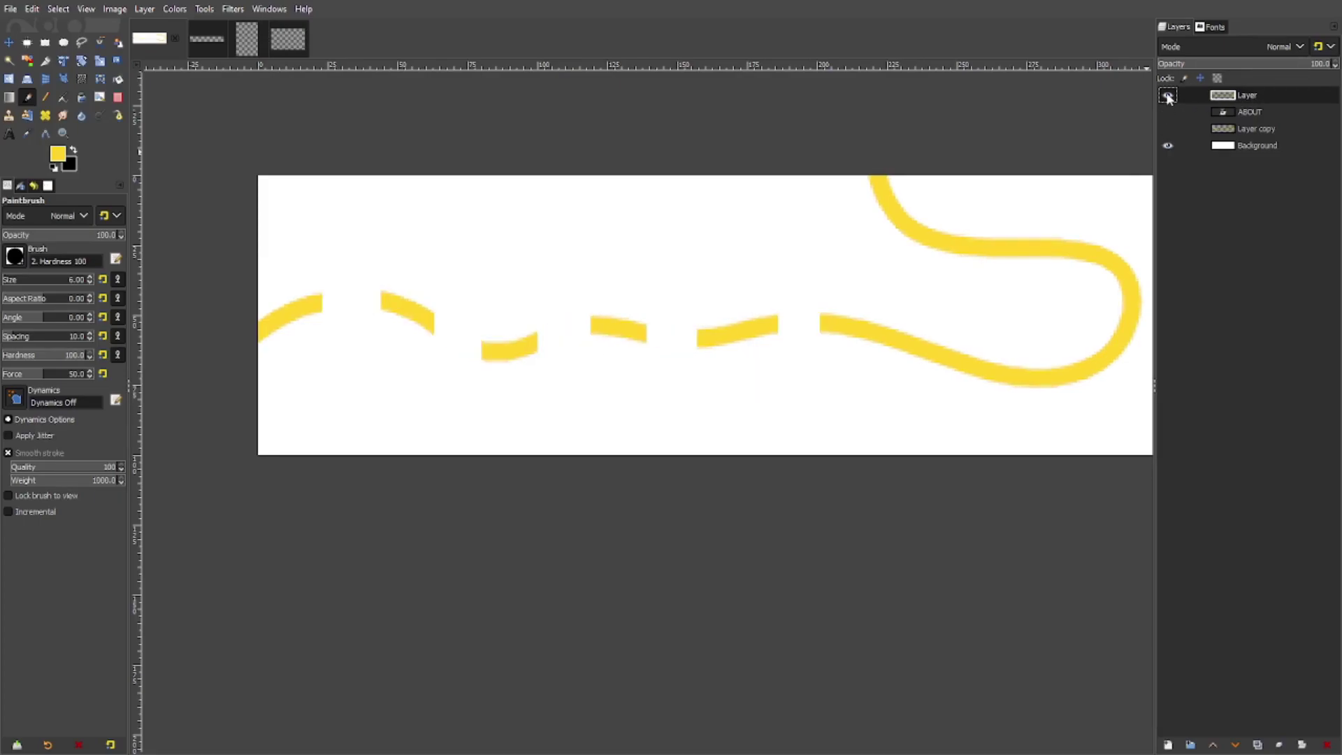
left_click(1168, 96)
left_click(1168, 95)
Put the cut-up upper line layer into a new layer group above ABOUT
left_click(1171, 243)
left_click_drag(1236, 112, 1254, 102)
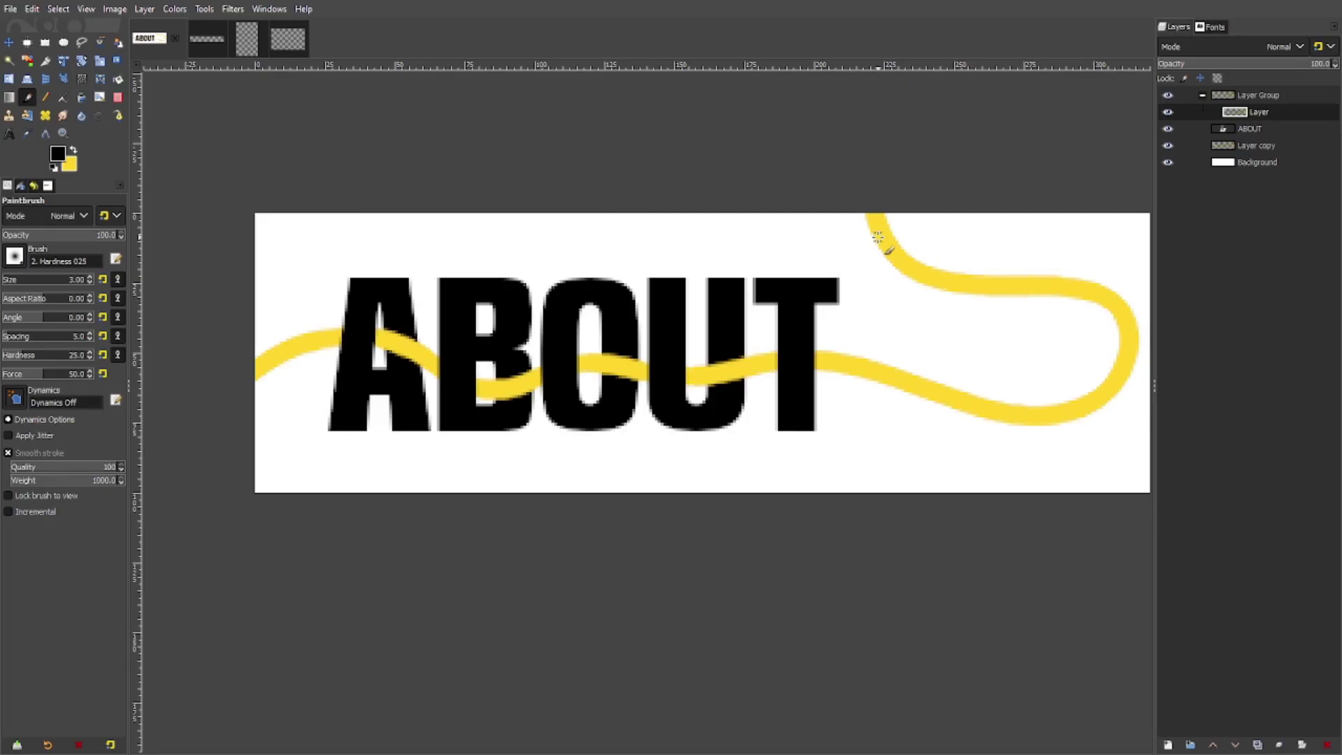
Check the line copy's visibility and put it into its own new layer group beneath ABOUT
left_click(1221, 146)
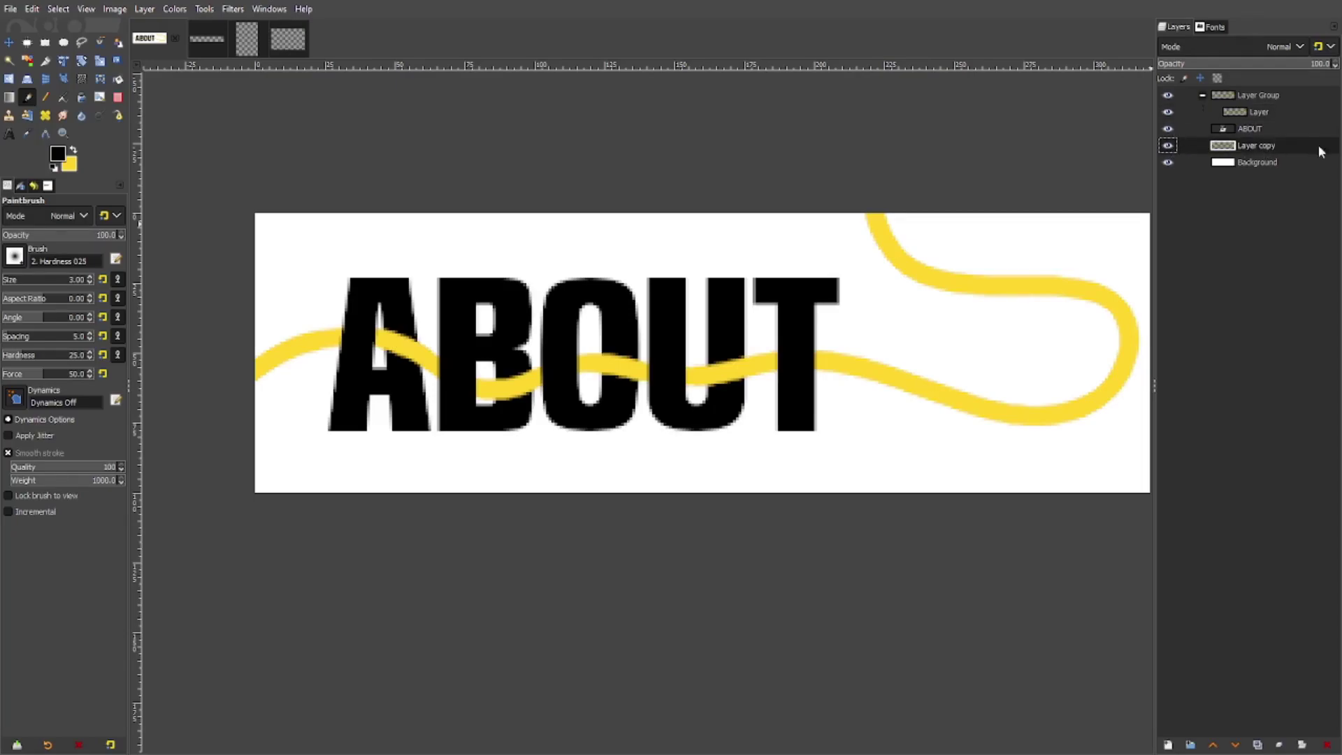
left_click(1167, 95)
left_click(1167, 146)
left_click(1167, 146)
left_click(1168, 145)
left_click(1167, 146)
left_click(1167, 96)
left_click(1191, 745)
left_click_drag(1250, 163, 1261, 147)
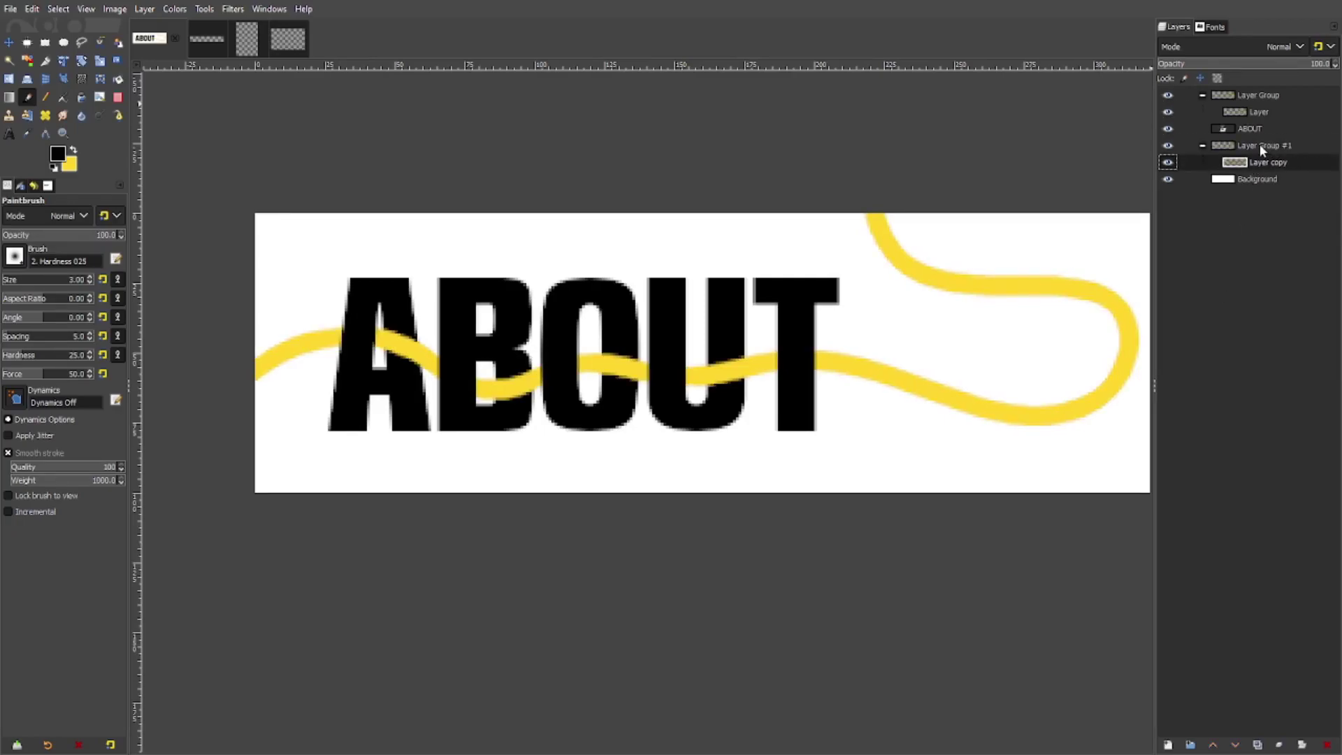
Add a transparent layer above the line copy in the lower group and set the Hardness 025 brush to orange, size 98
left_click(1168, 745, "shift")
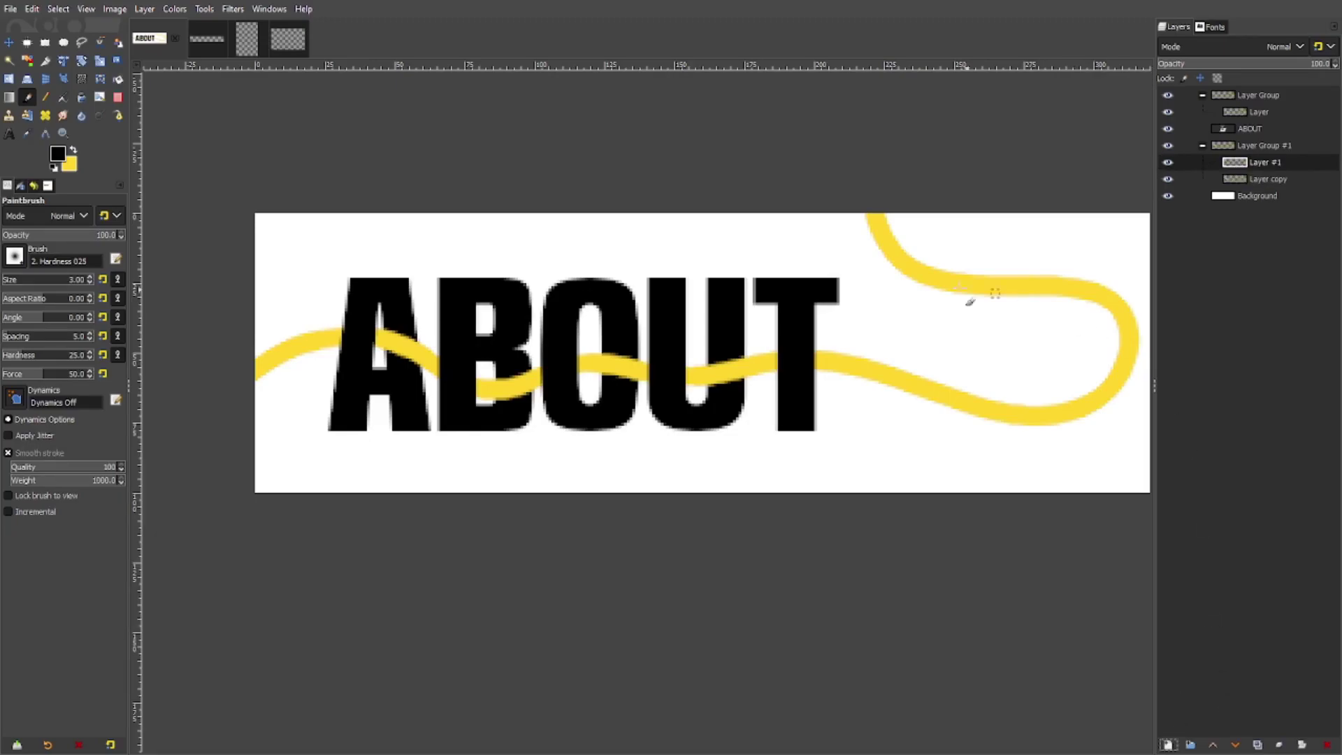
left_click(414, 346, "ctrl")
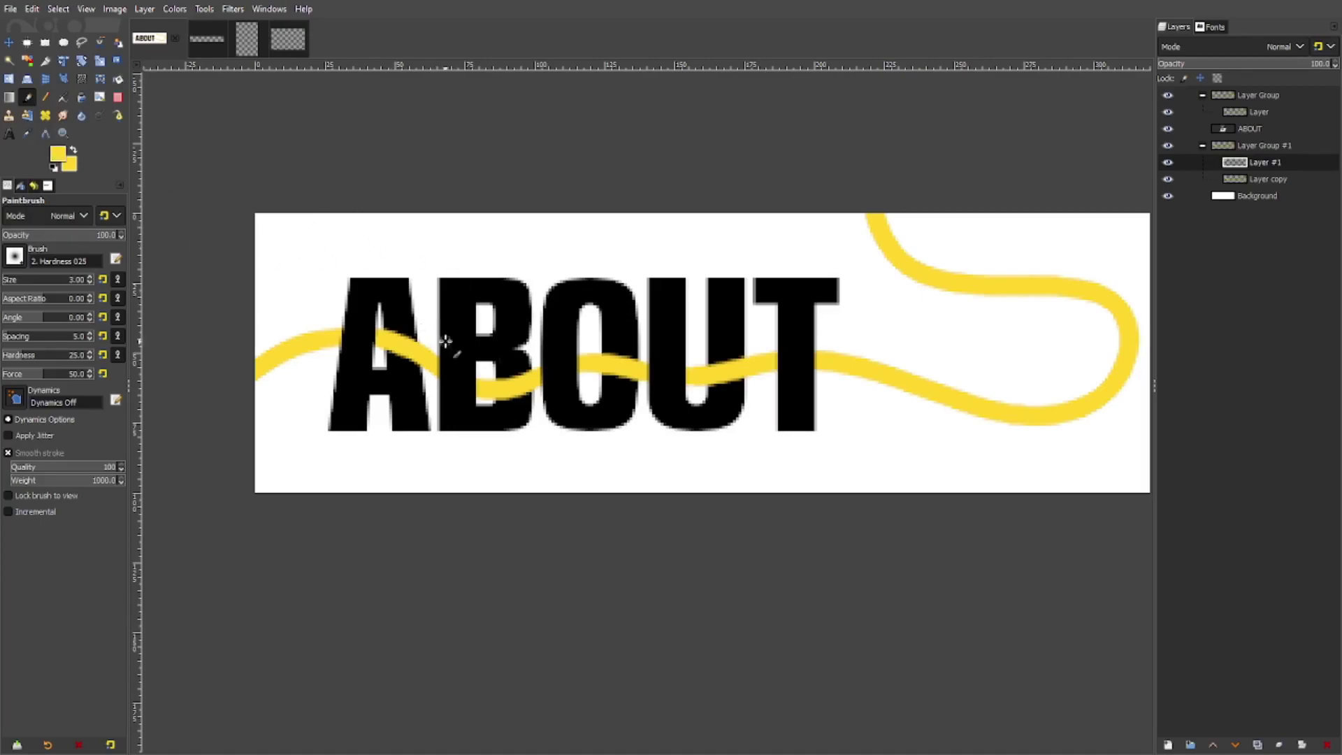
left_click(130, 246)
left_click(14, 279)
left_click(14, 258)
left_click_drag(25, 281, 21, 281)
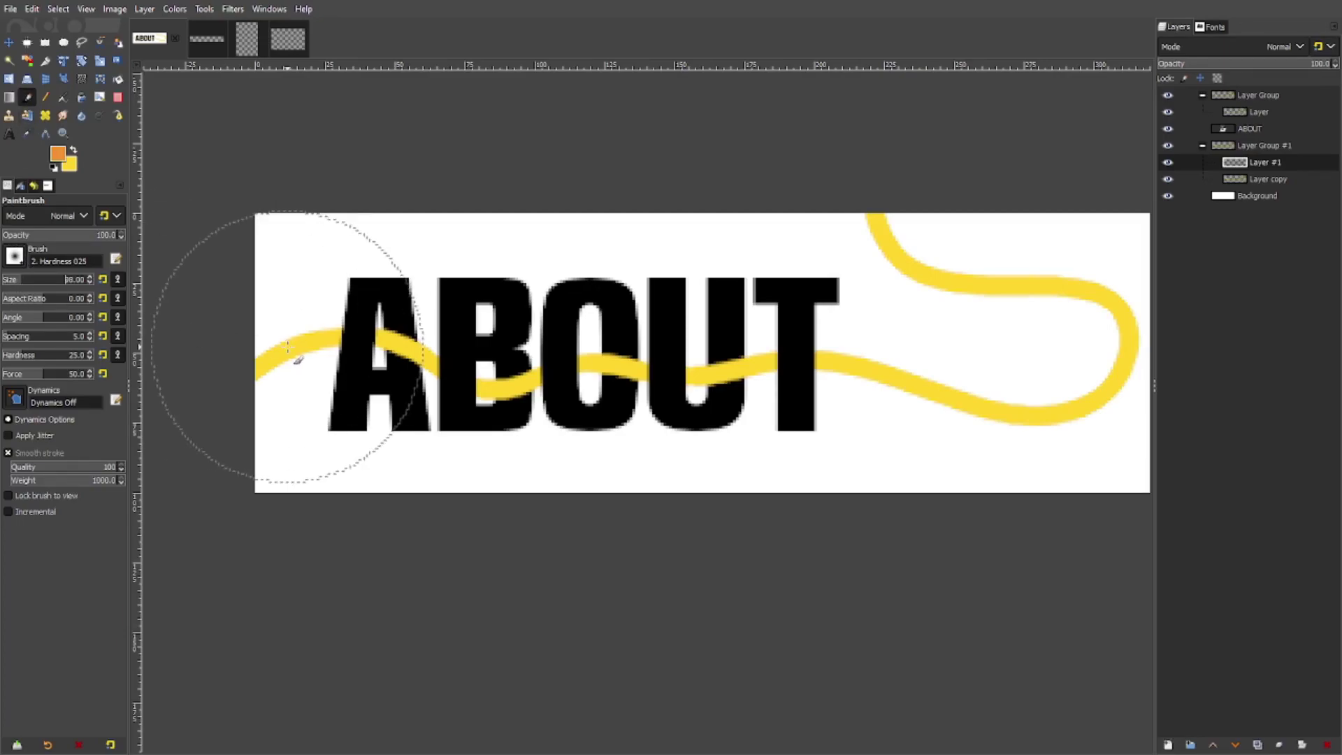
Dab soft orange glows beside the A, behind the O, right of the T, along the upper loop and in the lower-right corner
left_click(332, 340)
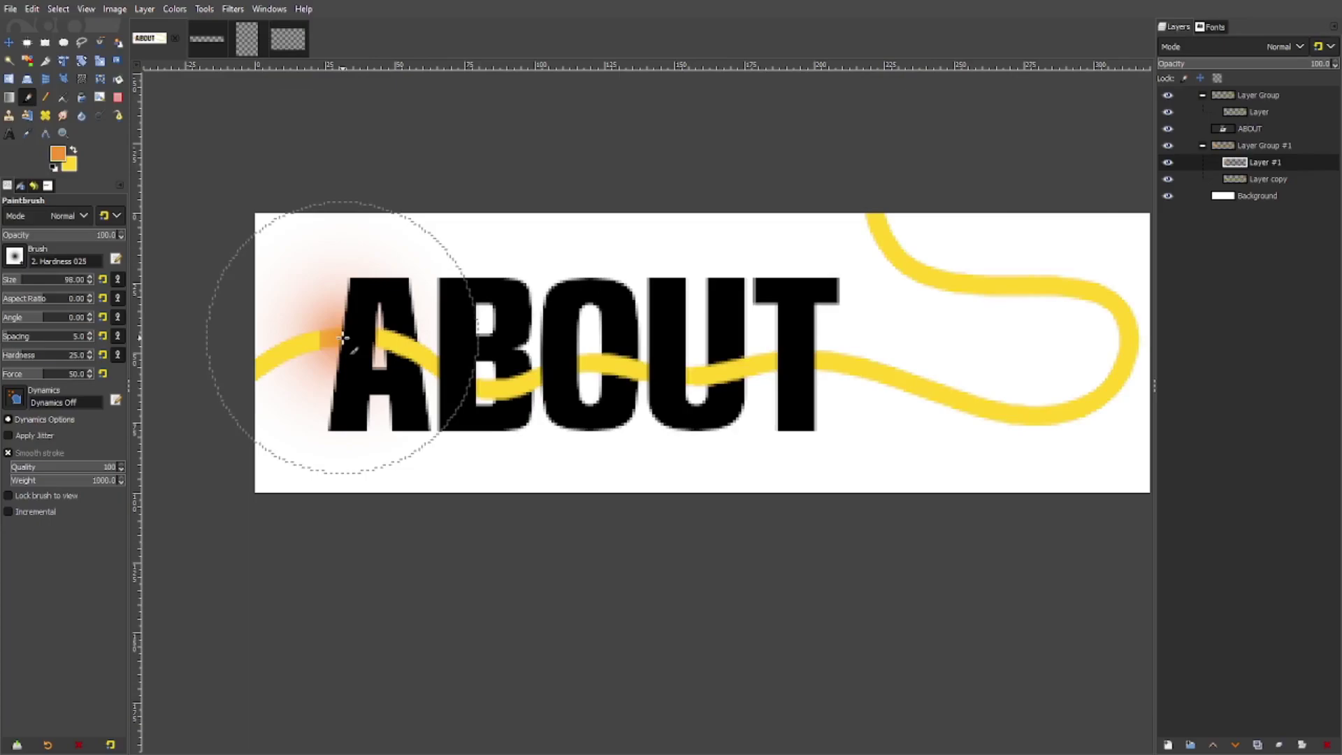
left_click(608, 363)
left_click(853, 380)
left_click(1000, 266)
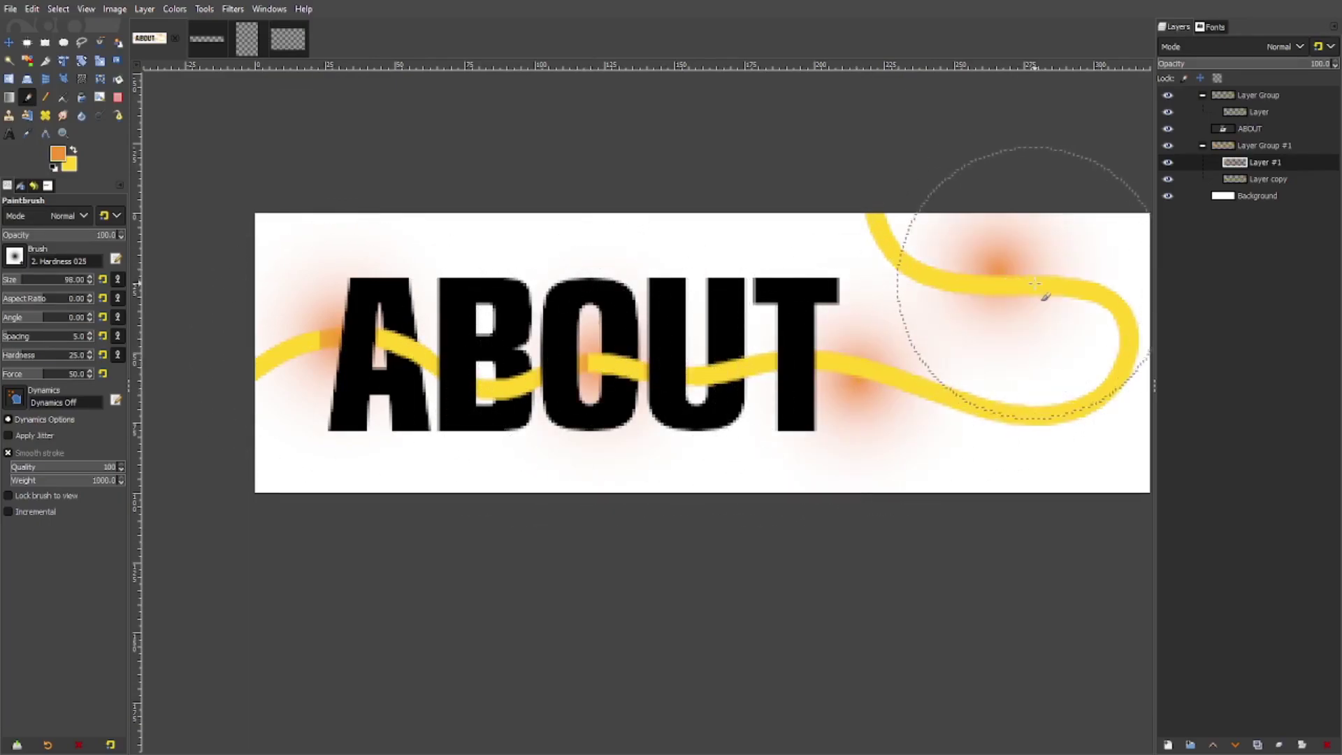
left_click(1033, 285)
left_click(1089, 489)
left_click(1077, 463)
left_click(1088, 460)
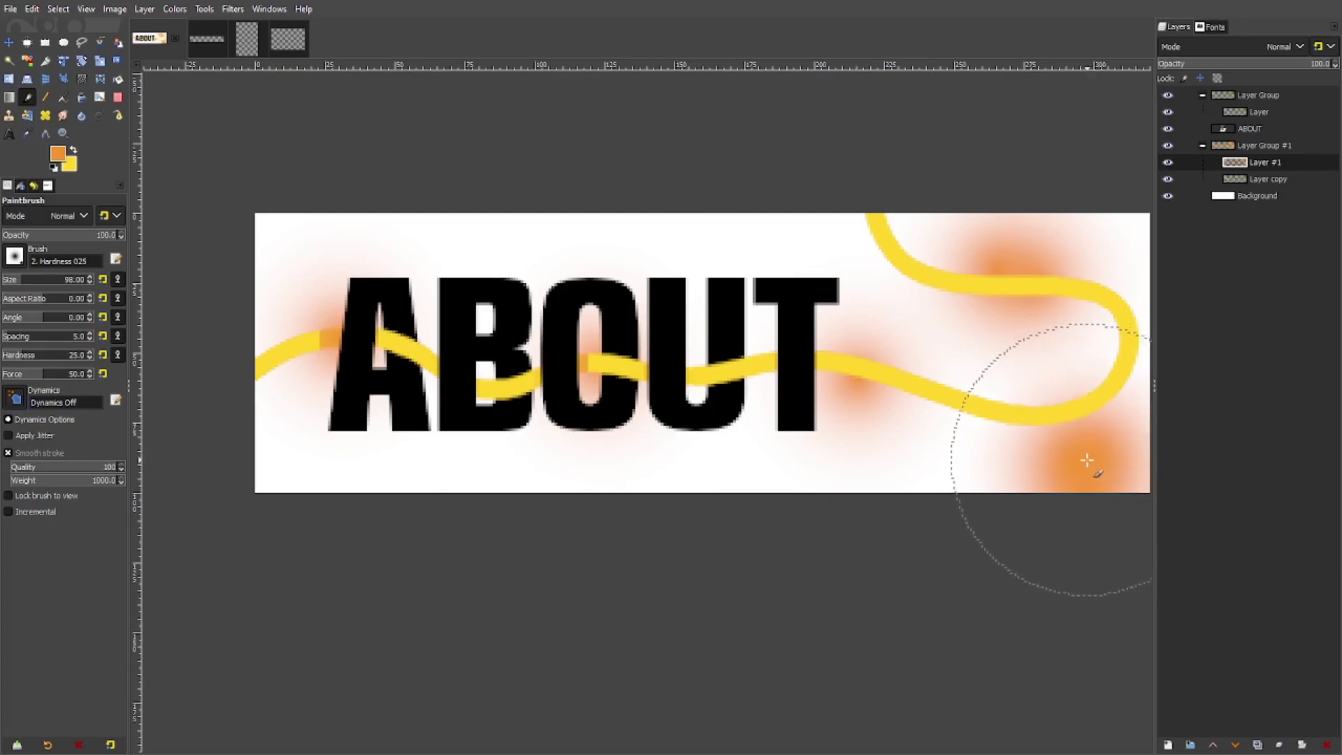
left_click(1027, 283)
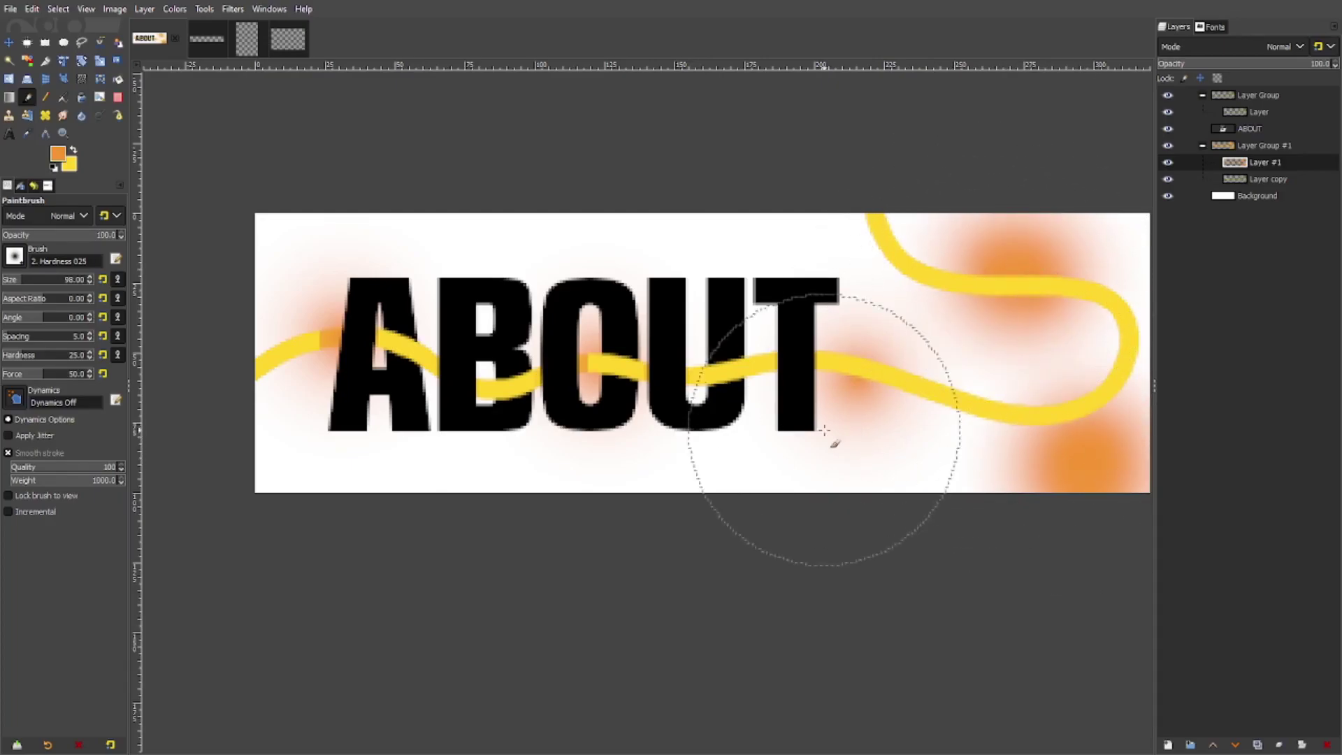
left_click(854, 384)
left_click(337, 341)
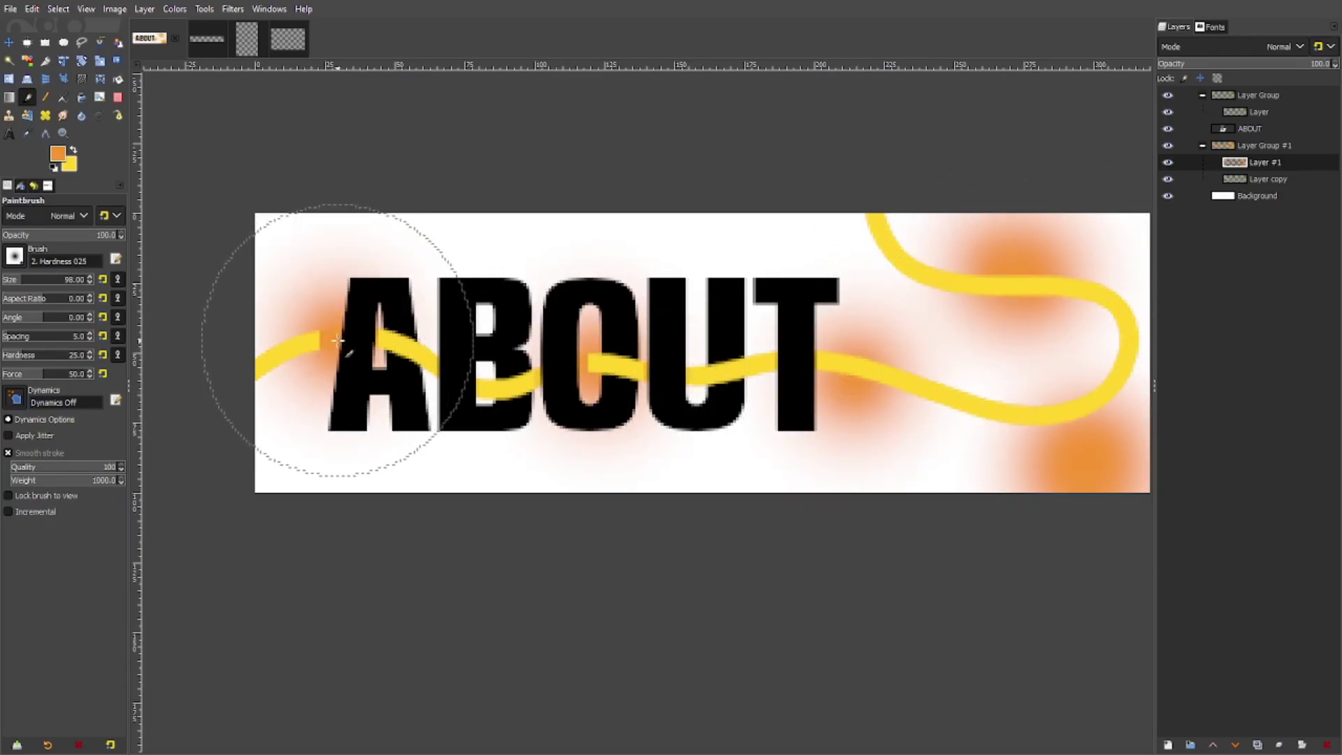
Duplicate the orange glow layer into the upper group above the line pieces and set the copy's blend mode to Hard light
left_click(1249, 163)
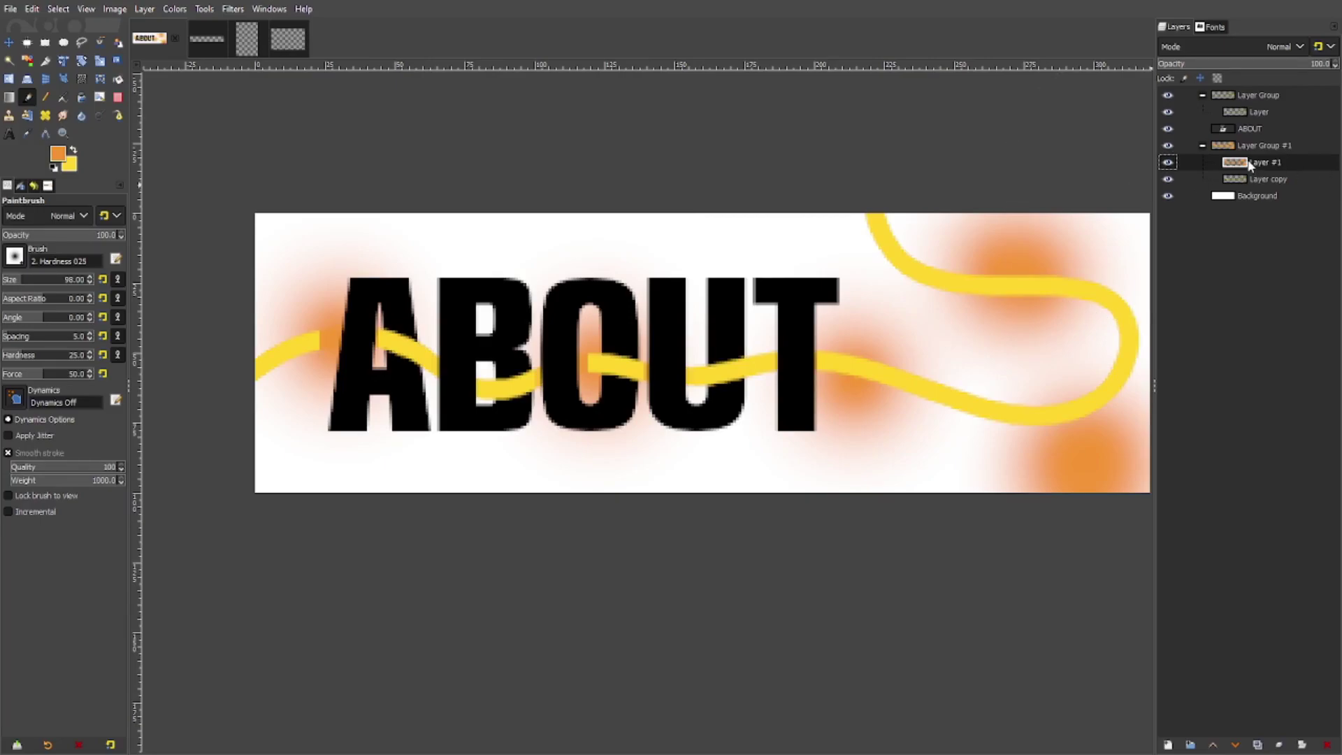
left_click(1168, 163)
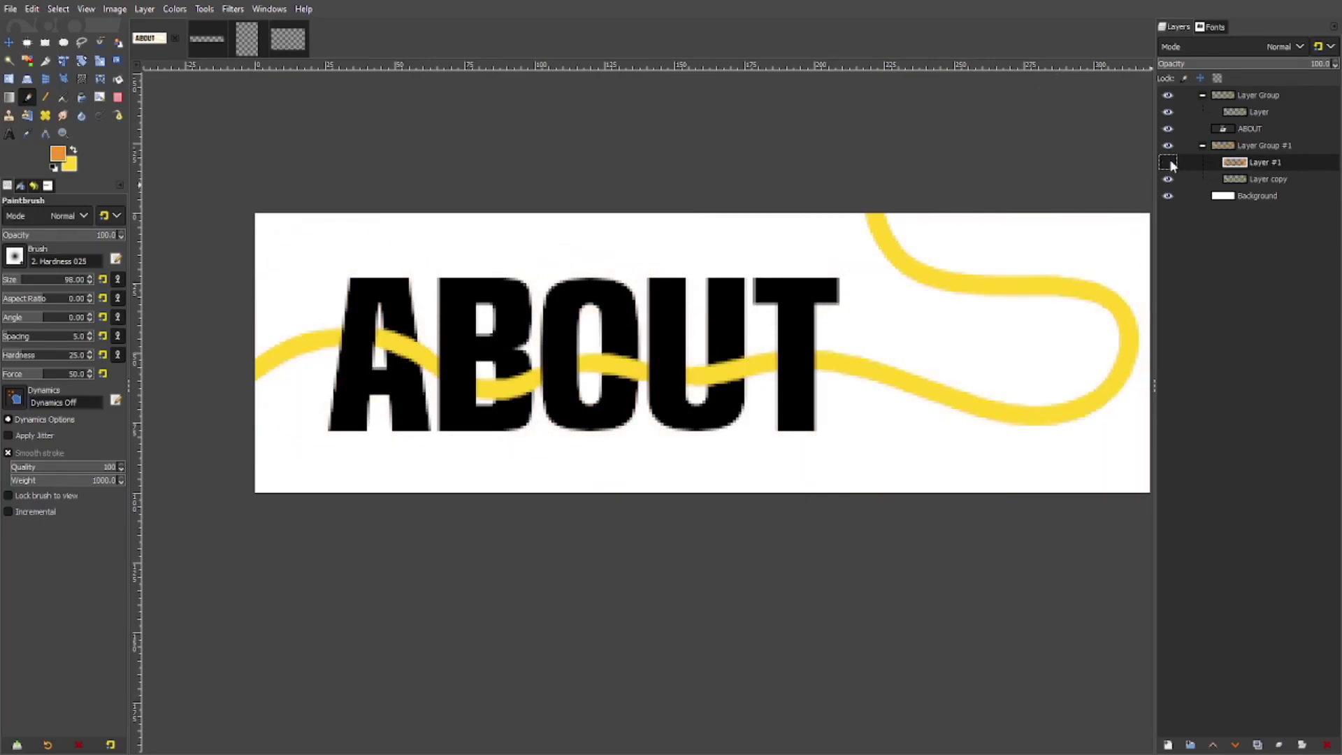
left_click(1169, 163)
key("ctrl+shift+d")
left_click_drag(1250, 162, 1269, 112)
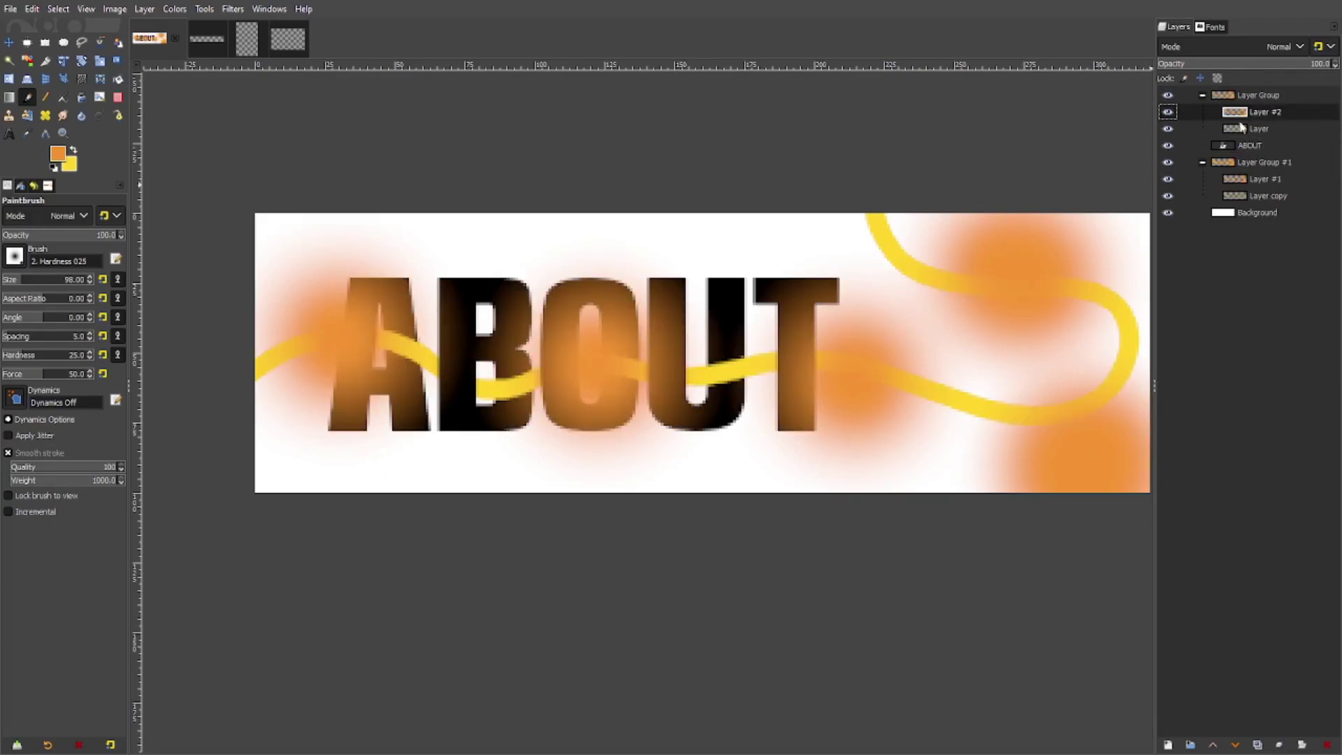
left_click(1261, 50)
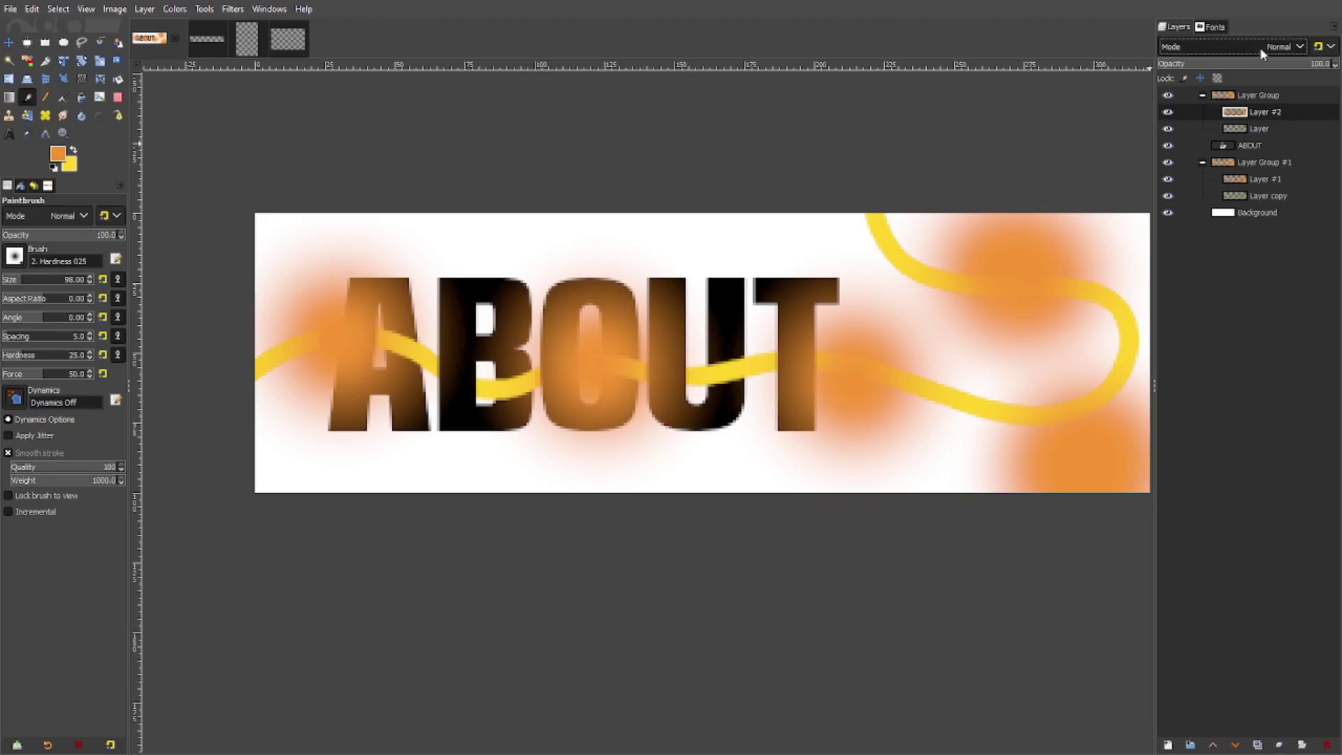
left_click(1219, 382)
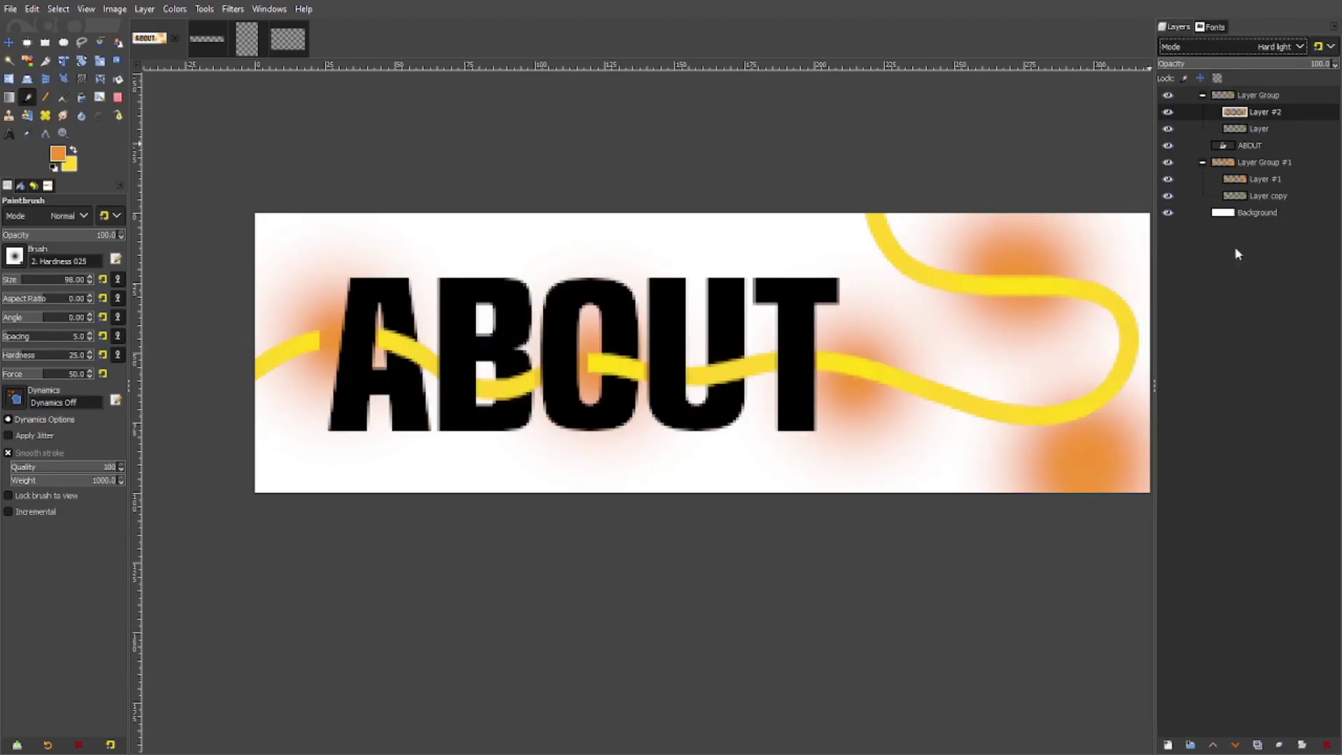
Try the Screen blend mode on the orange glow layer in the upper group and set it to Grain merge
left_click(1219, 556)
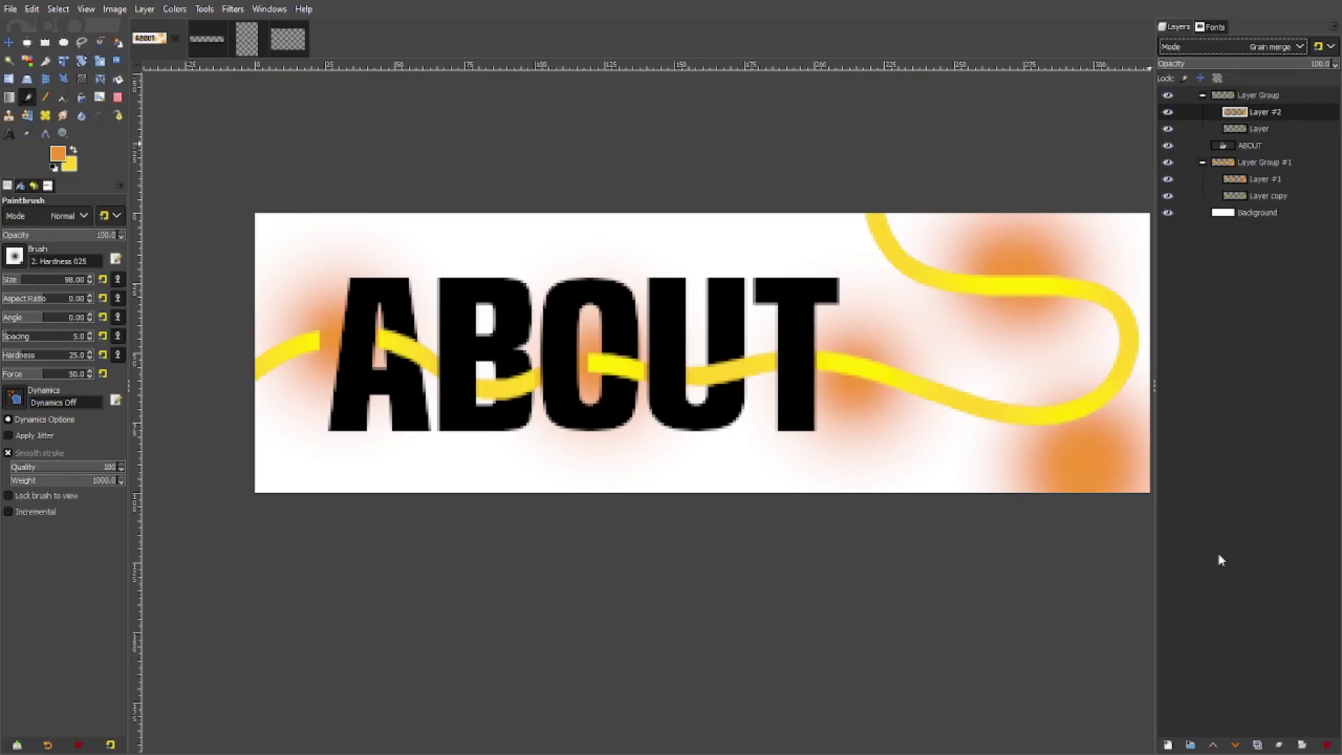
left_click(1216, 213)
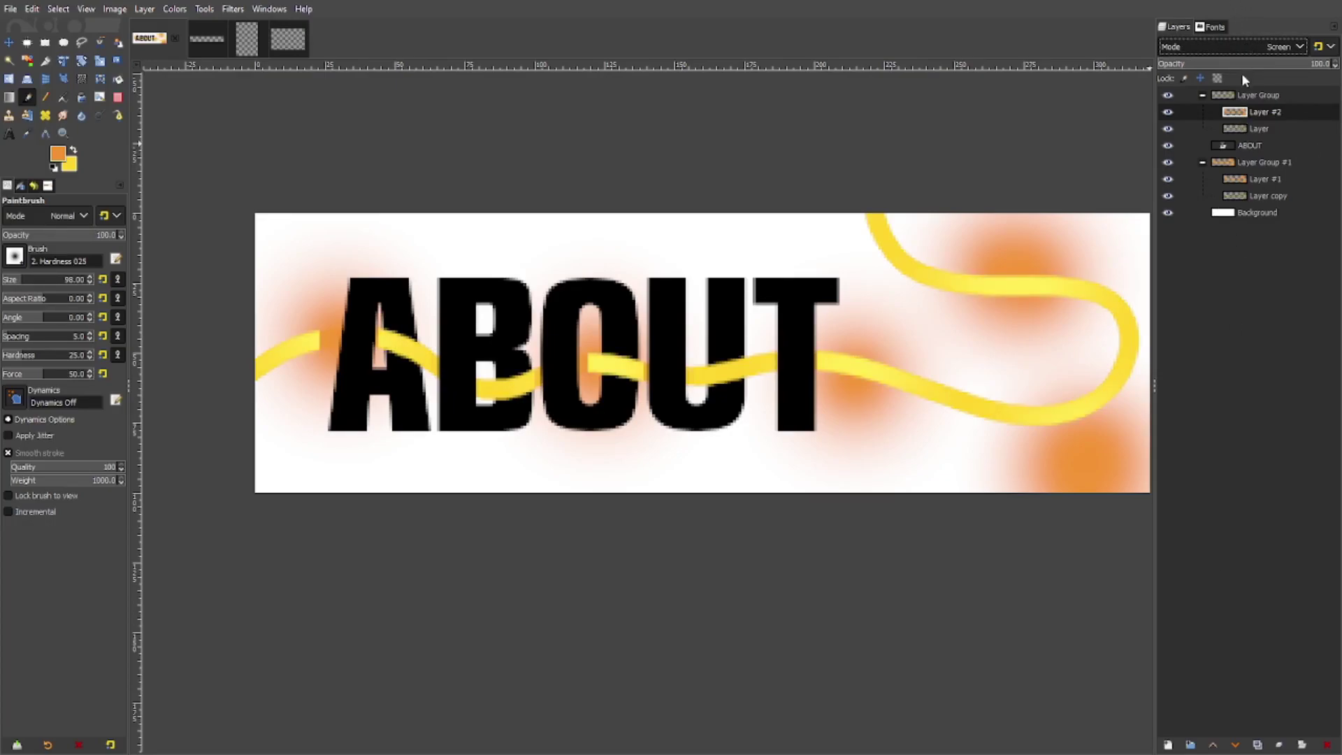
left_click(1217, 616)
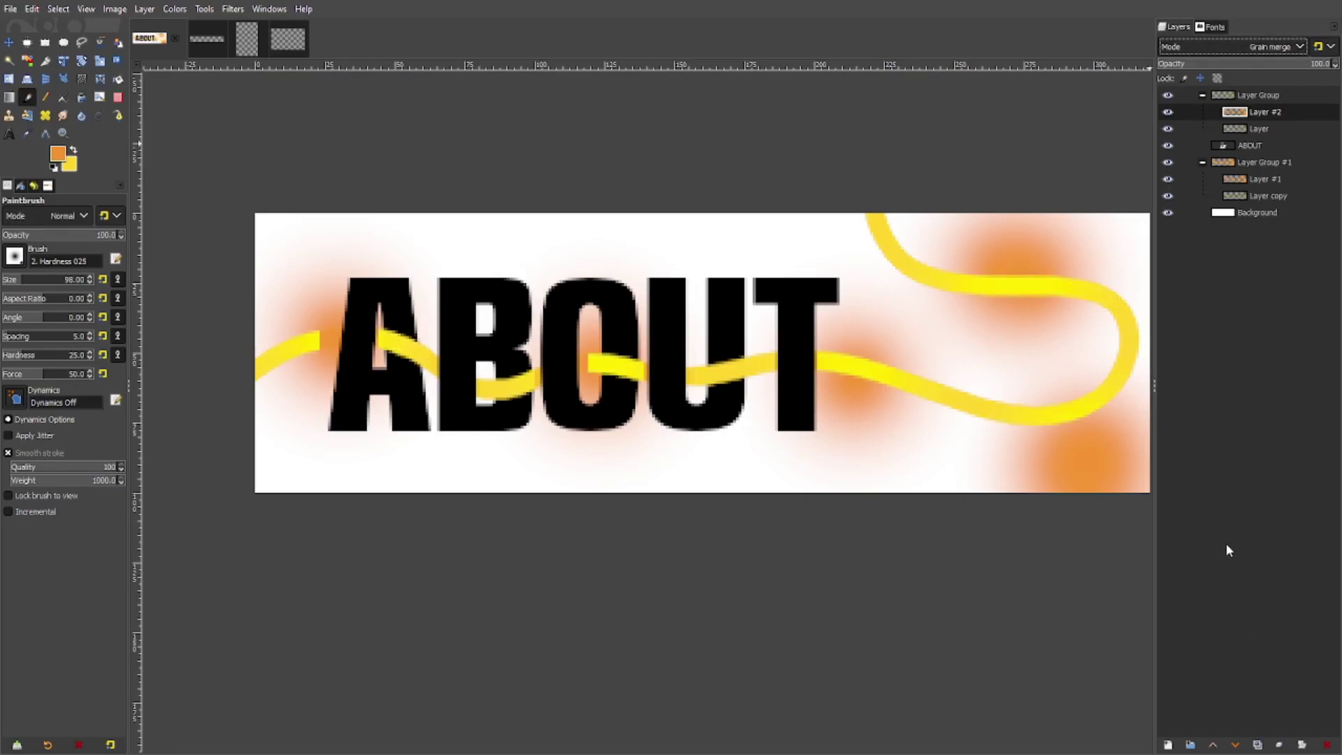
Take the line copy out of the lower group and nest it back beneath the glow layer, confining the glow to the line
left_click(1256, 129)
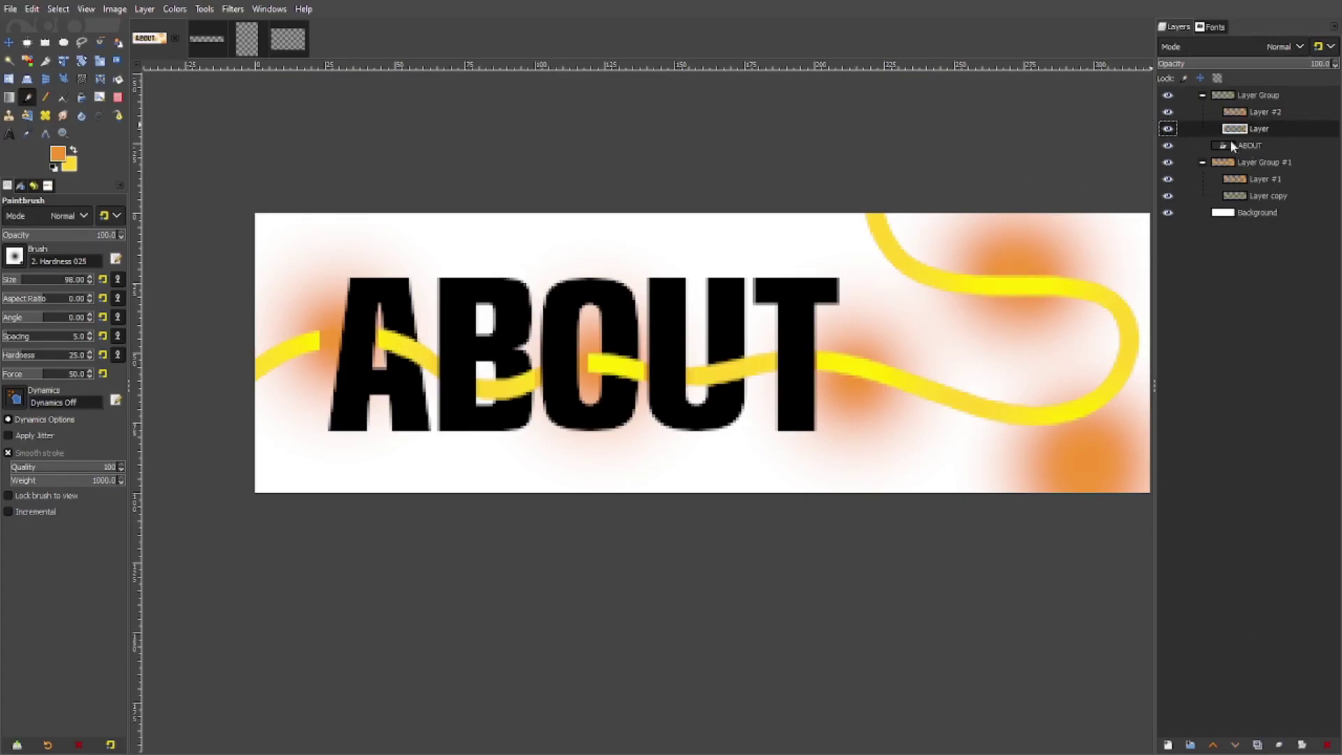
left_click(1265, 175)
mouse_move(1266, 197)
left_mouse_down()
mouse_move(1268, 182)
mouse_move(1269, 203)
left_mouse_up()
left_click(1268, 174)
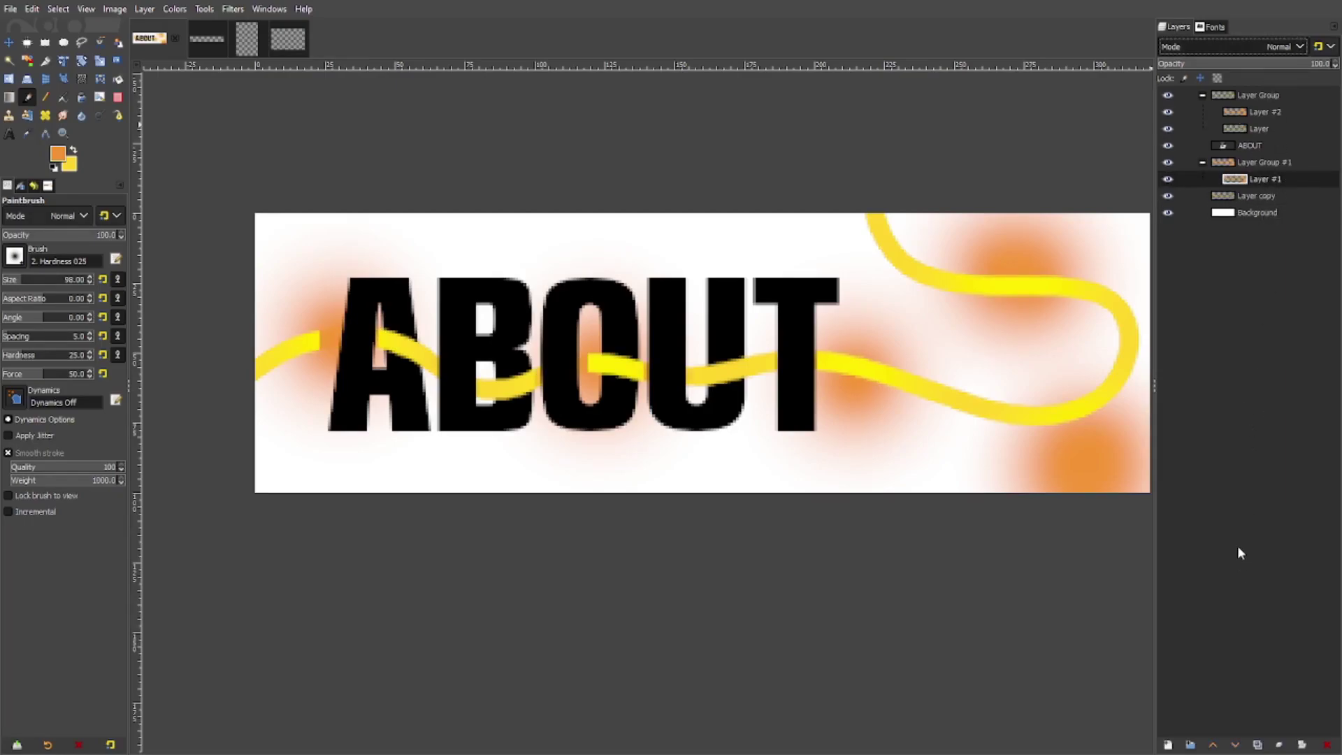
left_click_drag(1225, 201, 1254, 181)
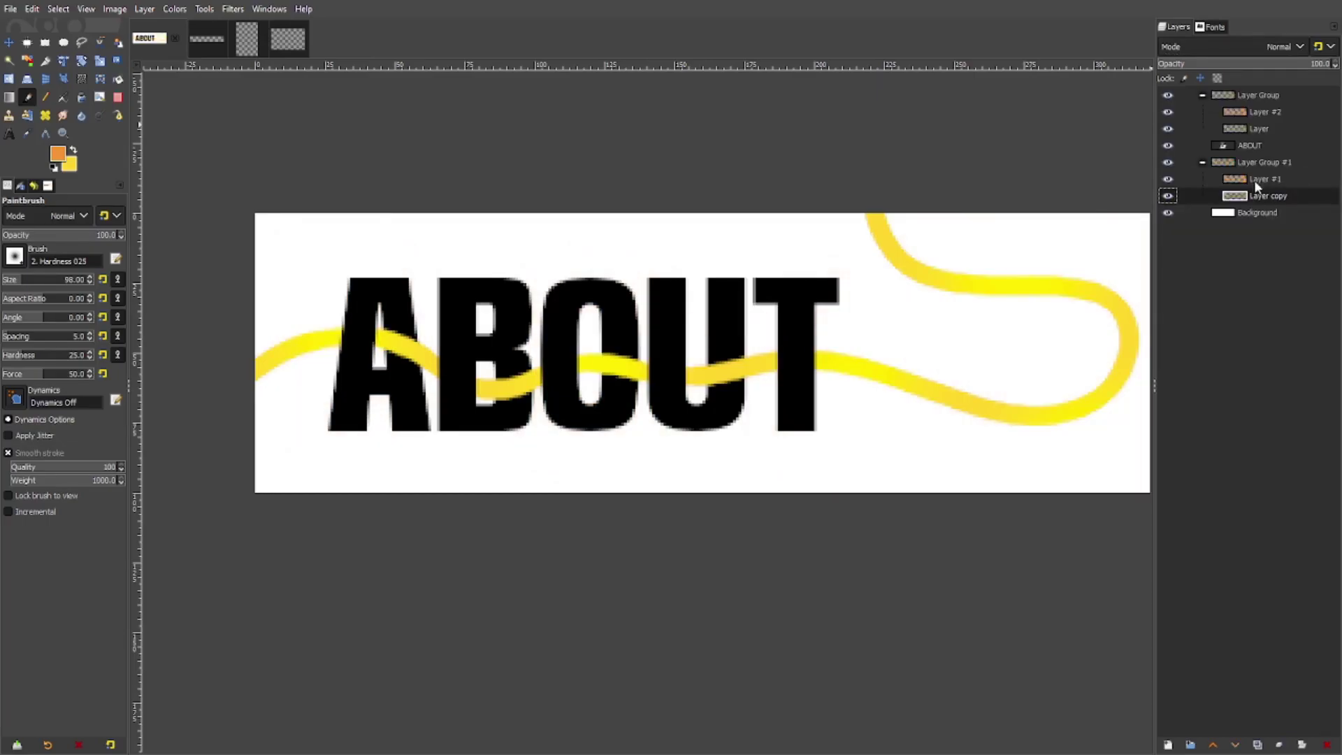
Examine the shading along the line across the whole ABOUT banner, both up close and from a distance
scroll(515, 392, "up", 1, "ctrl")
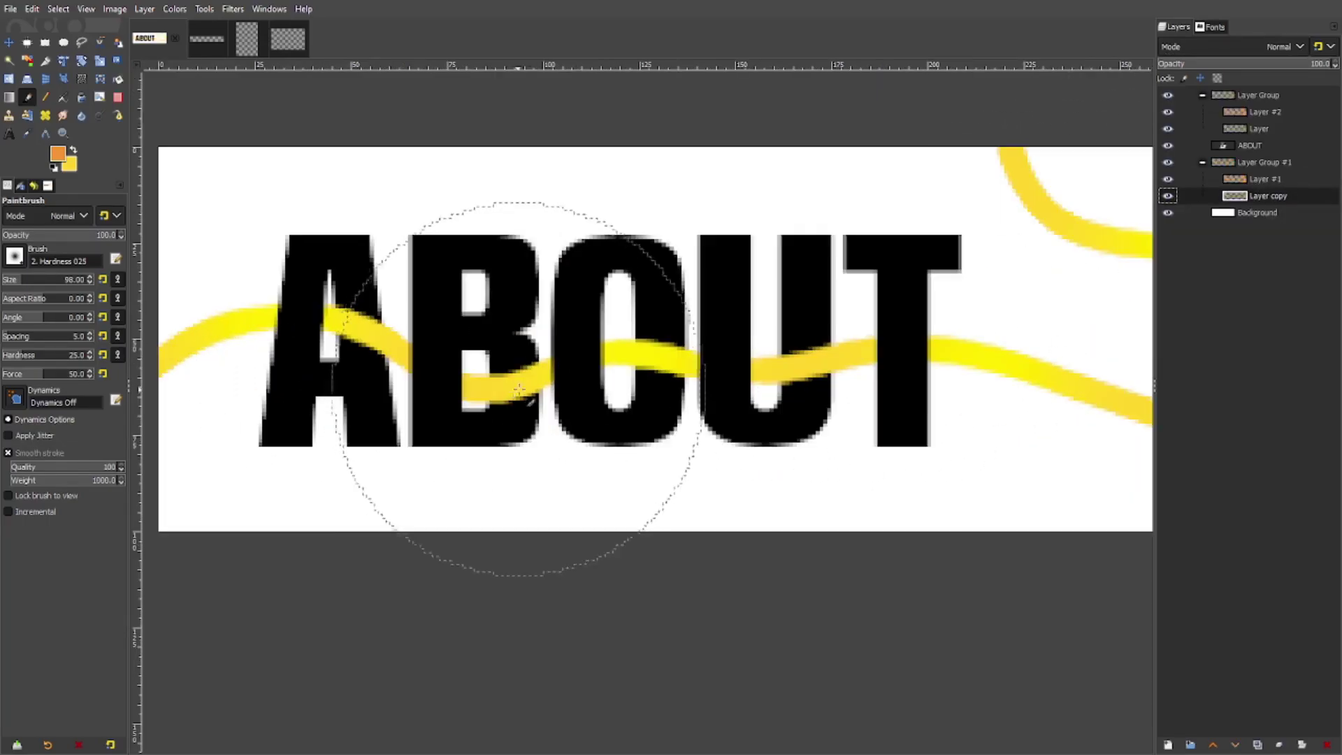
scroll(455, 359, "up", 1, "ctrl")
scroll(853, 368, "down", 4, "ctrl")
scroll(686, 339, "up", 2, "ctrl")
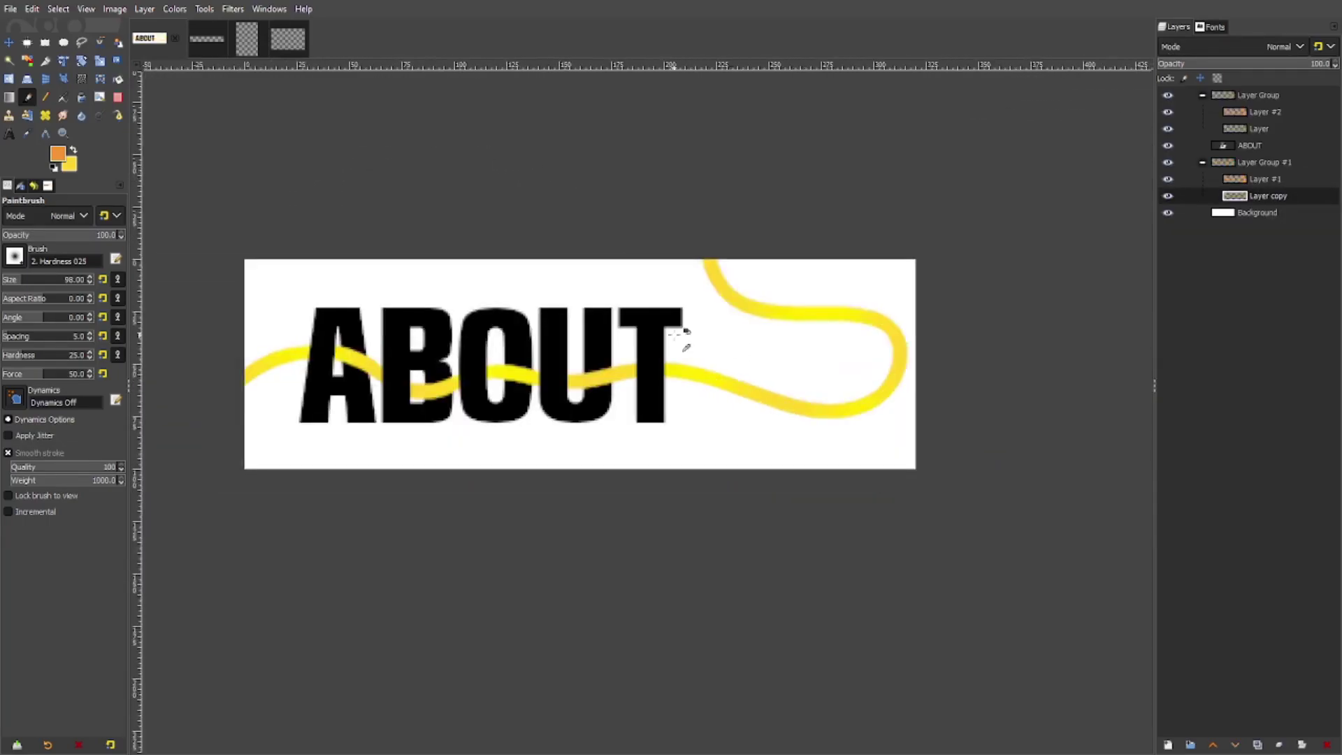
left_click(9, 43)
scroll(789, 377, "down", 2, "ctrl")
scroll(833, 305, "up", 5, "ctrl")
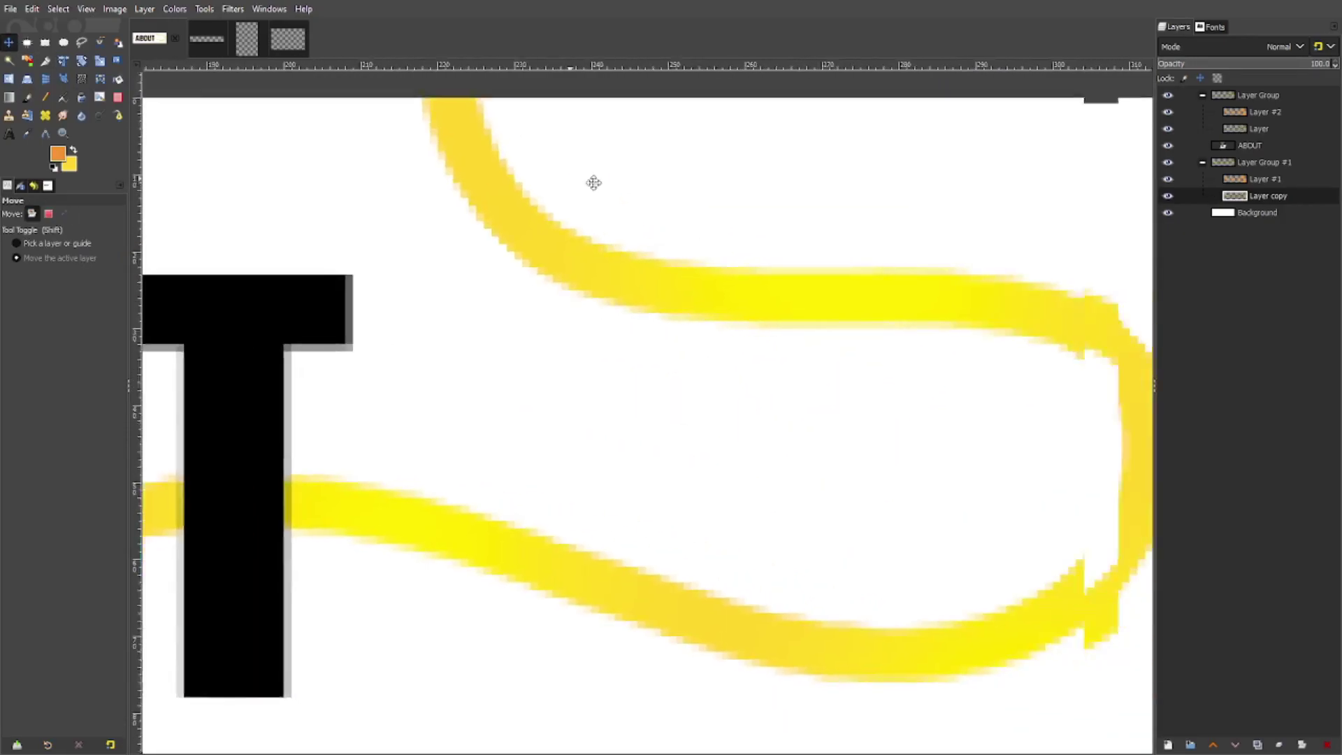
left_click_drag(593, 183, 534, 169)
left_click_drag(782, 255, 890, 176)
left_click_drag(579, 268, 999, 220)
left_click_drag(532, 282, 1017, 253)
left_click_drag(517, 274, 539, 244)
scroll(630, 288, "down", 4)
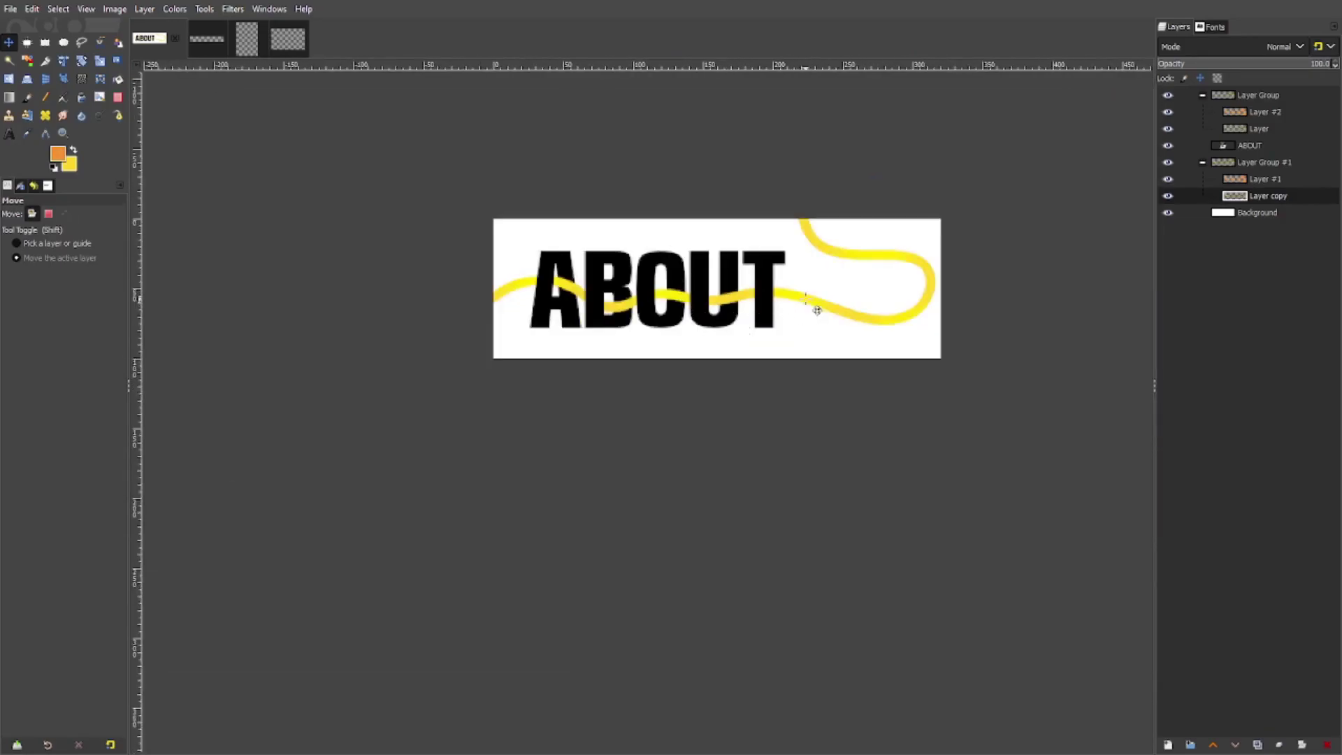
Recolour the line pieces in both layer groups in pink-red tones
left_click(204, 36)
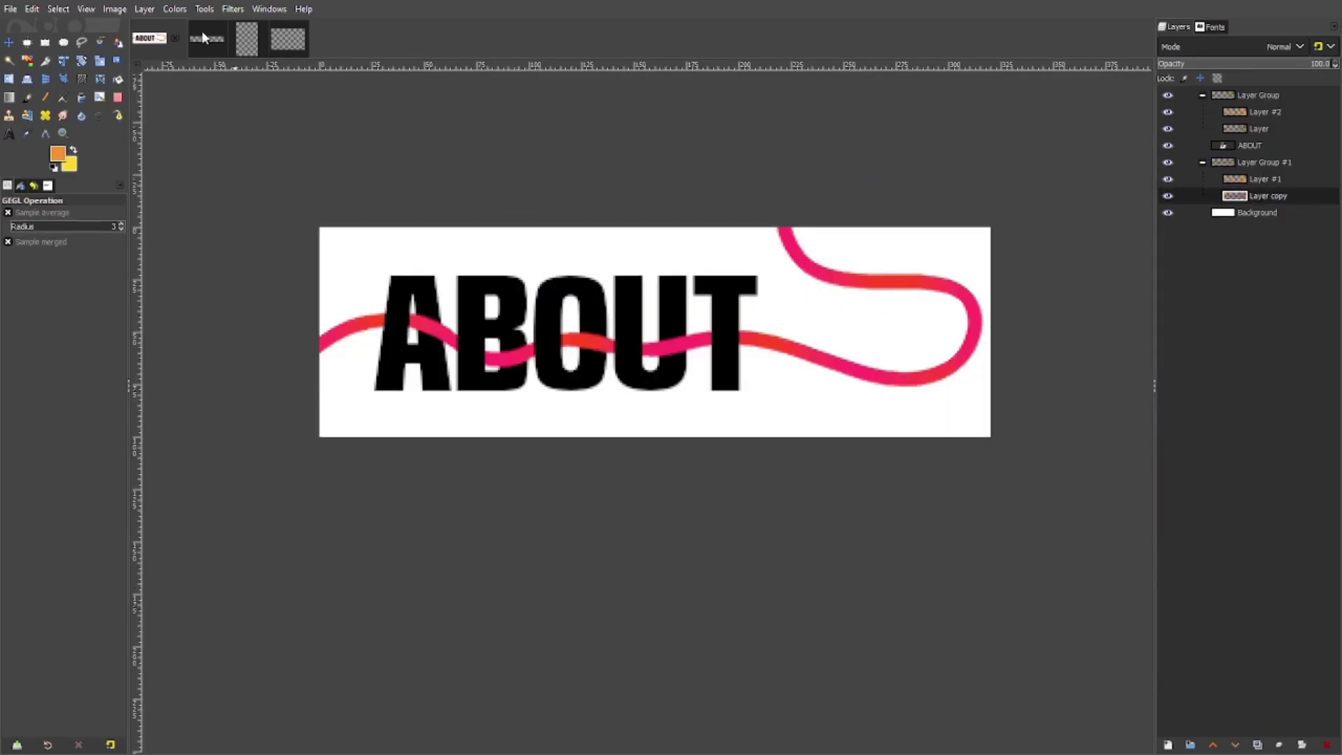
Make a rectangular selection of 188 x 100 px from the banner's upper-left corner over its full height
left_click(46, 43)
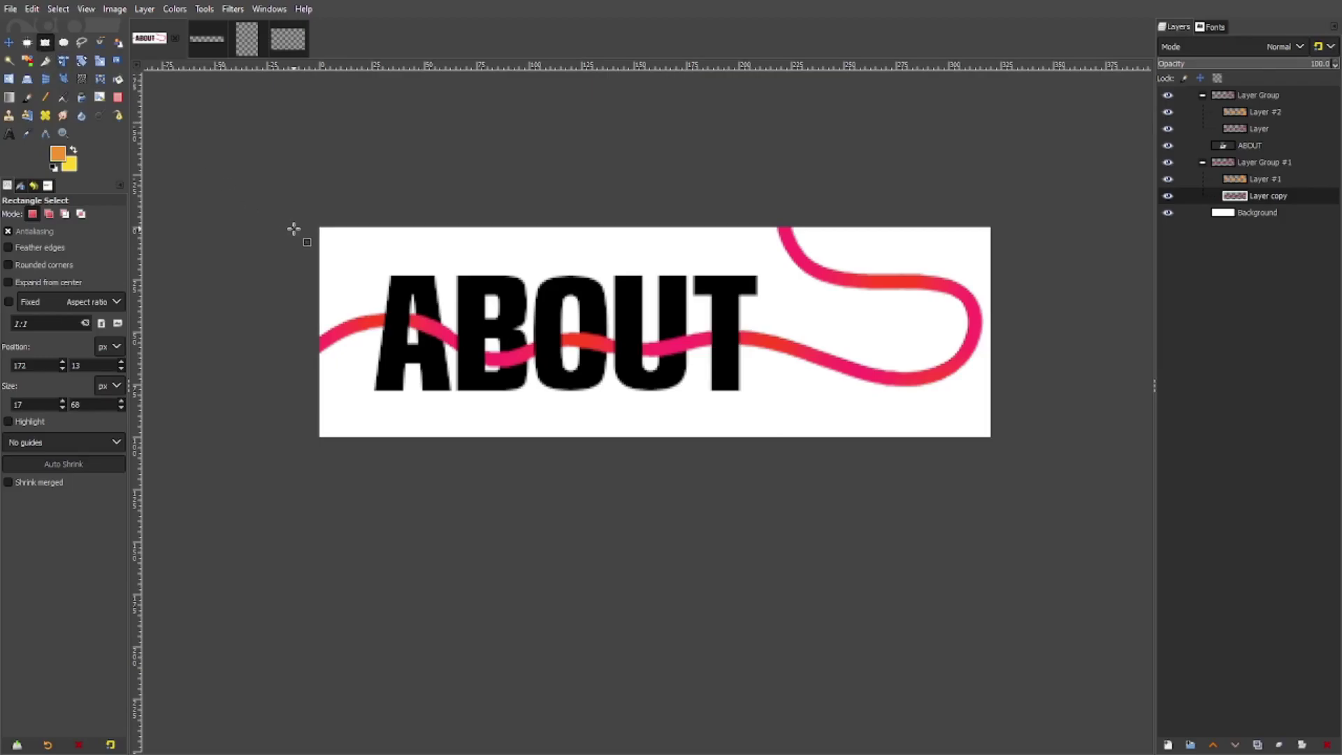
left_click_drag(319, 225, 495, 438)
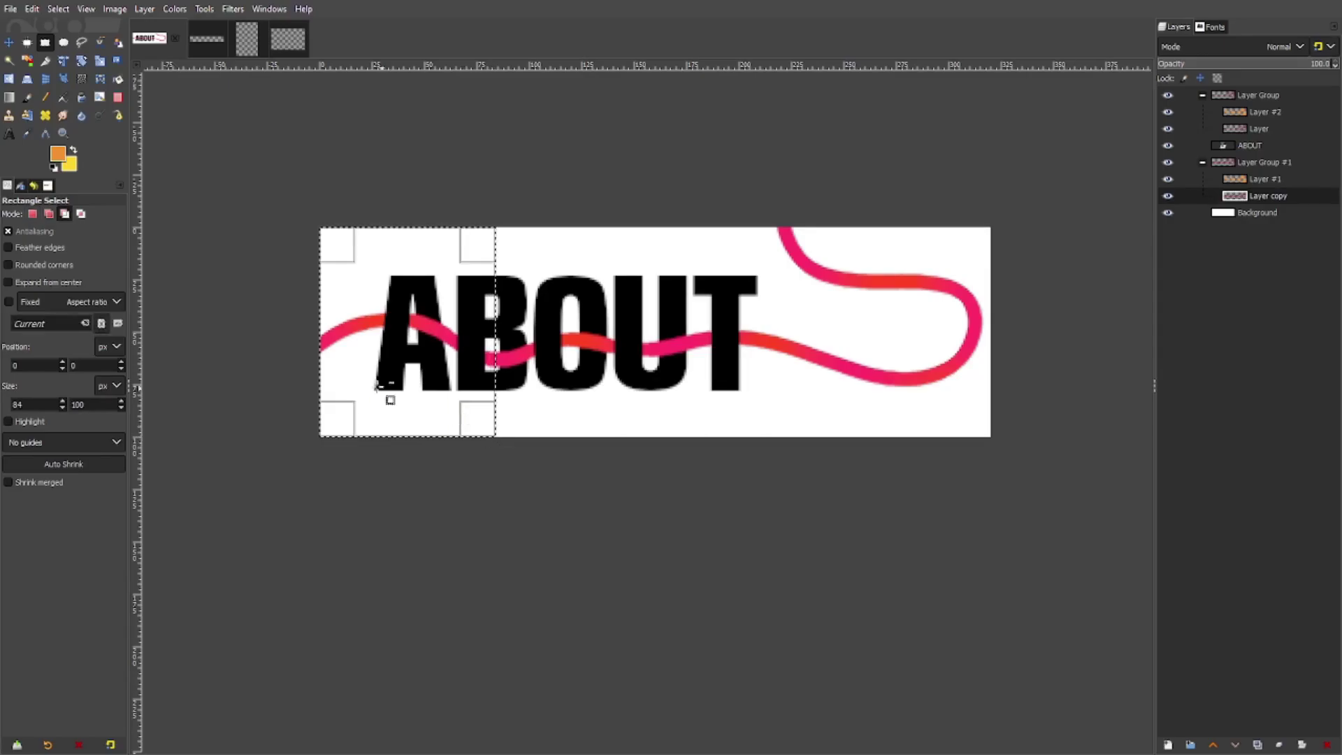
scroll(417, 403, "up", 2)
left_click_drag(655, 330, 1055, 330)
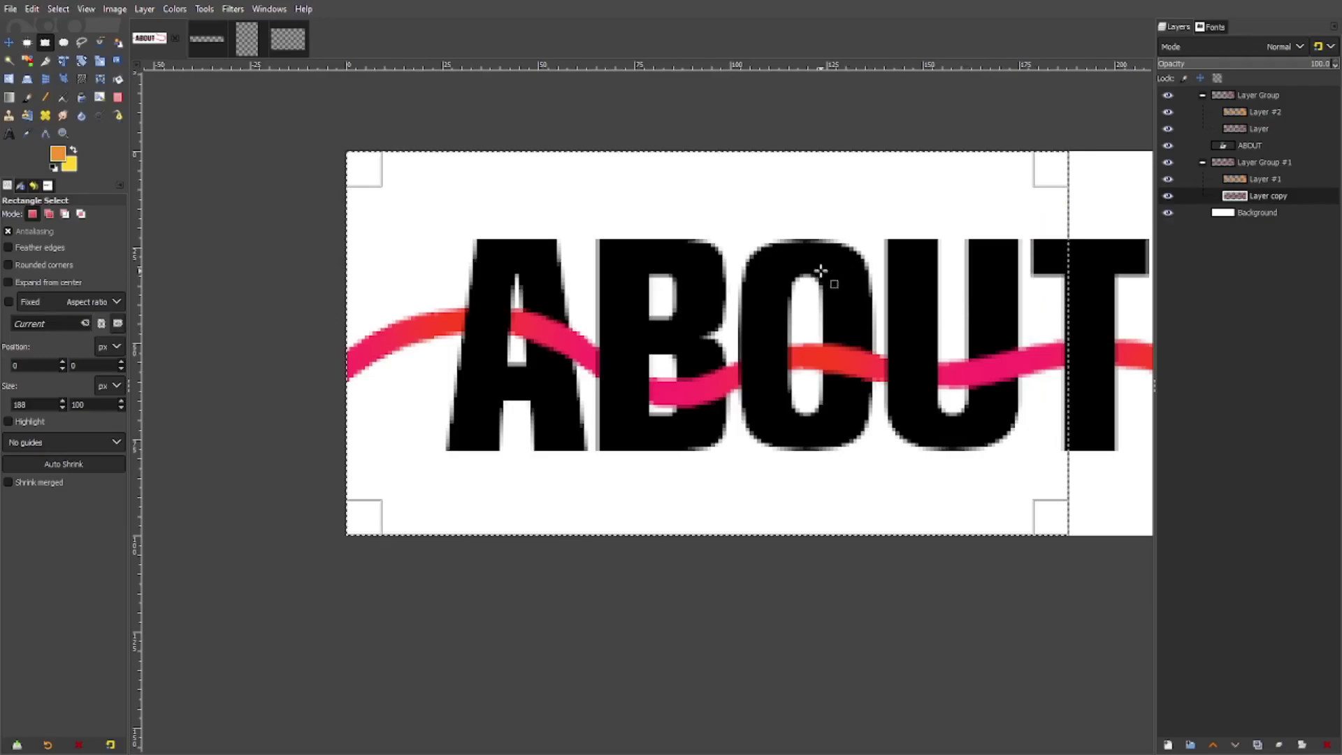
Round the selection's corners with a radius of about 2029 and invert the selection
left_click(51, 267)
left_click_drag(38, 283, 68, 290)
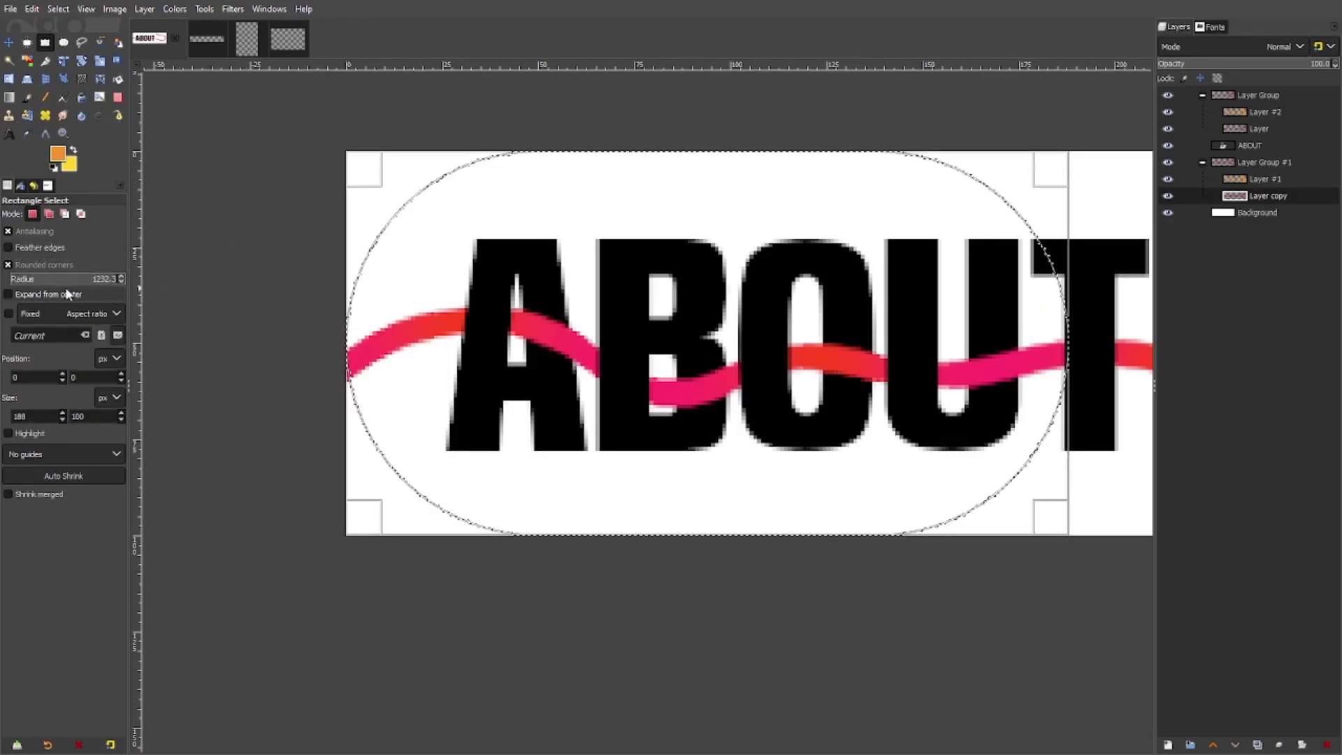
scroll(401, 212, "right", 3)
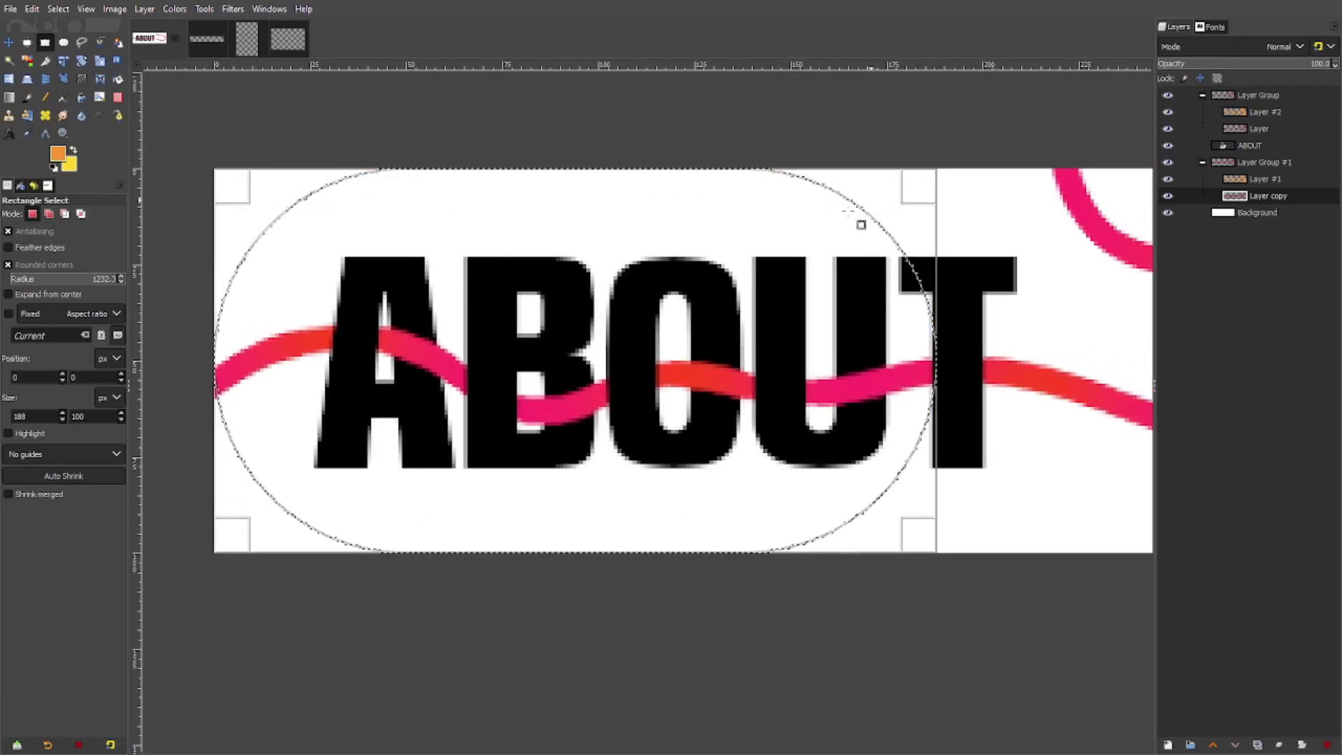
left_click(63, 281)
left_click_drag(92, 278, 303, 273)
scroll(545, 270, "left", 3)
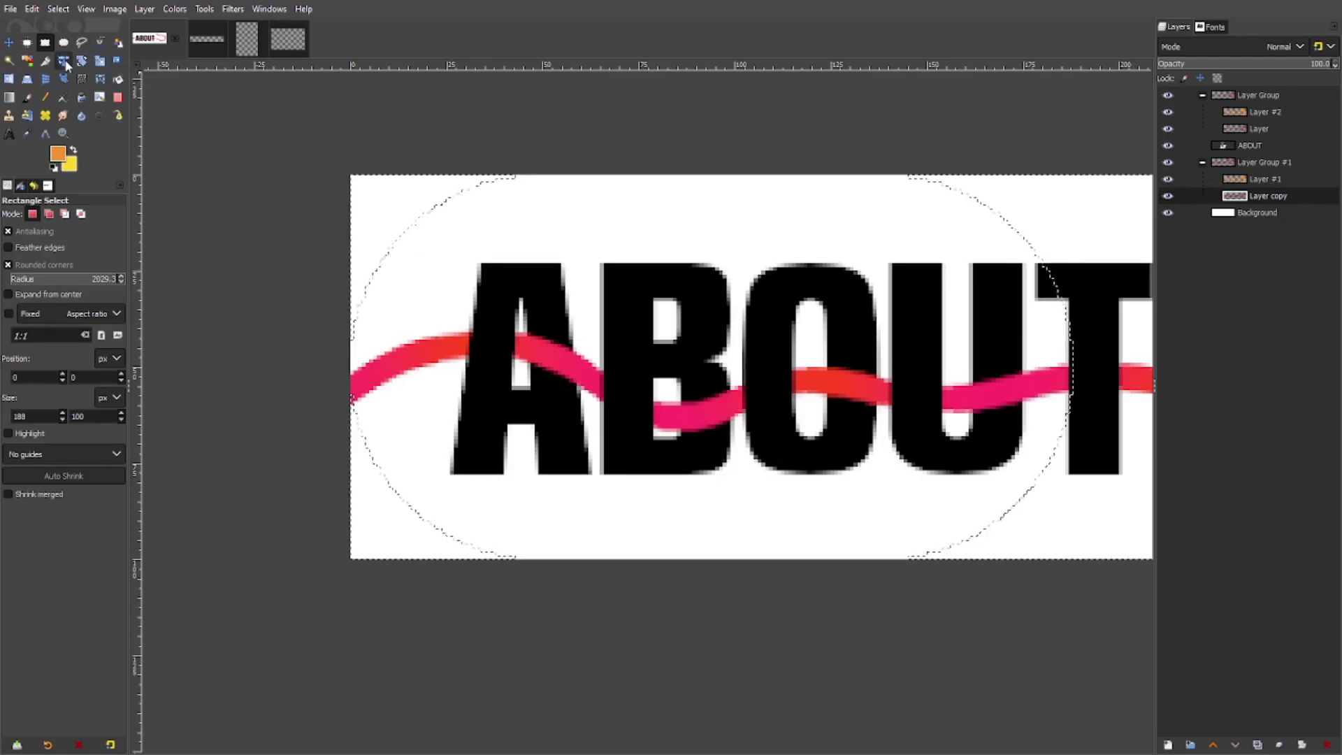
Erase the white background's two left corners outside the rounded shape with the Hardness 100 brush at size 87
left_click(116, 104)
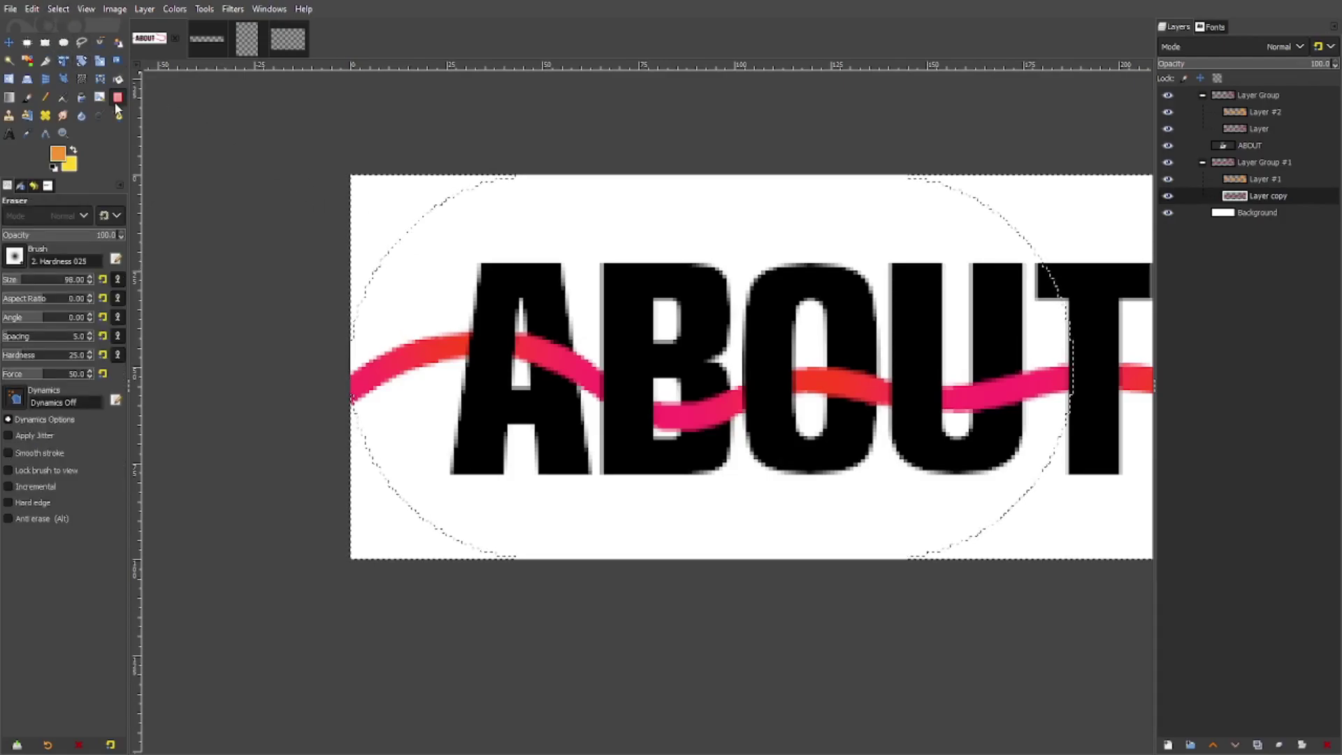
left_click(20, 258)
left_click(46, 297)
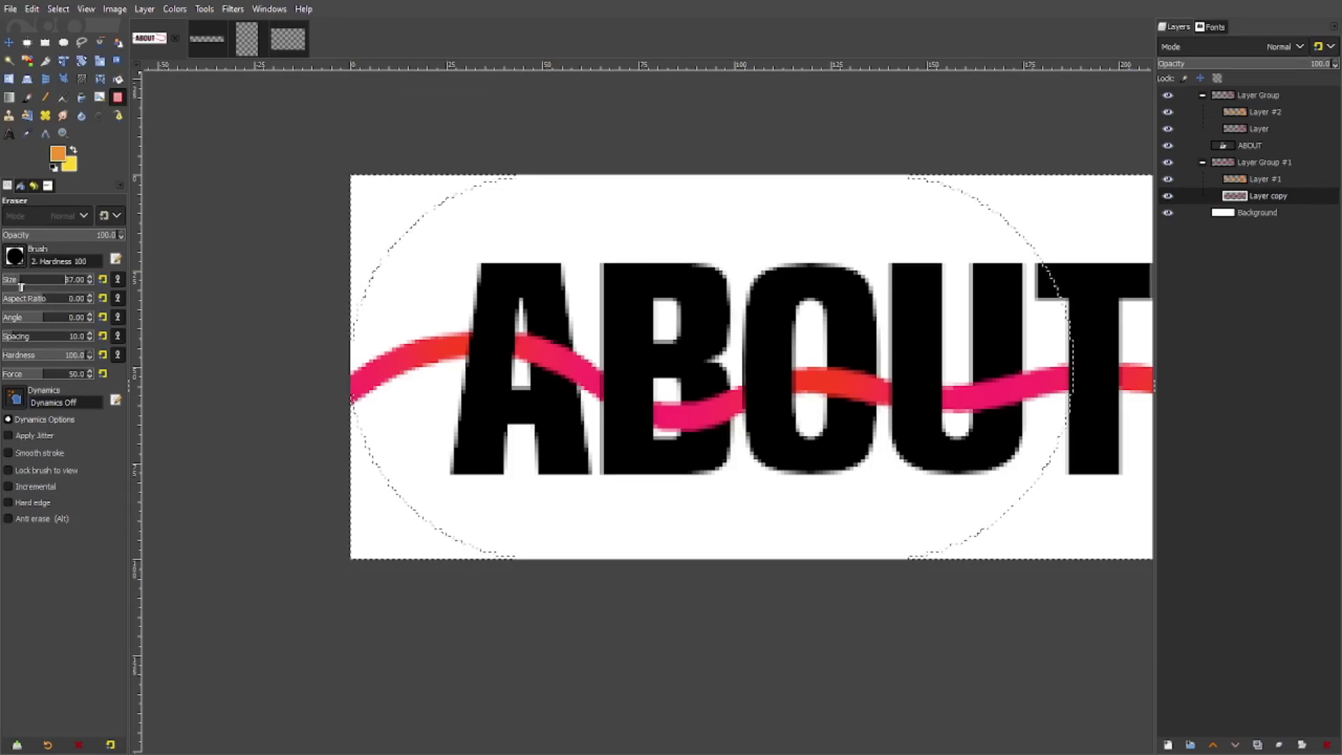
left_click(1269, 212)
mouse_move(370, 183)
left_mouse_down()
mouse_move(364, 292)
mouse_move(489, 515)
left_mouse_up()
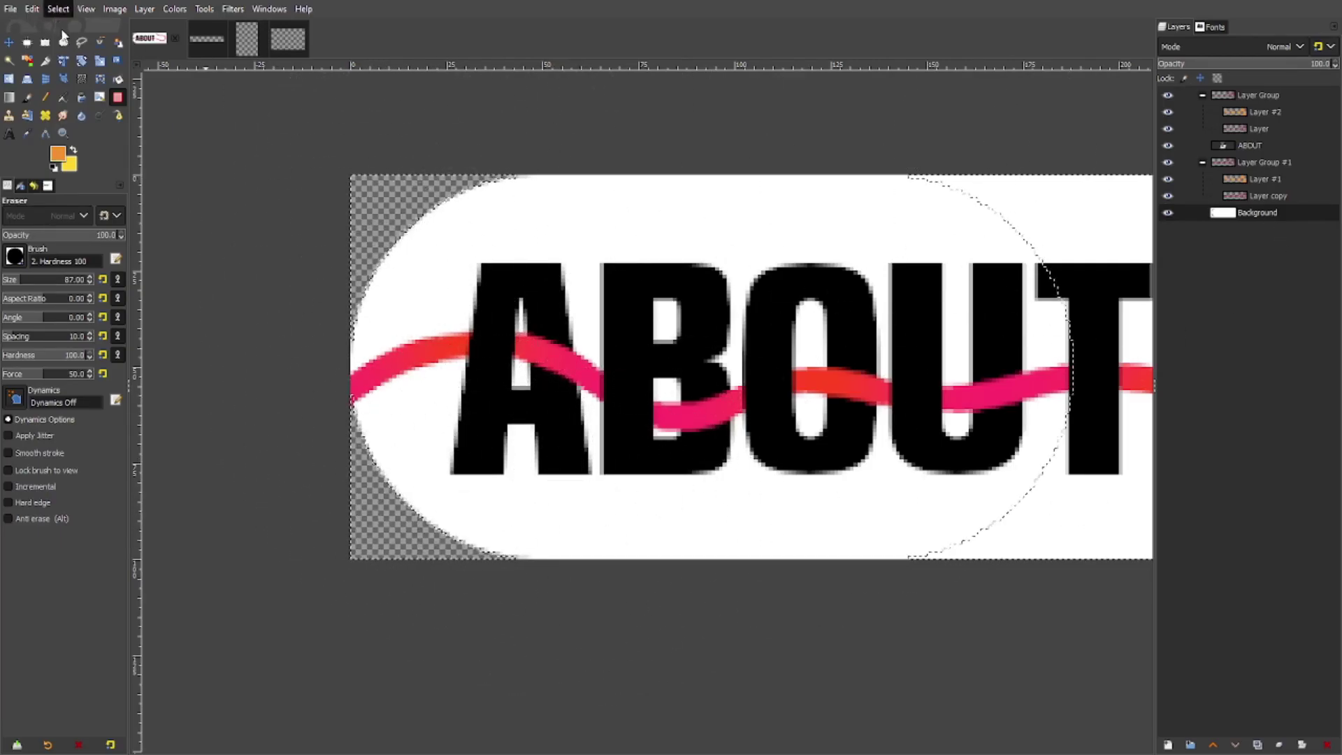
Delete the extra empty layer above the upper layer group
scroll(484, 306, "down", 5)
scroll(633, 323, "up", 2)
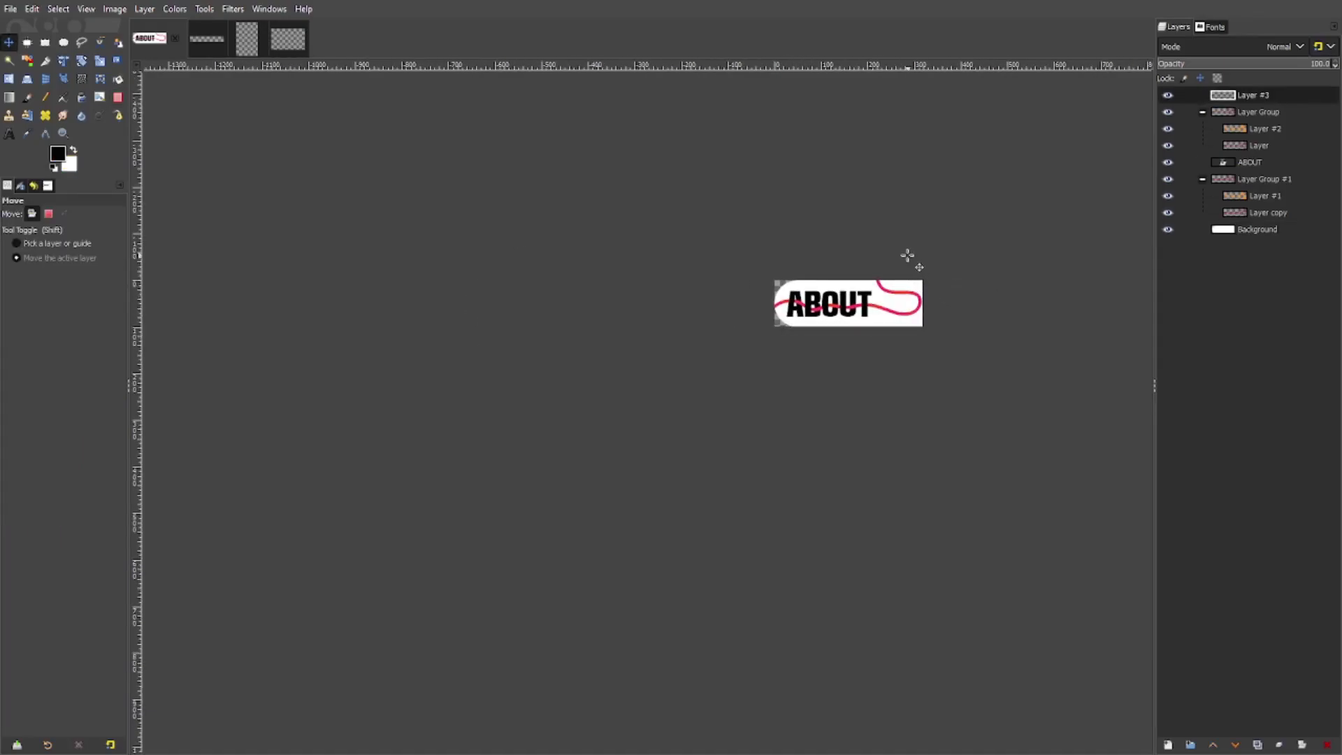
left_click(1303, 742)
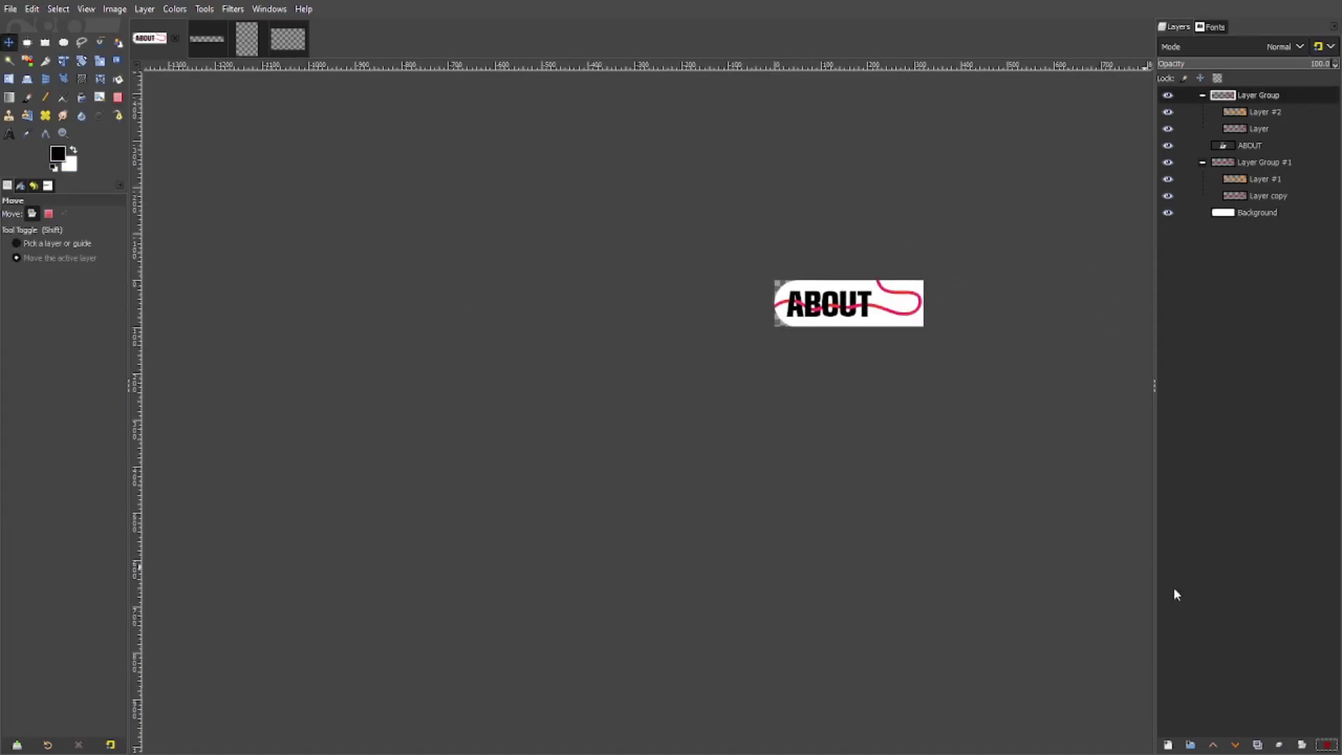
left_click_drag(798, 259, 644, 267)
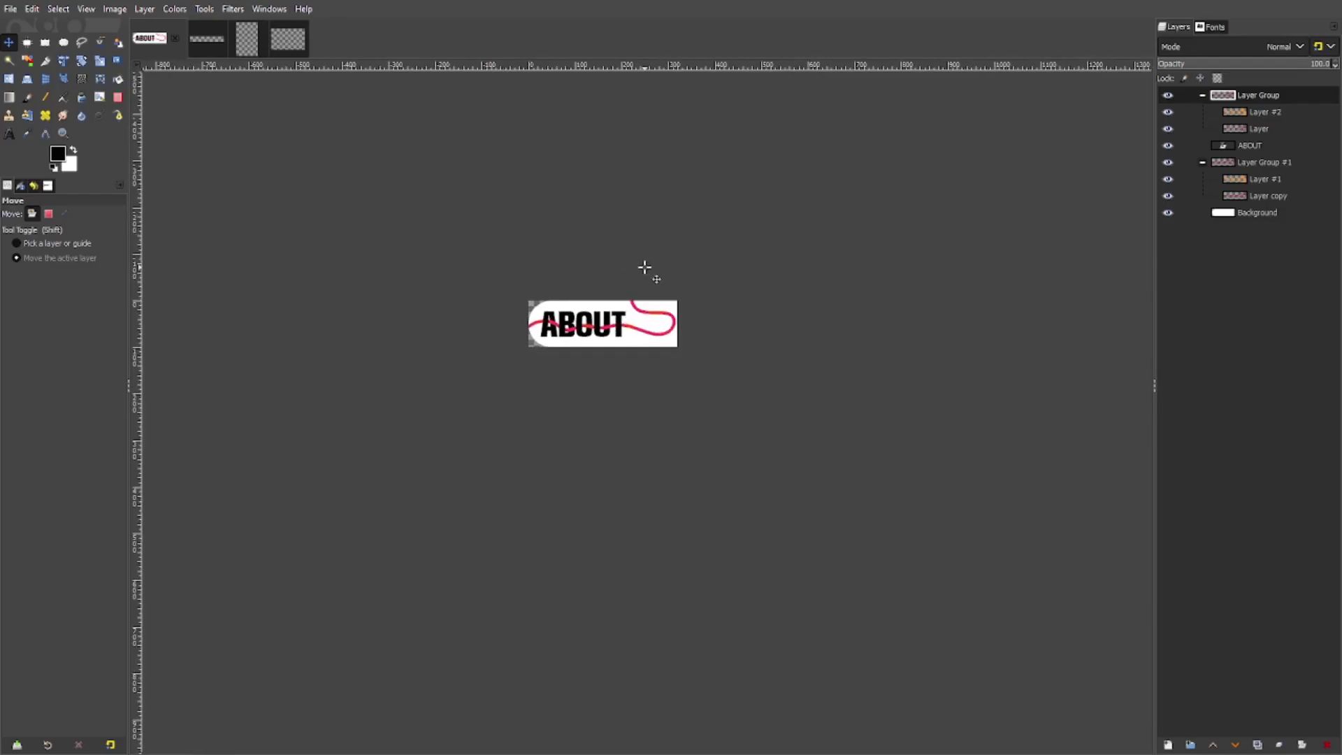
scroll(650, 280, "up", 4)
Switch to the transparent 320 x 50 px panel image and add the text ABOUT ME in Anybody Ultra-Bold at 62 px
left_click(207, 39)
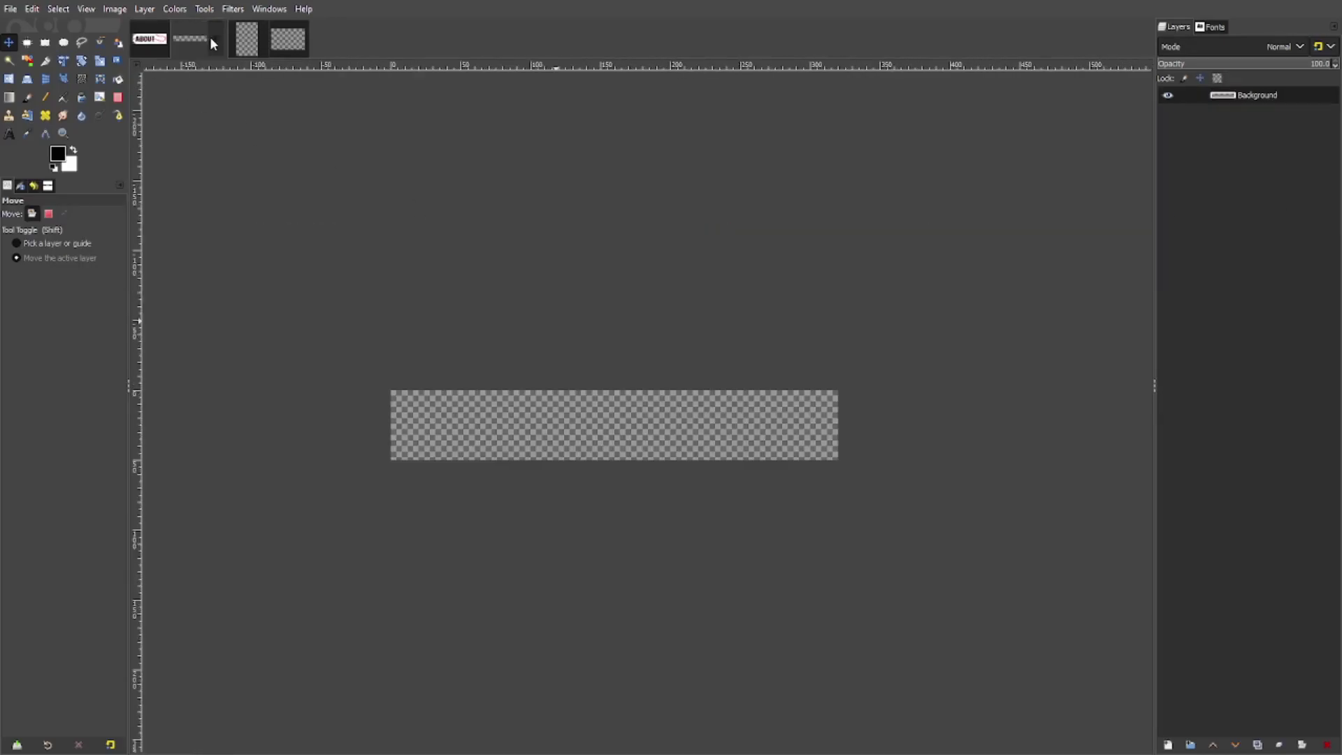
left_click(8, 133)
left_click_drag(443, 403, 767, 445)
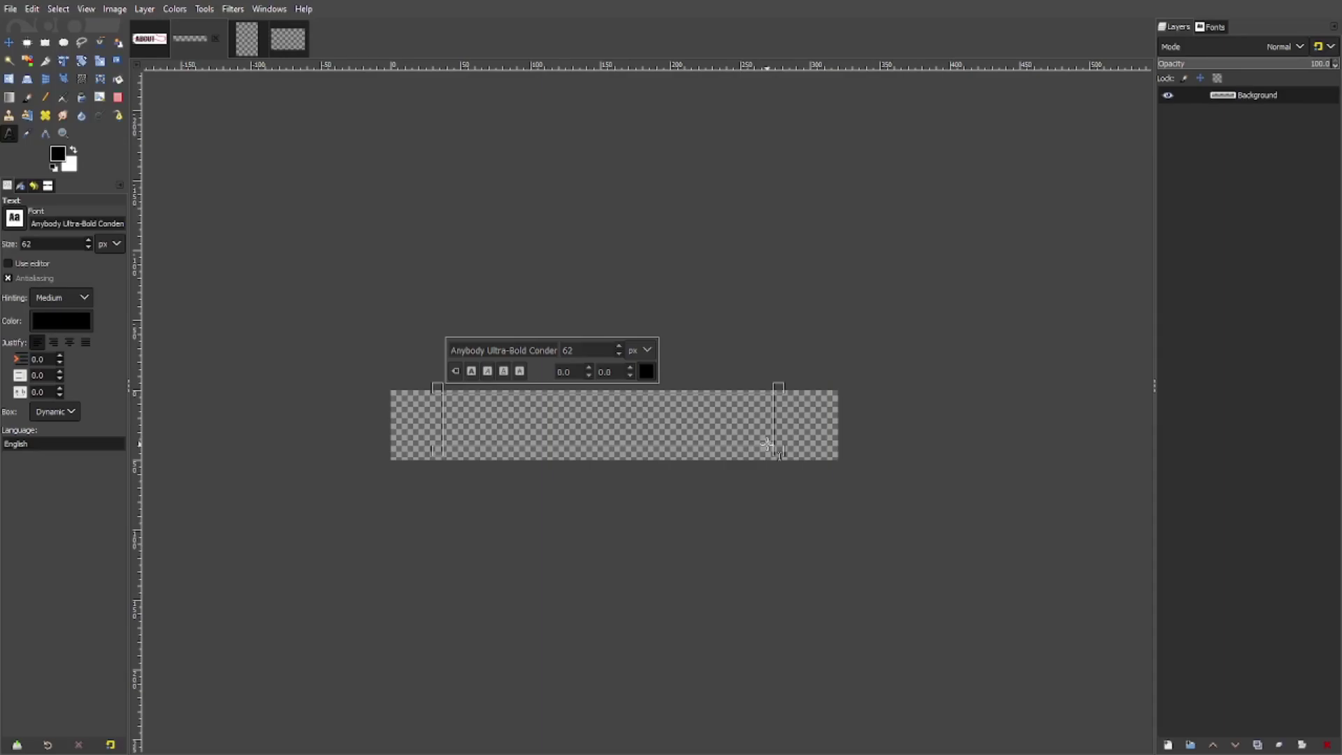
type("ABOUT ME")
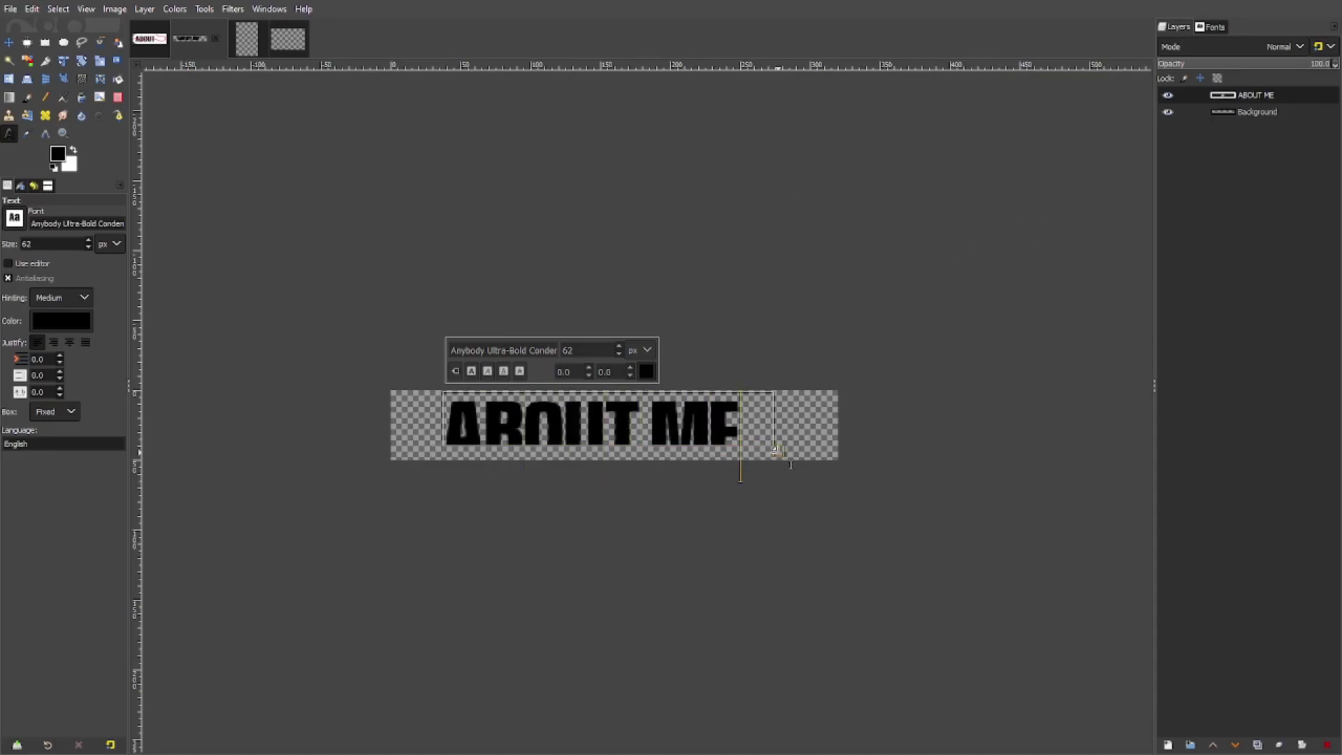
Replace the panel text with "About me" in the Ink Free font at 39 px
double_click(779, 451)
key("ctrl+a")
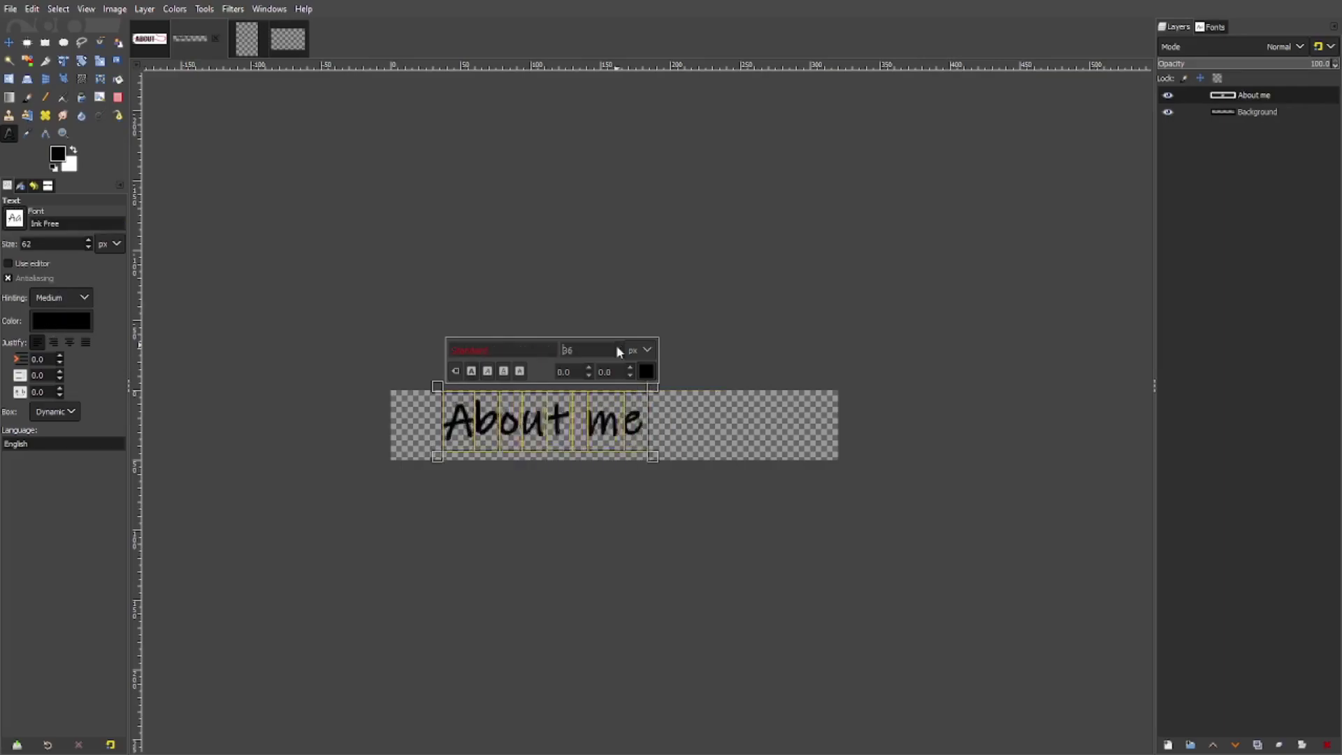
left_click(618, 347)
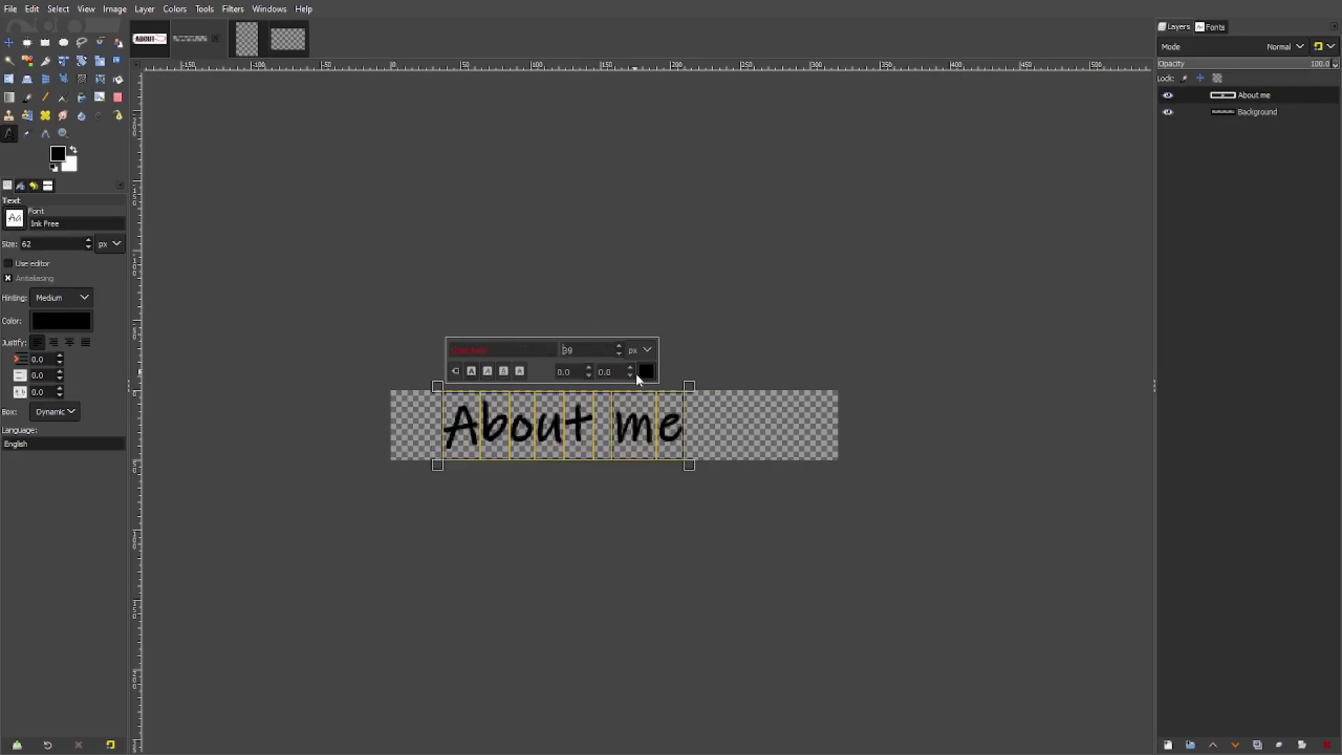
Make the About me text white and move it to the middle of the panel
key("ctrl+z")
left_click(9, 42)
left_click_drag(598, 399, 643, 398)
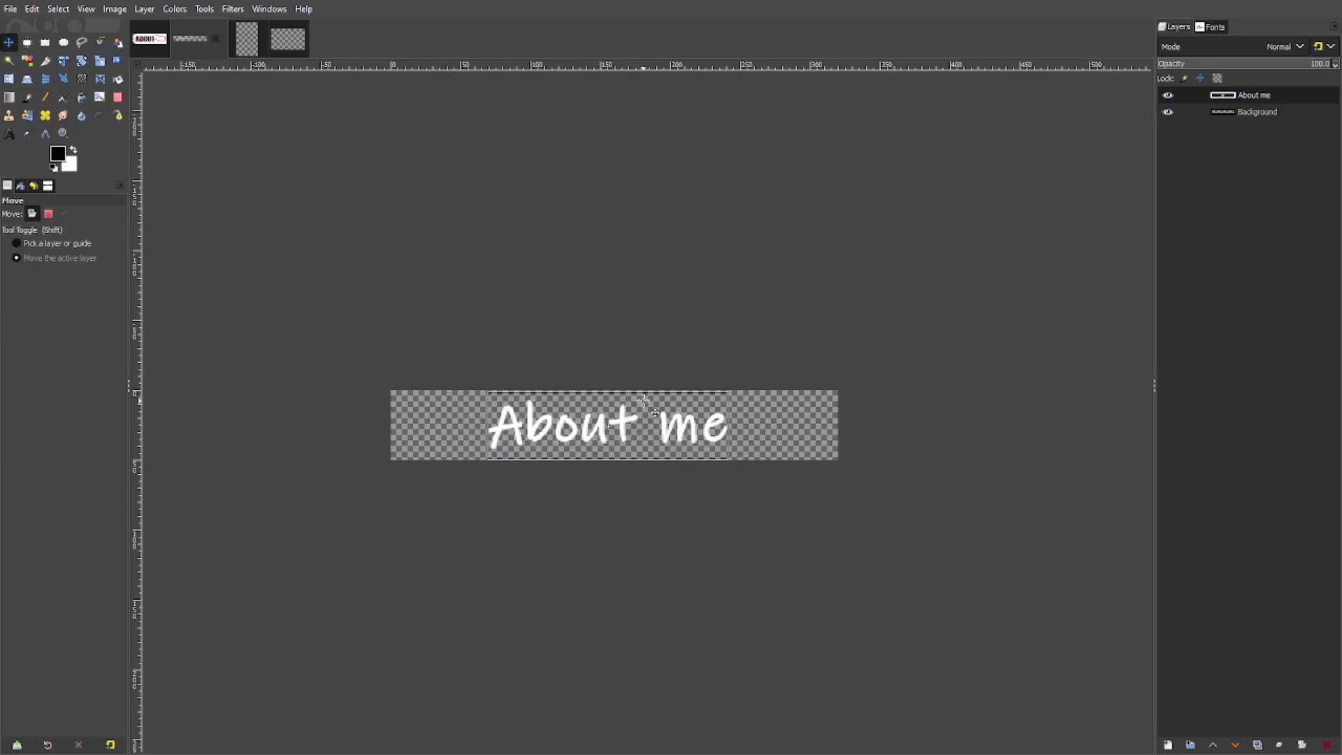
Add a transparent layer above the About me text and set the Hardness 100 paintbrush to white, size 2
left_click(27, 97)
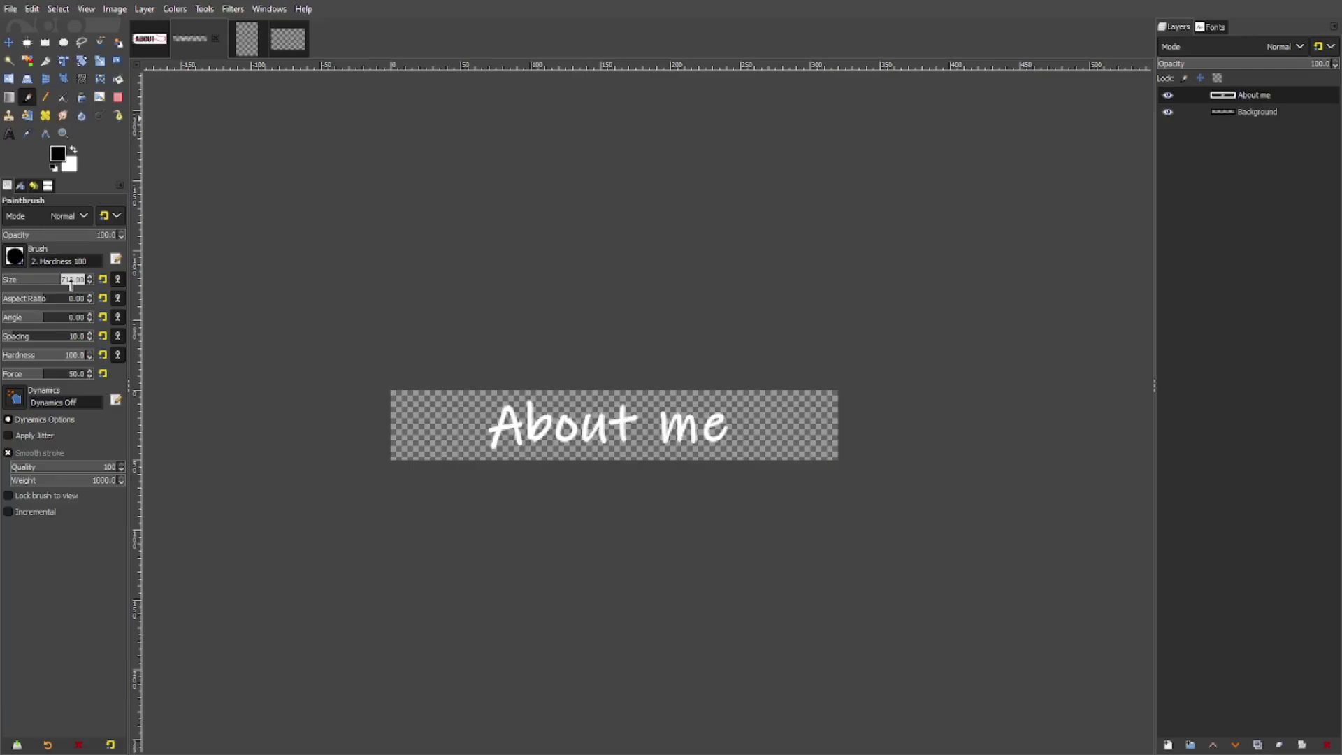
type("4")
key("Return")
scroll(443, 399, "up", 5)
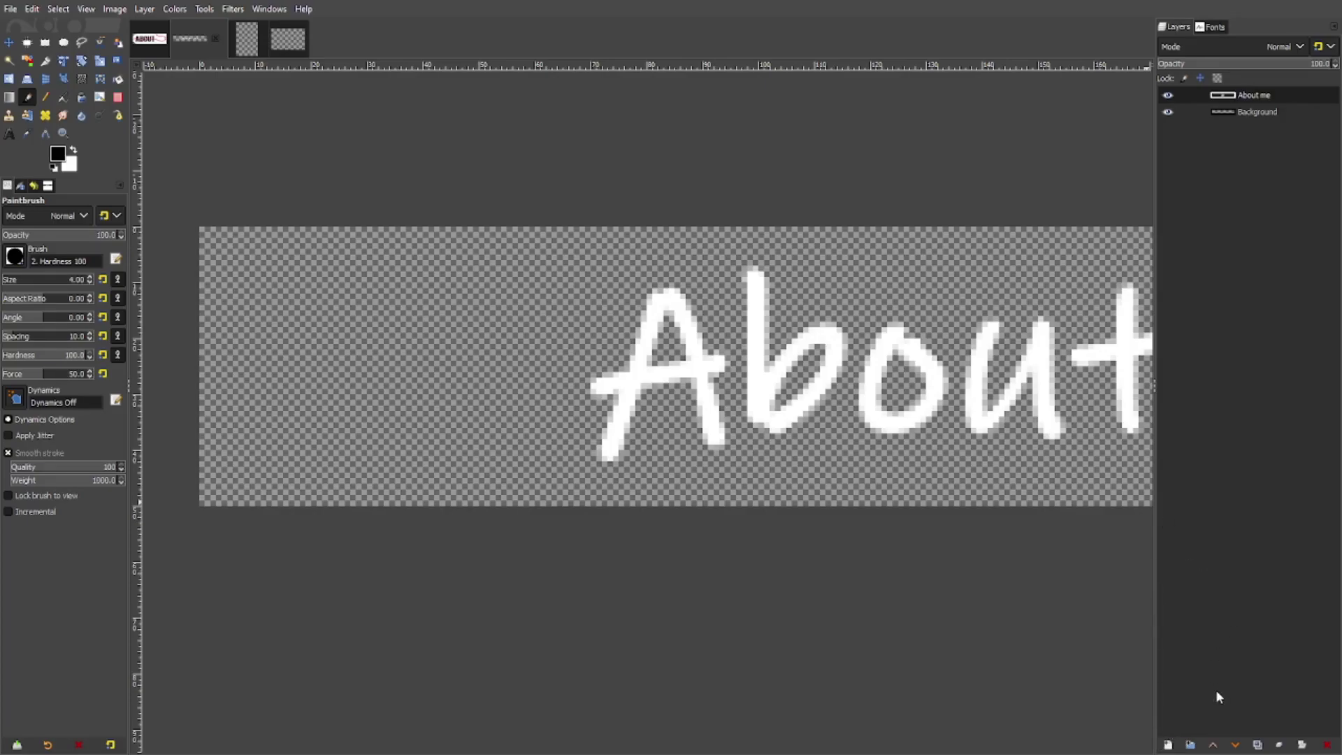
left_click(90, 282)
left_click(90, 282)
left_click_drag(574, 315, 529, 273)
key("ctrl+z")
left_click(72, 151)
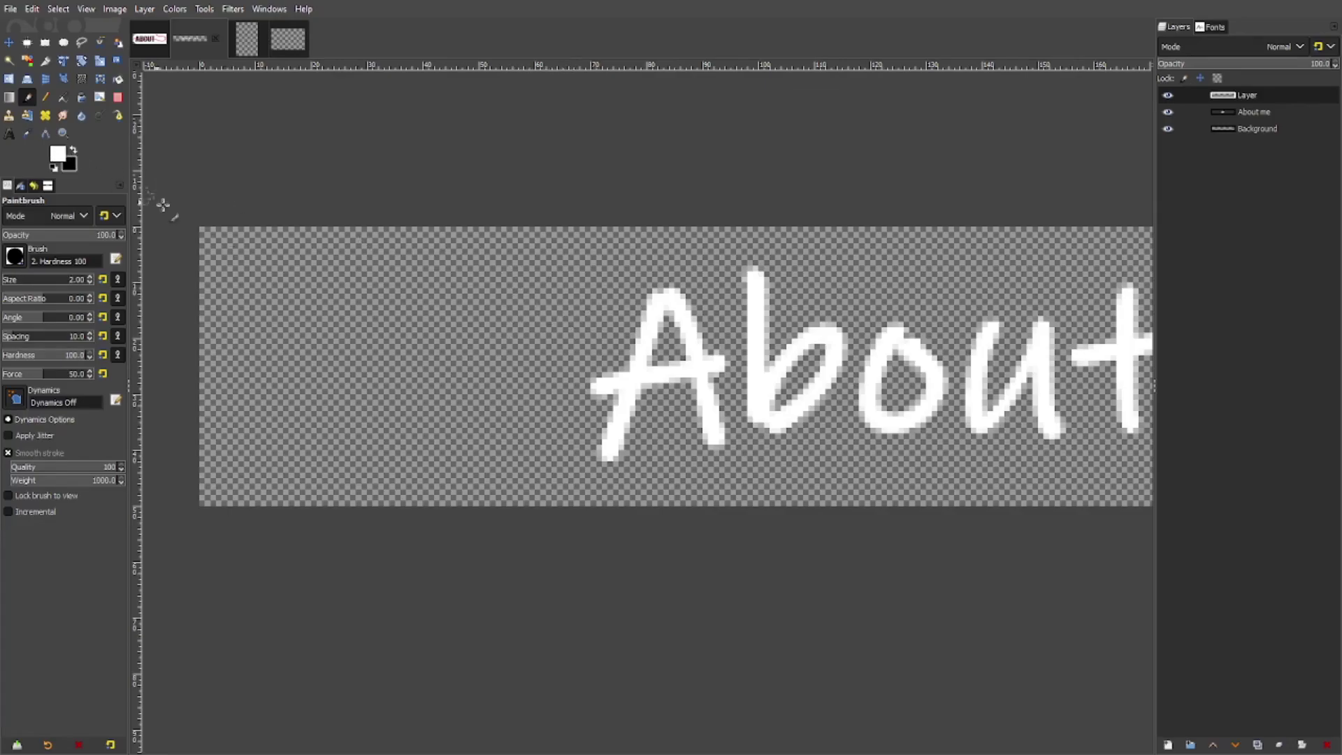
Try to draw a fan of white petal-shaped loops beside the A, then undo the strokes
mouse_move(570, 343)
left_mouse_down()
mouse_move(545, 280)
mouse_move(500, 259)
mouse_move(470, 276)
mouse_move(498, 317)
mouse_move(573, 345)
mouse_move(465, 302)
mouse_move(418, 313)
mouse_move(429, 342)
mouse_move(535, 350)
left_mouse_up()
key("ctrl+z")
mouse_move(481, 300)
left_mouse_down()
mouse_move(443, 306)
mouse_move(470, 351)
mouse_move(540, 352)
mouse_move(512, 339)
mouse_move(406, 373)
mouse_move(472, 392)
mouse_move(523, 359)
mouse_move(479, 398)
mouse_move(519, 384)
left_mouse_up()
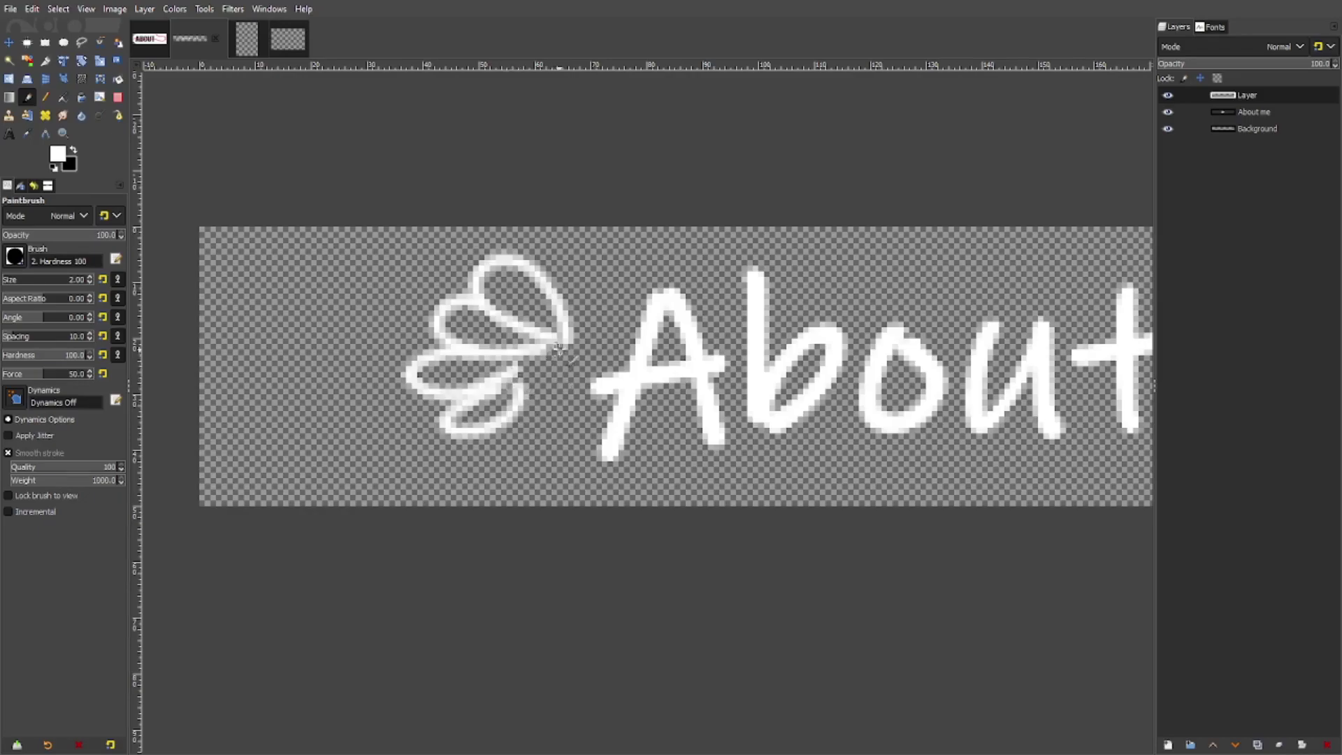
key("ctrl+z")
key("ctrl+z")
key("ctrl+z")
key("ctrl+z")
Draw a thin white wavy line about 60 px wide from beside the A toward the panel's left edge
mouse_move(566, 344)
left_mouse_down()
mouse_move(537, 366)
mouse_move(482, 369)
mouse_move(420, 341)
mouse_move(358, 336)
mouse_move(258, 373)
left_mouse_up()
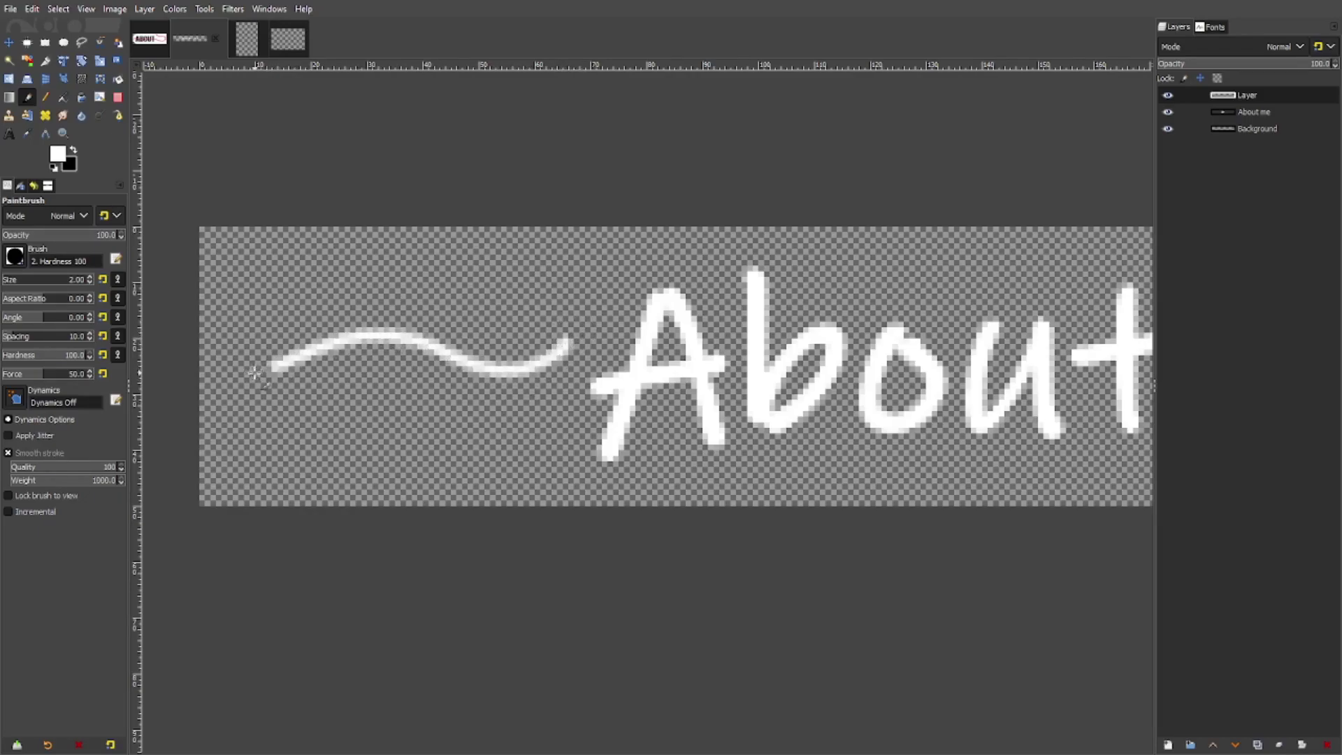
key("ctrl+z")
mouse_move(562, 344)
left_mouse_down()
mouse_move(260, 365)
mouse_move(227, 396)
left_mouse_up()
scroll(683, 382, "down", 3)
left_click_drag(1125, 372, 663, 382)
scroll(663, 382, "up", 2)
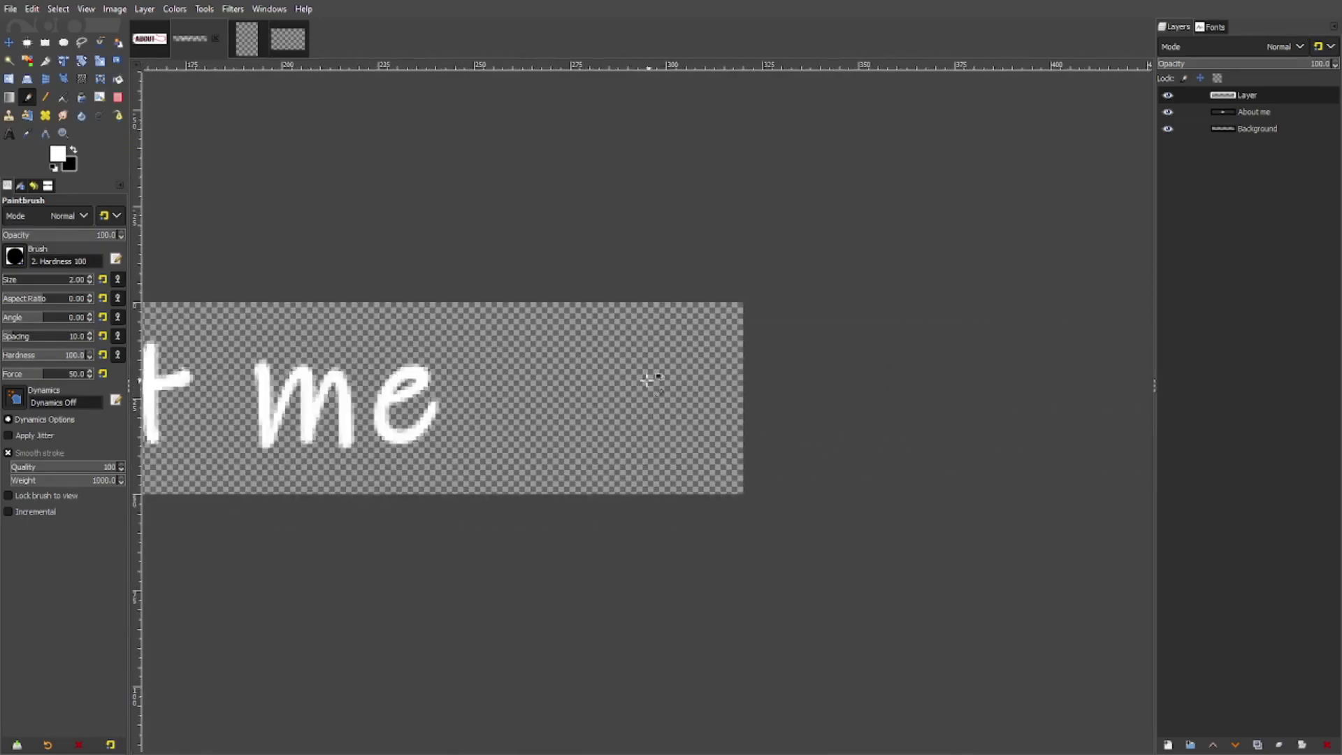
mouse_move(463, 389)
left_mouse_down()
mouse_move(532, 373)
mouse_move(614, 415)
mouse_move(690, 385)
left_mouse_up()
key("ctrl+z")
mouse_move(456, 368)
left_mouse_down()
mouse_move(492, 390)
mouse_move(557, 366)
left_mouse_up()
key("ctrl+z")
mouse_move(455, 375)
left_mouse_down()
mouse_move(551, 397)
mouse_move(641, 371)
mouse_move(724, 405)
left_mouse_up()
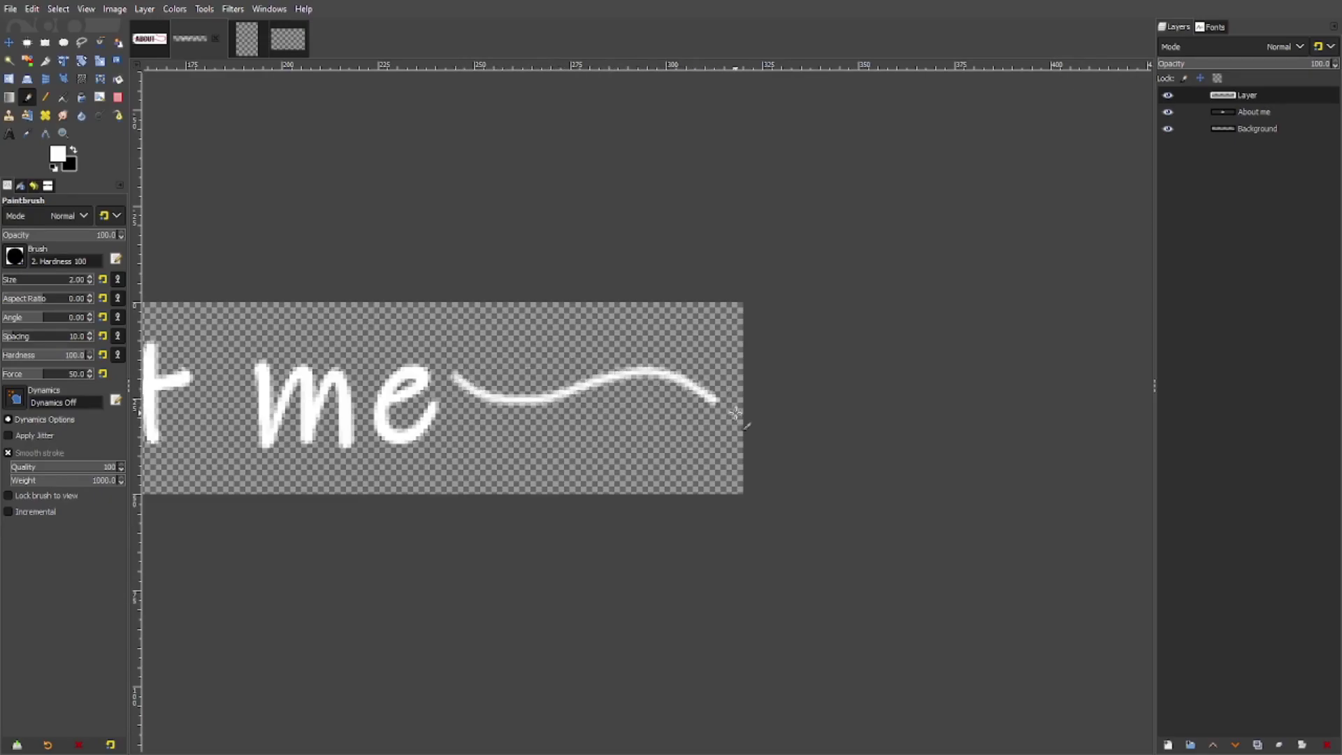
key("ctrl+z")
Draw a thin white wavy line about 65 px wide from beside the final e toward the panel's right edge
mouse_move(456, 369)
left_mouse_down()
mouse_move(507, 396)
mouse_move(657, 370)
mouse_move(717, 418)
left_mouse_up()
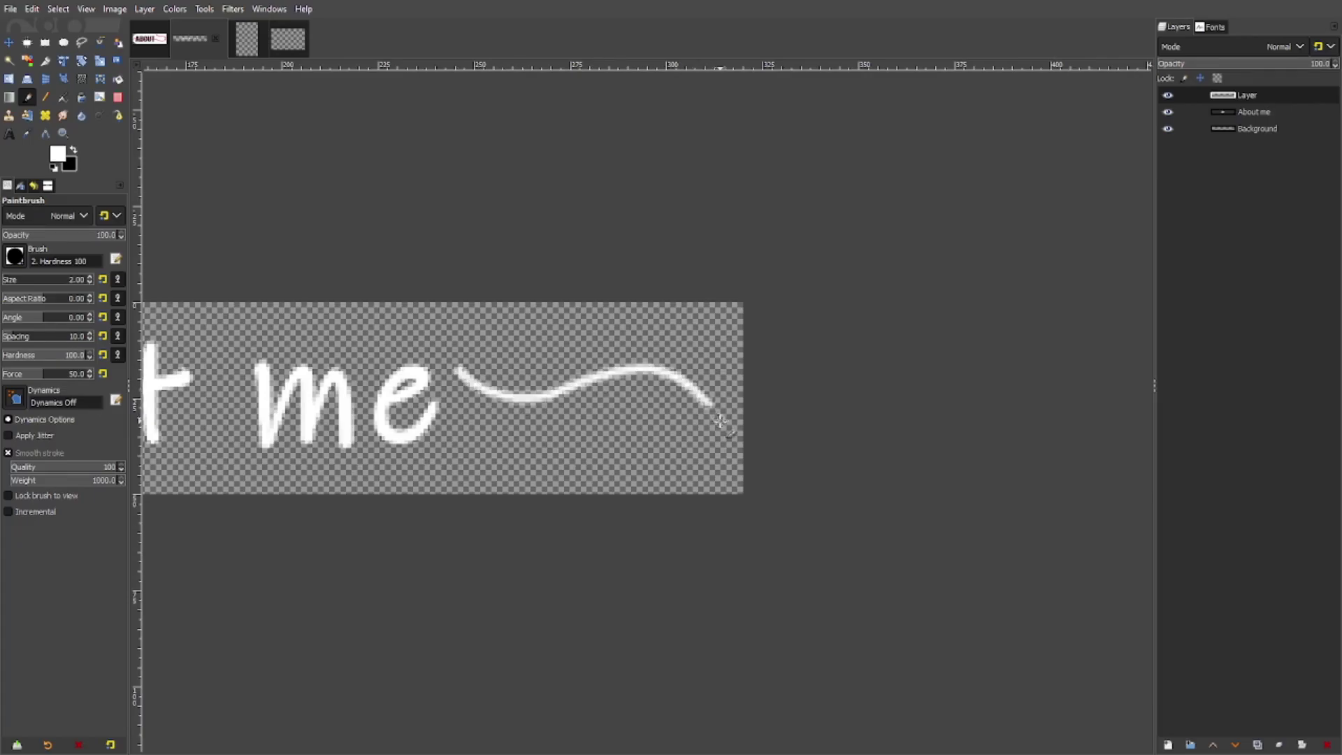
scroll(763, 431, "down", 4)
left_click_drag(577, 419, 638, 411)
scroll(638, 411, "up", 2)
left_click_drag(770, 397, 708, 390)
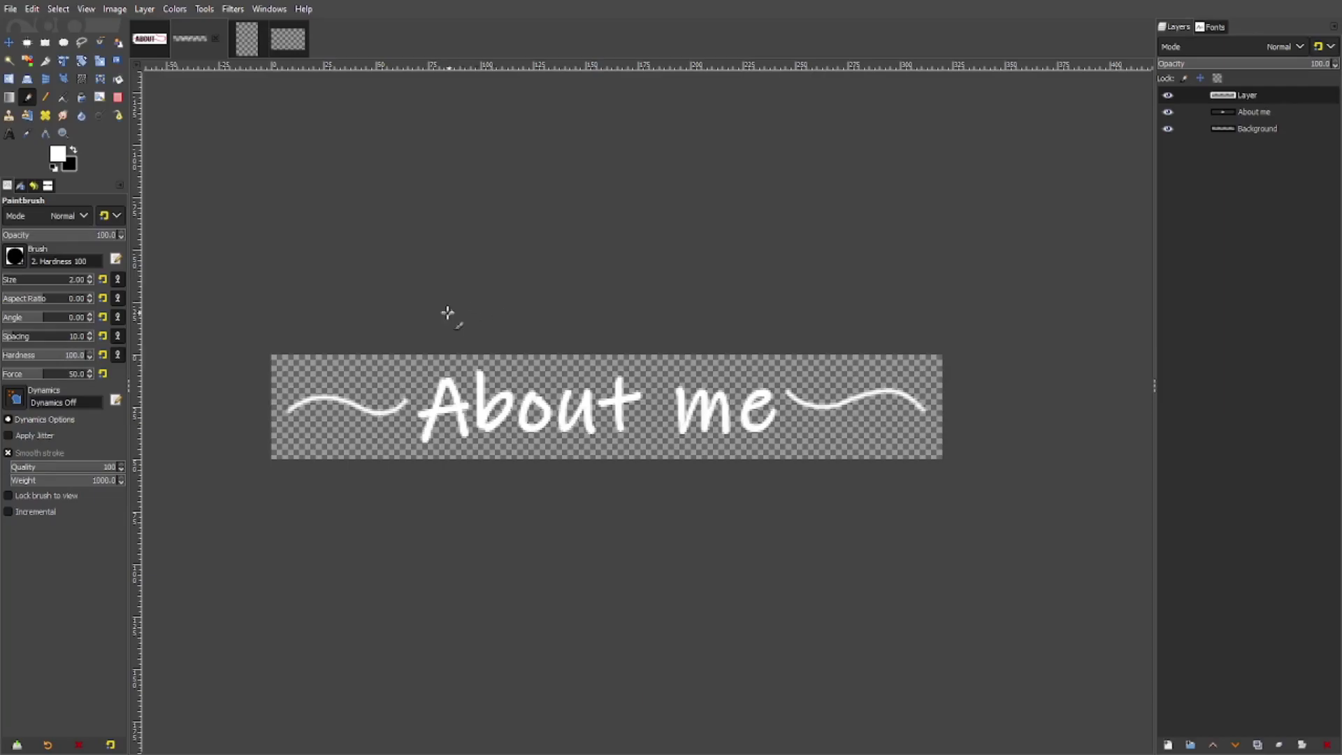
Draw white leaf-shaped loops along the wavy line beside the A
scroll(369, 381, "up", 4)
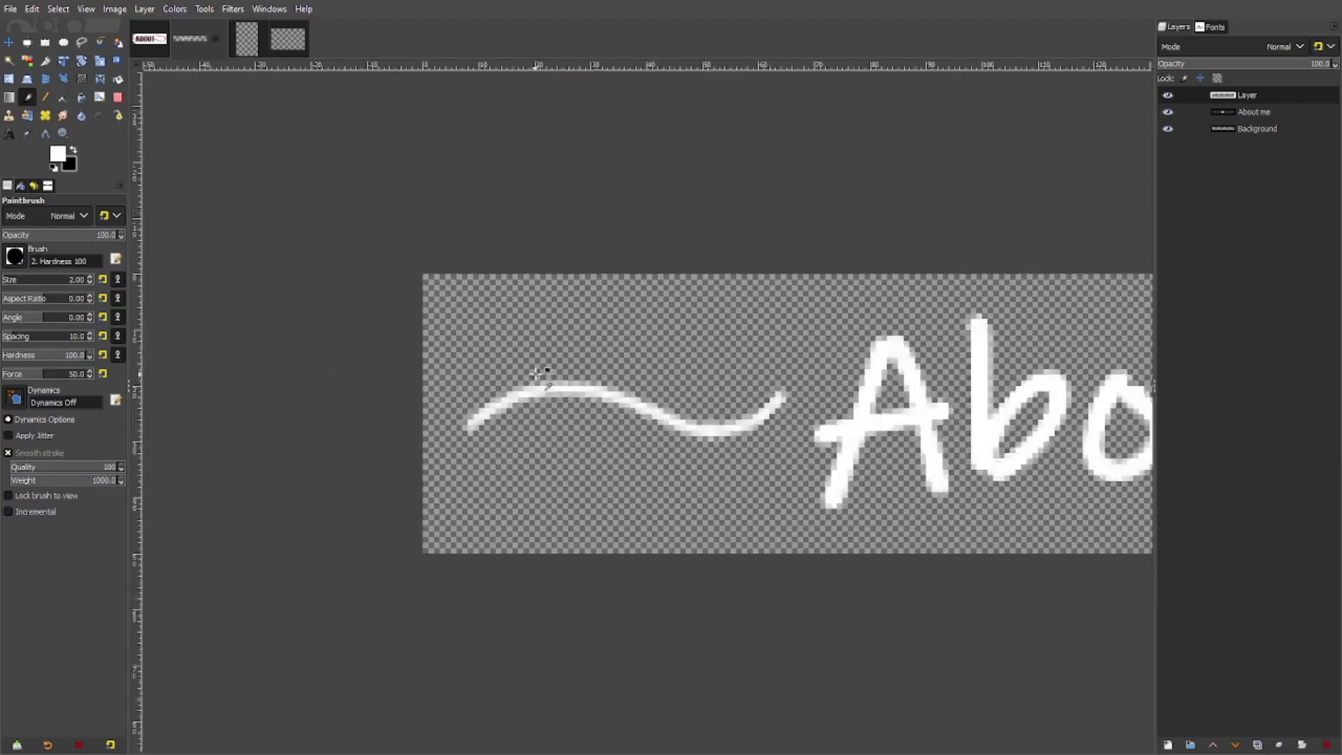
mouse_move(850, 412)
left_mouse_down()
mouse_move(789, 393)
mouse_move(759, 410)
mouse_move(809, 428)
mouse_move(854, 428)
mouse_move(713, 397)
mouse_move(705, 425)
mouse_move(734, 445)
mouse_move(697, 381)
mouse_move(643, 352)
mouse_move(648, 384)
mouse_move(679, 414)
mouse_move(628, 340)
mouse_move(593, 322)
mouse_move(599, 377)
mouse_move(651, 404)
mouse_move(521, 317)
mouse_move(520, 357)
mouse_move(575, 394)
mouse_move(510, 335)
mouse_move(450, 337)
mouse_move(492, 388)
mouse_move(529, 391)
mouse_move(418, 373)
mouse_move(431, 400)
mouse_move(500, 394)
mouse_move(399, 423)
mouse_move(470, 420)
left_mouse_up()
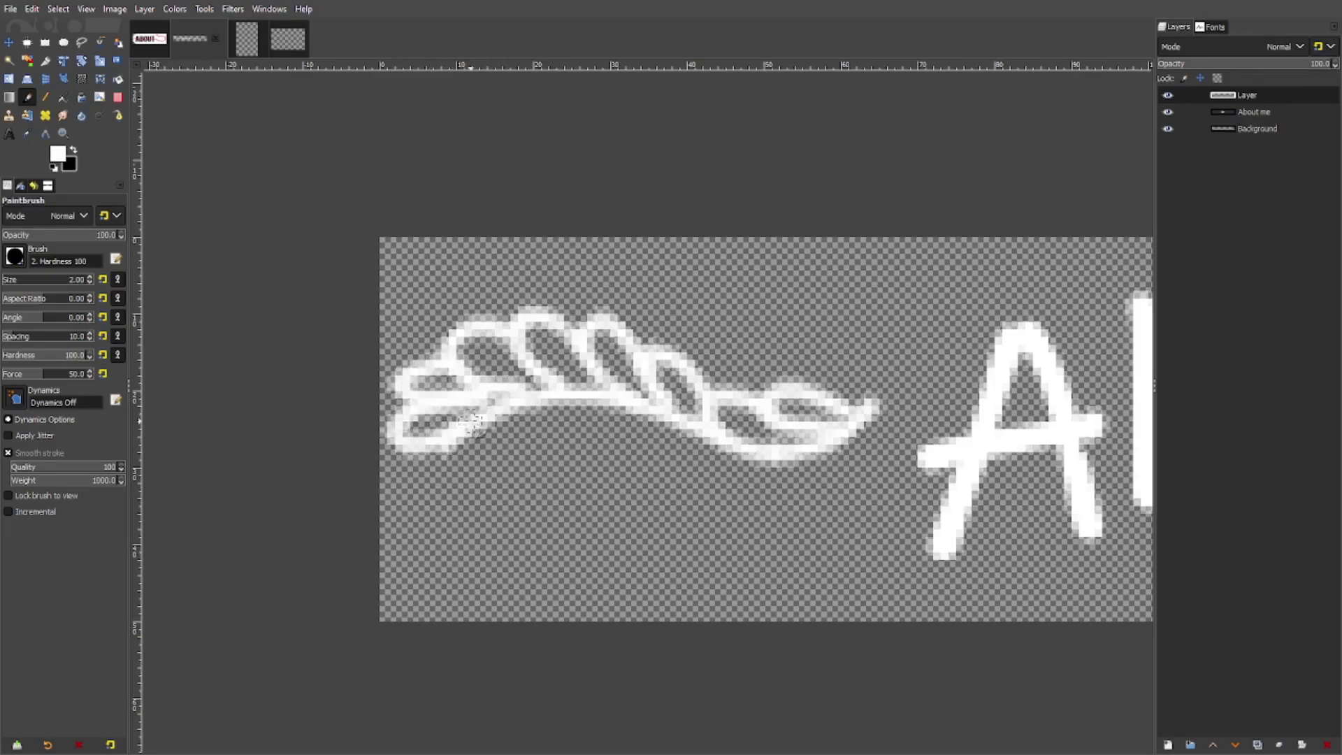
scroll(619, 431, "down", 4)
left_click_drag(836, 448, 543, 400)
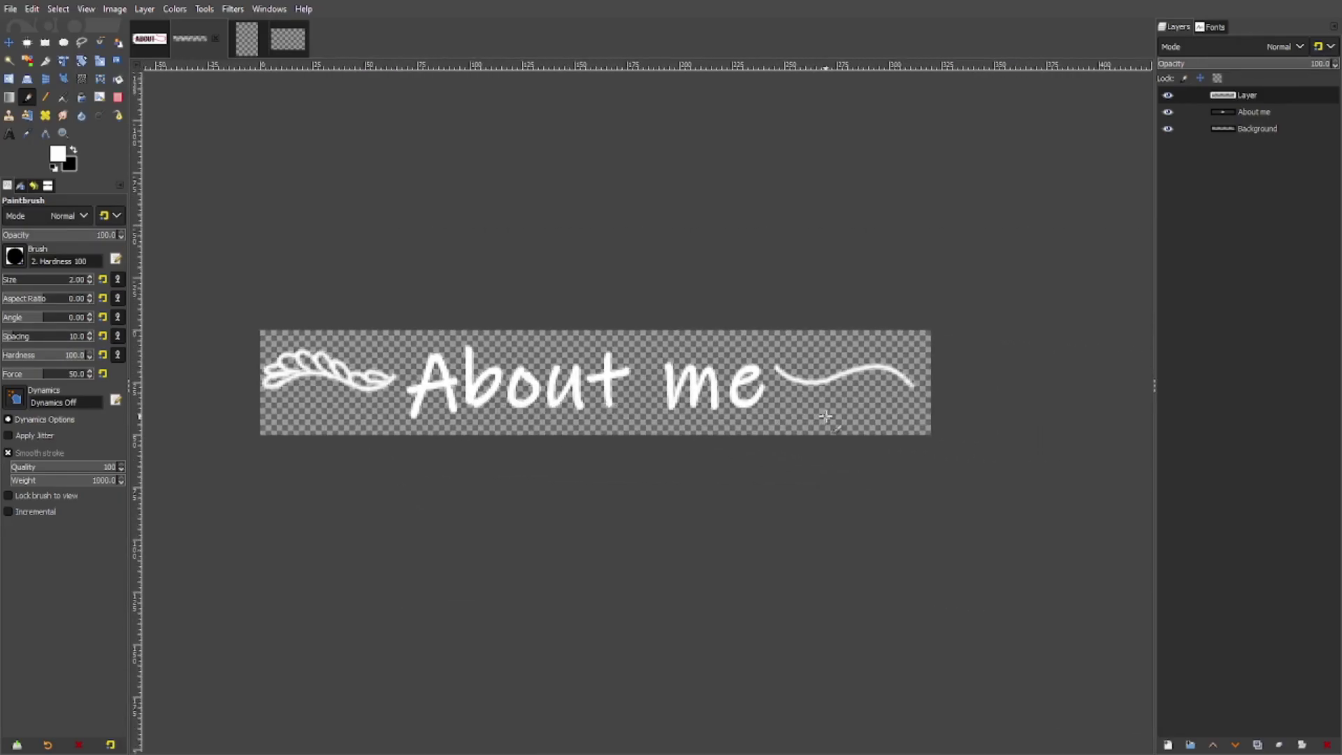
Draw white leaf-shaped loops along the underside of the wavy line beside the final e, redoing the misplaced strokes
scroll(799, 404, "up", 3)
mouse_move(644, 311)
left_mouse_down()
mouse_move(682, 406)
mouse_move(686, 358)
mouse_move(730, 427)
mouse_move(770, 420)
mouse_move(731, 382)
mouse_move(830, 446)
mouse_move(806, 392)
mouse_move(784, 387)
mouse_move(858, 408)
mouse_move(917, 388)
mouse_move(843, 368)
mouse_move(896, 373)
mouse_move(932, 343)
left_mouse_up()
scroll(932, 342, "right", 5)
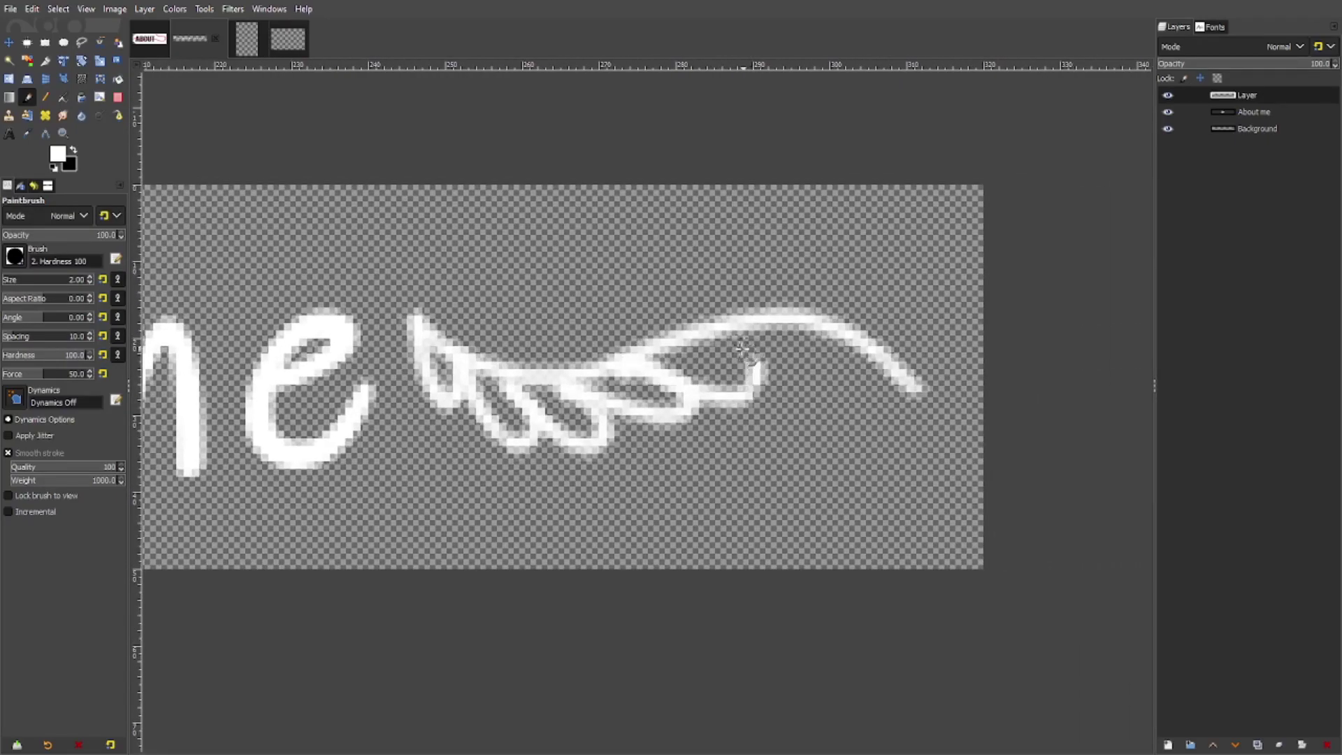
mouse_move(652, 356)
left_mouse_down()
mouse_move(671, 382)
mouse_move(752, 374)
mouse_move(685, 341)
mouse_move(817, 363)
mouse_move(751, 329)
mouse_move(811, 335)
mouse_move(786, 327)
mouse_move(835, 382)
mouse_move(876, 360)
mouse_move(859, 340)
mouse_move(897, 425)
mouse_move(888, 357)
mouse_move(898, 375)
mouse_move(861, 347)
mouse_move(889, 448)
mouse_move(888, 375)
mouse_move(900, 442)
left_mouse_up()
key("ctrl+z")
key("ctrl+z")
mouse_move(866, 349)
left_mouse_down()
mouse_move(876, 401)
mouse_move(901, 370)
left_mouse_up()
scroll(901, 374, "down", 7)
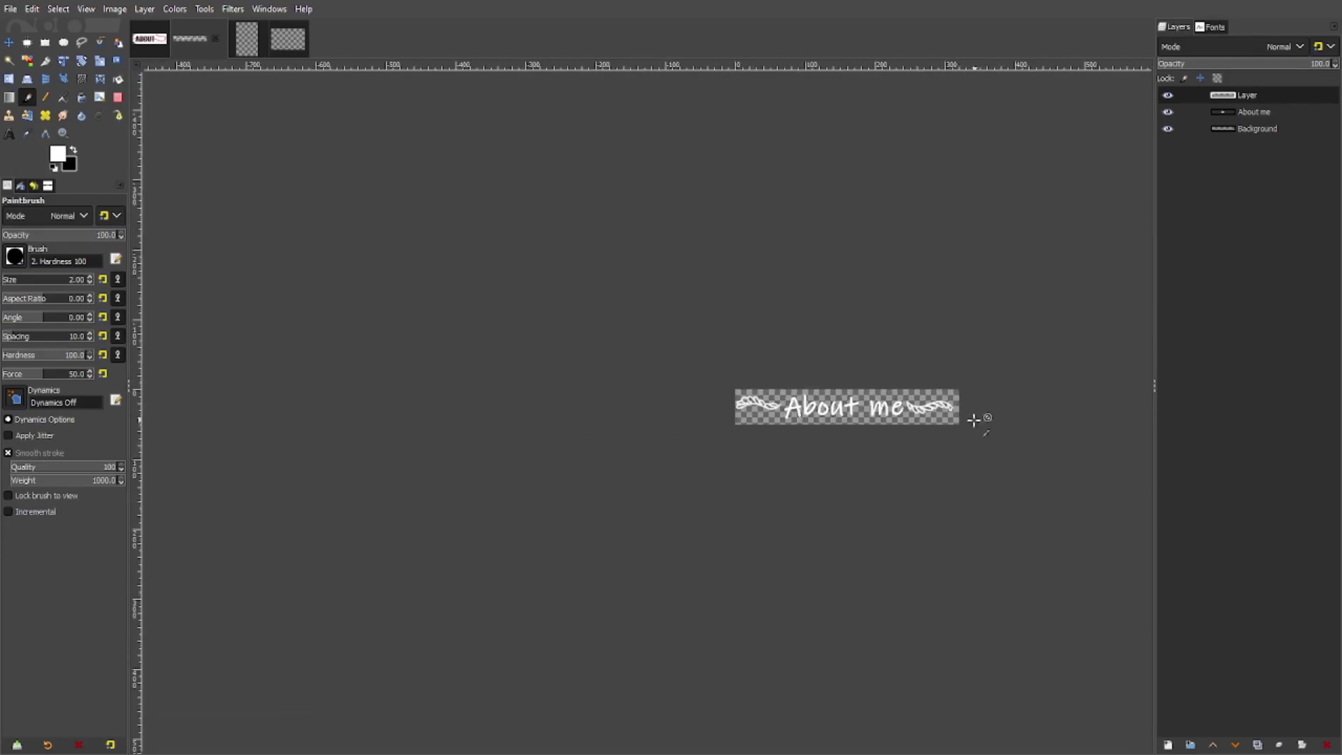
scroll(978, 415, "up", 3)
key("m")
scroll(641, 302, "up", 1)
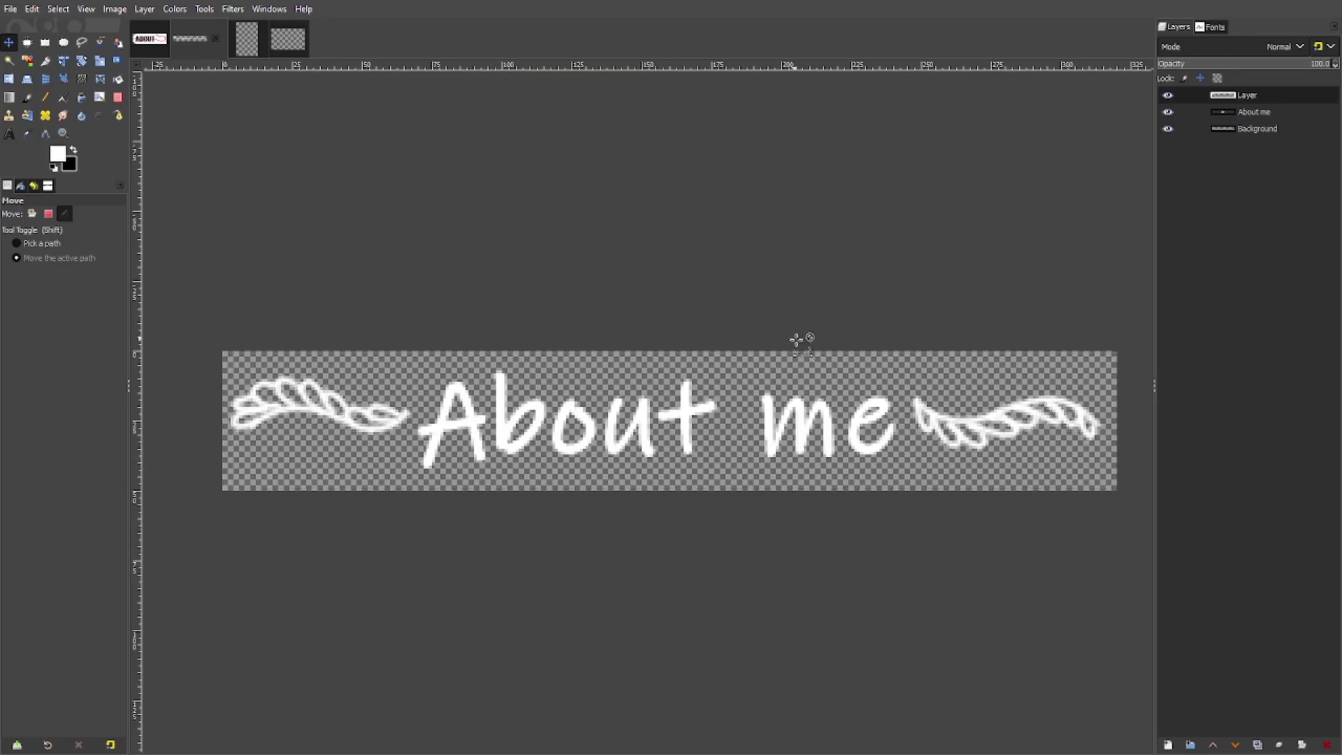
scroll(846, 350, "down", 3)
left_click(58, 9)
left_click(64, 46)
scroll(806, 370, "down", 1)
scroll(814, 366, "up", 1)
scroll(818, 364, "up", 2)
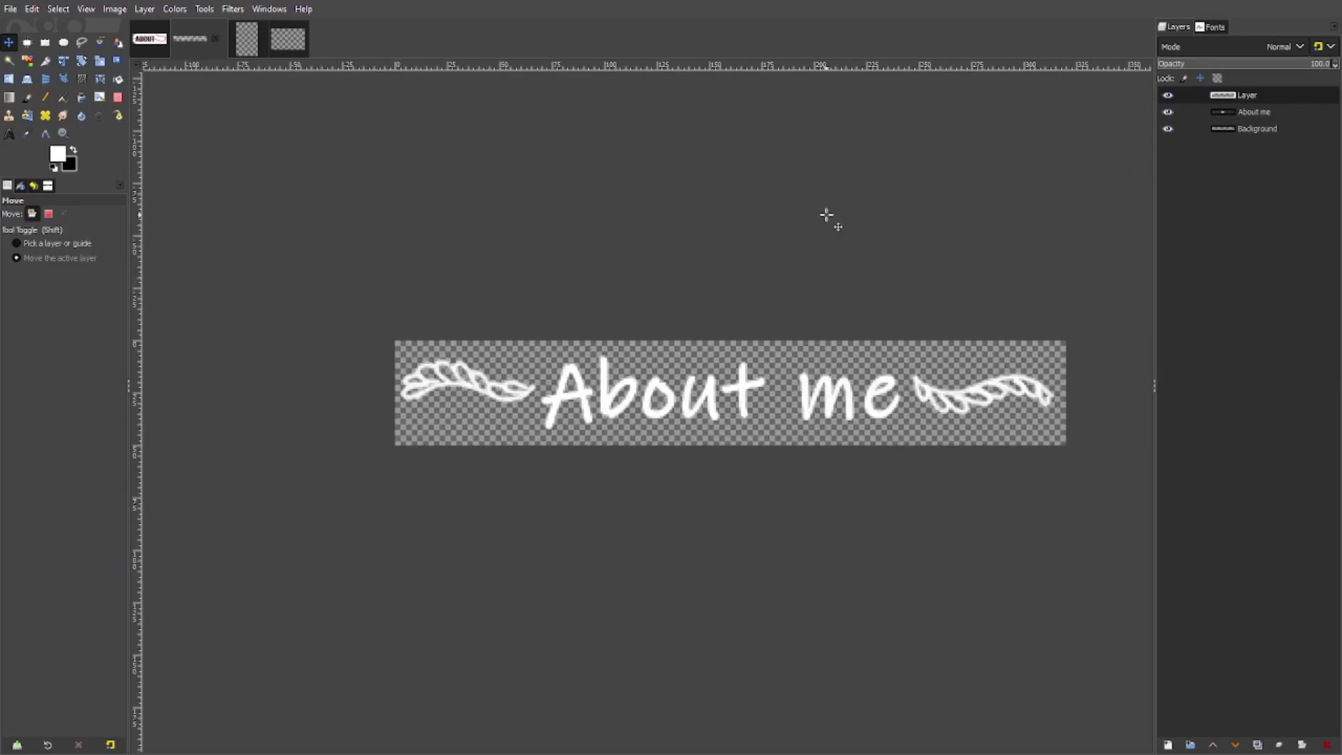
Paint two light green dots beneath the leafy ornament beside the A, one at brush size 4 and one at size 6
left_click(28, 97)
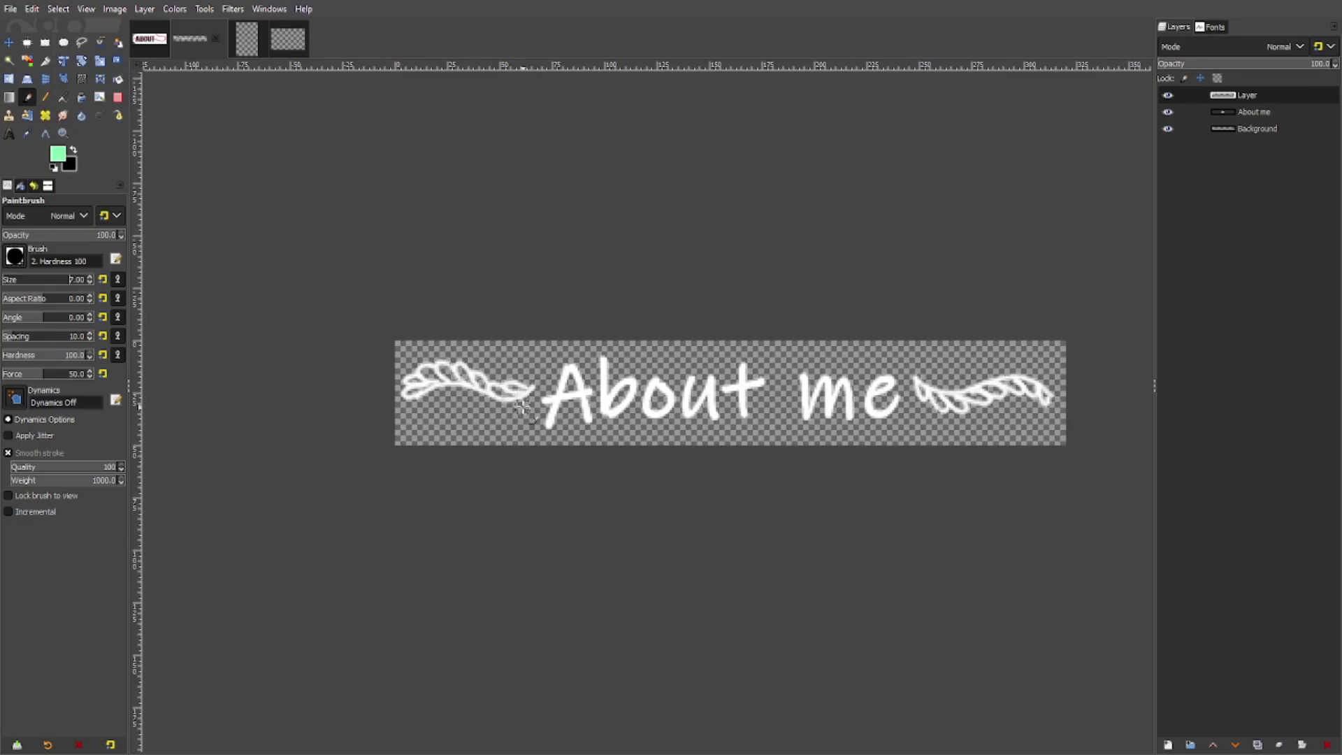
scroll(489, 406, "up", 3)
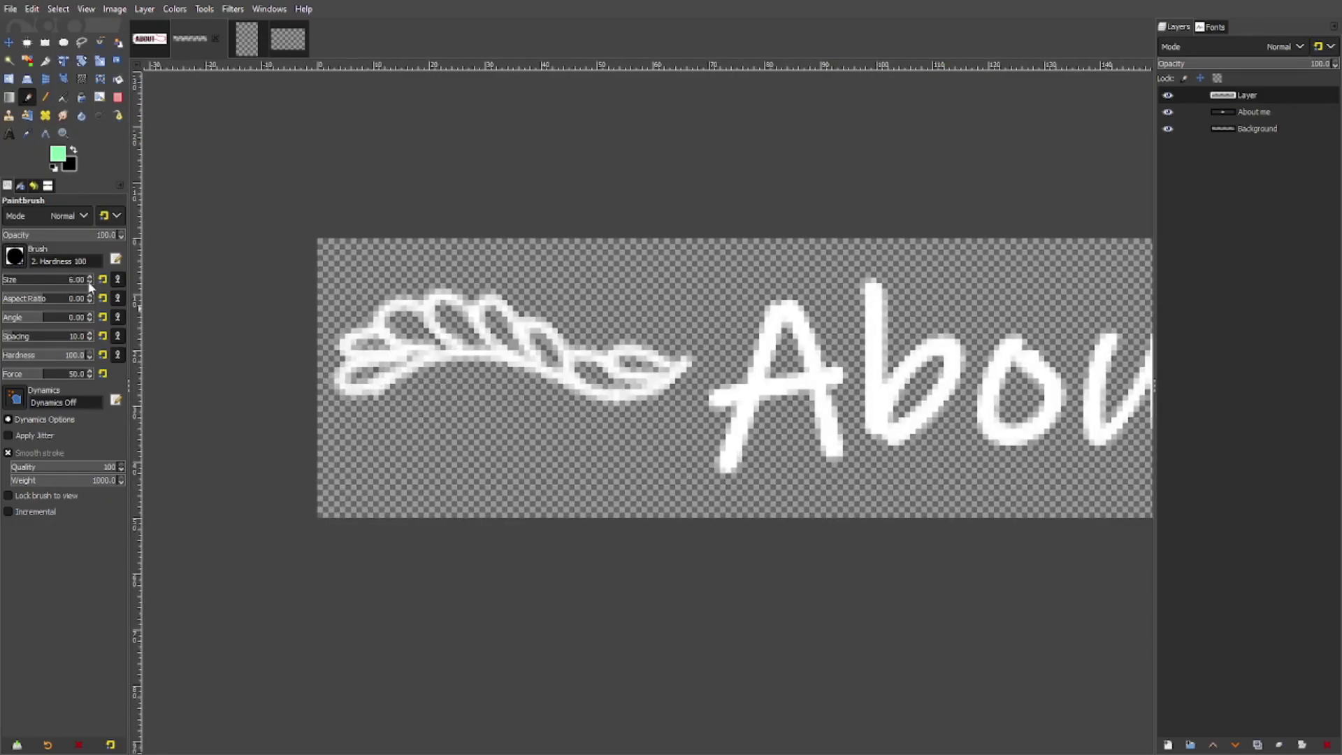
left_click(442, 403)
left_click(506, 406)
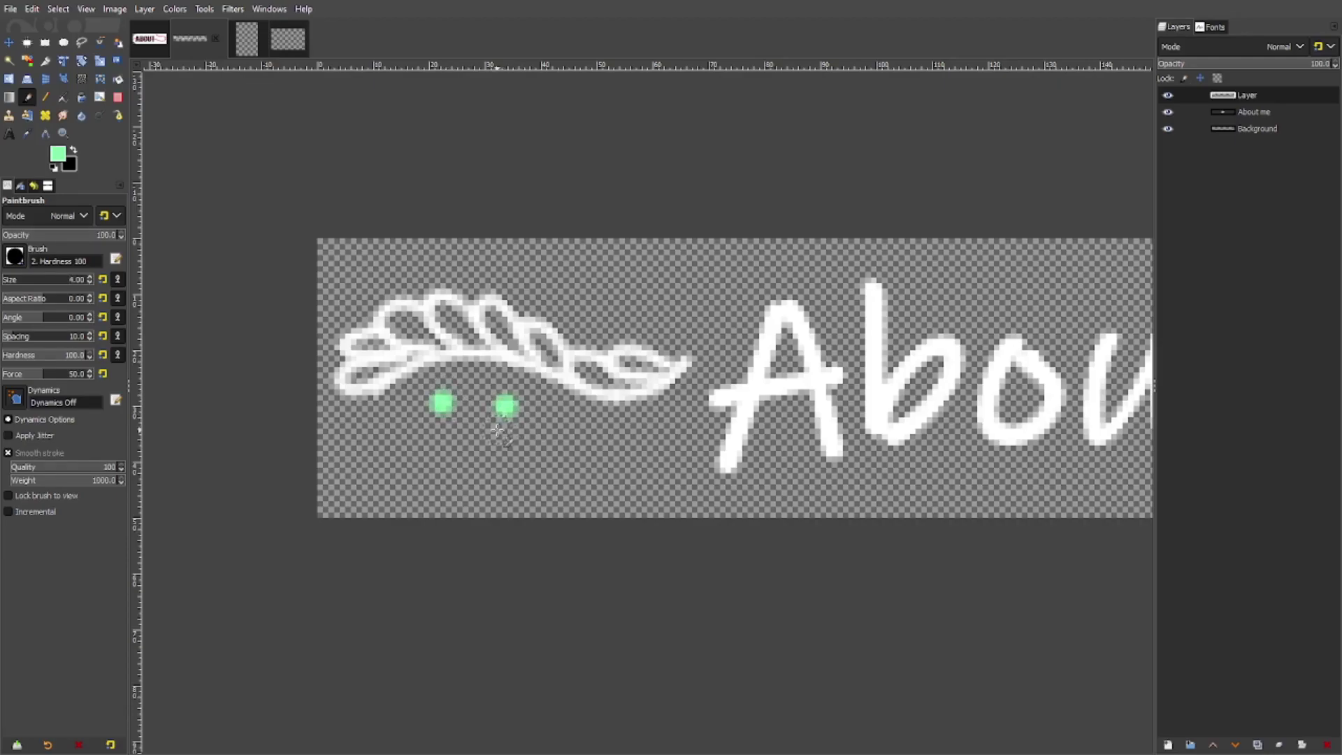
left_click(89, 278)
key("ctrl+z")
left_click(503, 407)
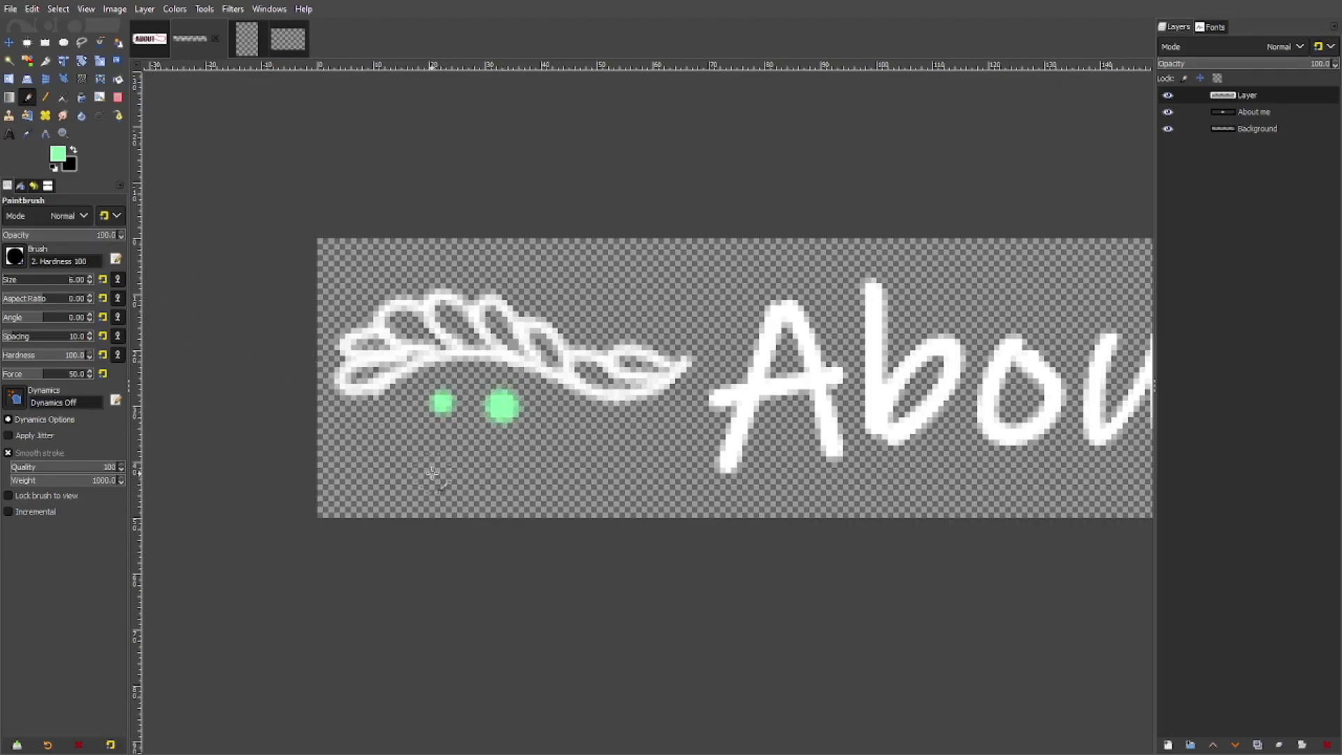
Paint a size 6 and a size 4 light green dot beneath the leafy ornament beside the final e
scroll(685, 424, "down", 4)
scroll(937, 439, "up", 3)
scroll(839, 413, "up", 3)
left_click(624, 418)
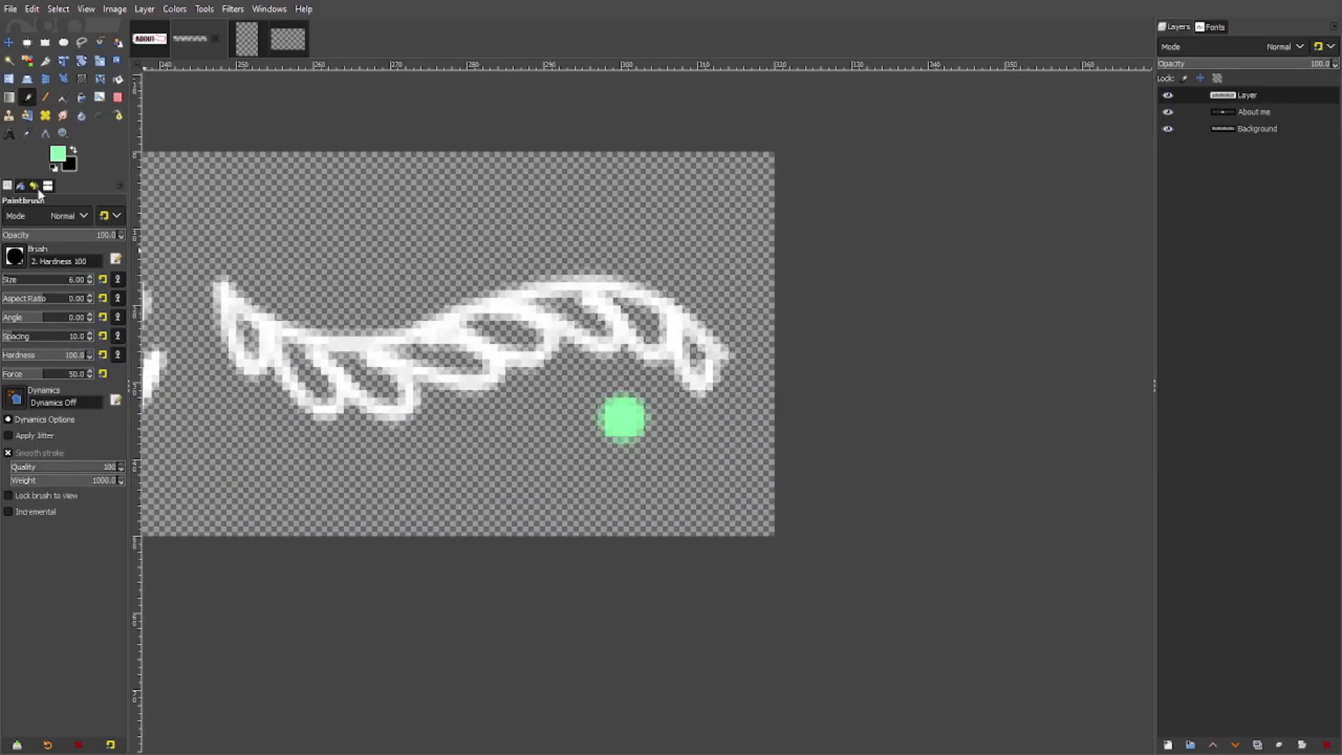
left_click(530, 420)
Paint a light green dot of brush size 4 inside the letter o of About
scroll(629, 427, "down", 5)
scroll(306, 375, "up", 1)
scroll(681, 406, "down", 2)
scroll(601, 425, "up", 4)
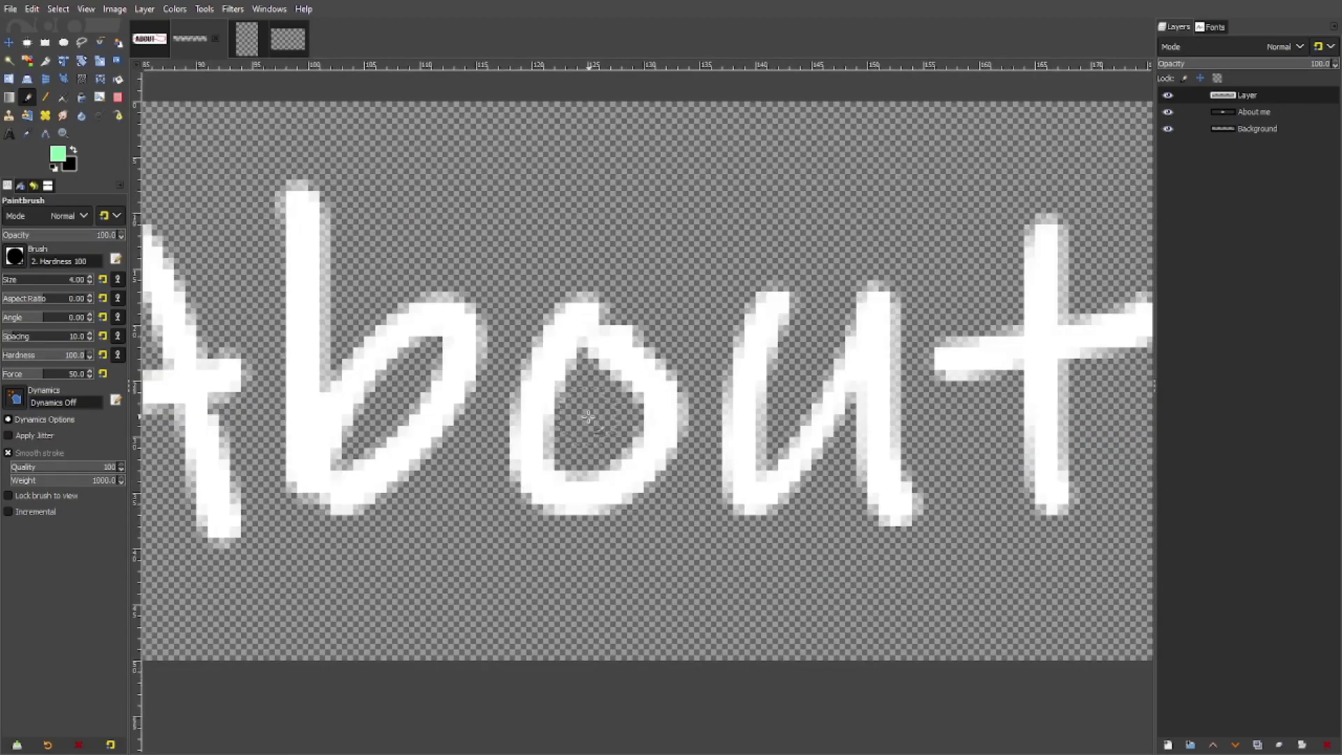
scroll(592, 419, "up", 2)
left_click(592, 419)
scroll(592, 420, "down", 5)
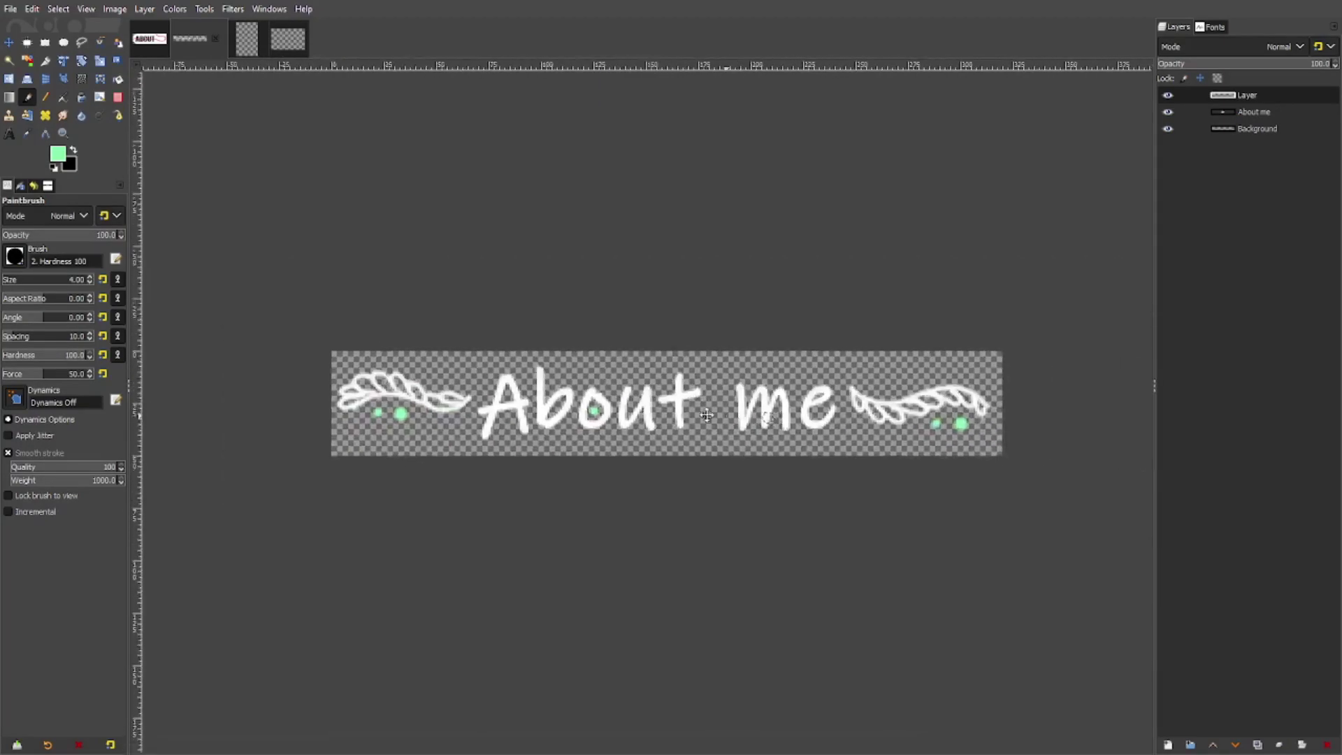
scroll(542, 389, "down", 2)
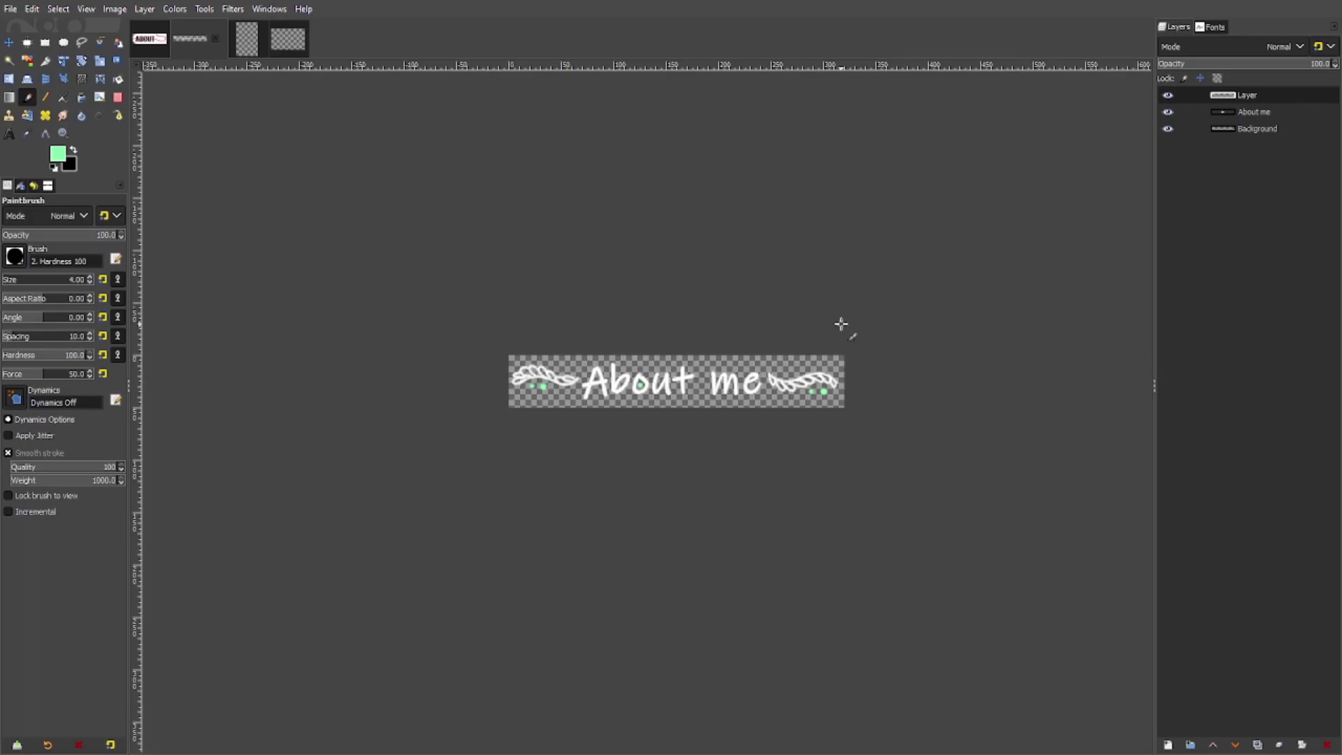
scroll(732, 250, "up", 1)
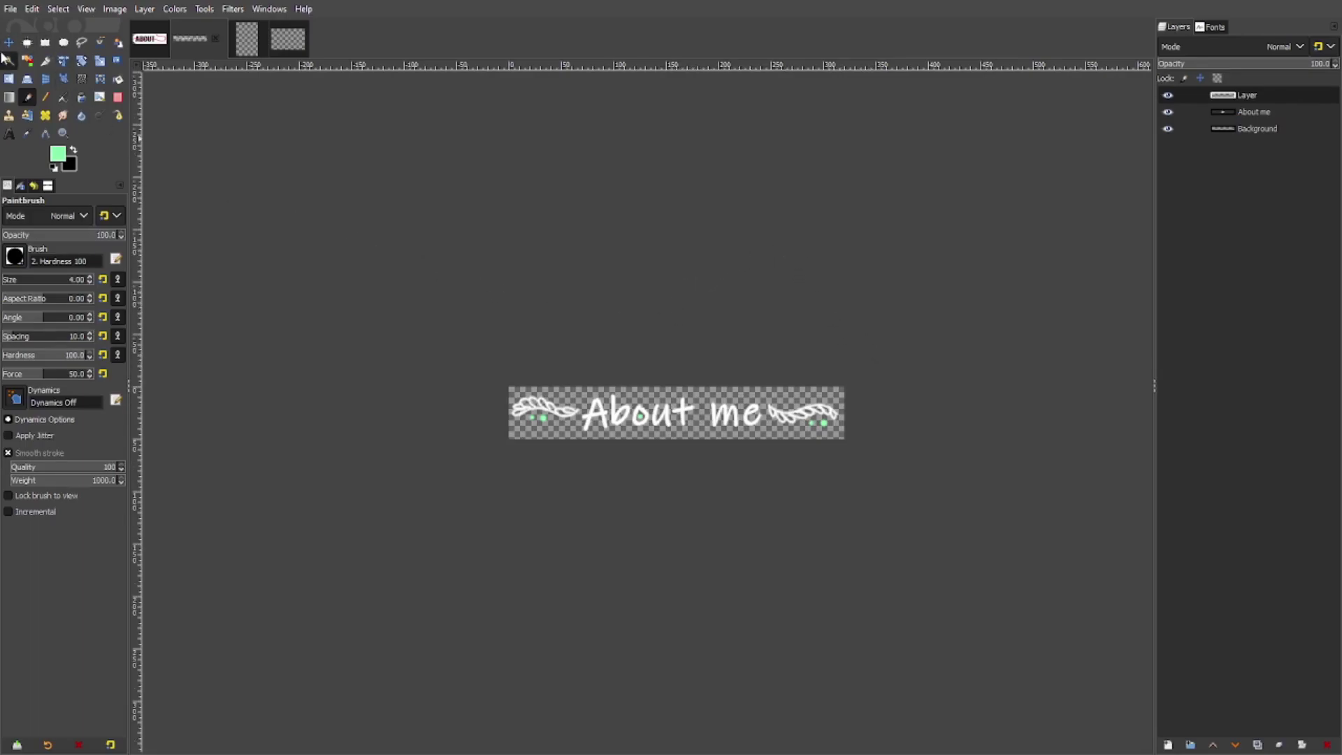
Move the ornament and About me layers into a new layer group and delete the Background layer
left_click(8, 43)
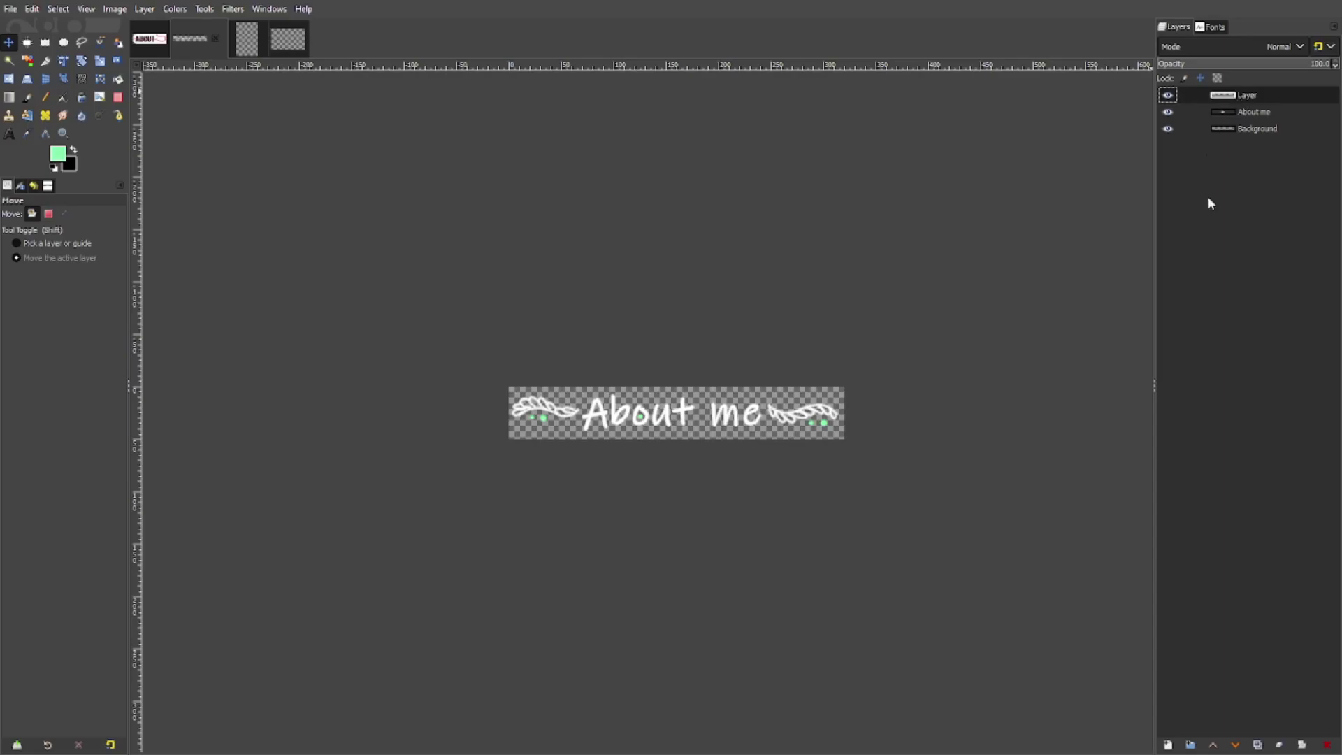
left_click(1203, 243)
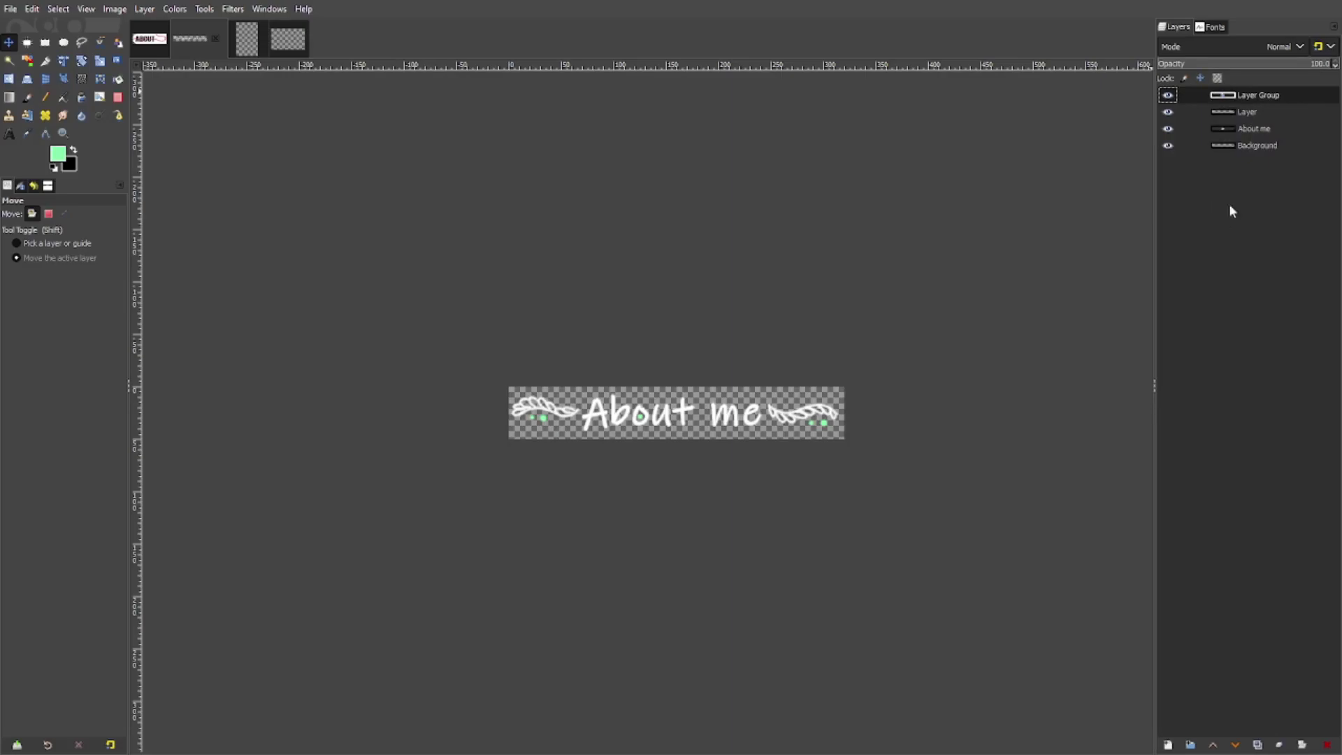
left_click_drag(1256, 114, 1271, 96)
mouse_move(1267, 129)
left_mouse_down()
mouse_move(1266, 111)
mouse_move(1270, 131)
left_mouse_up()
left_click_drag(1268, 145, 1268, 137)
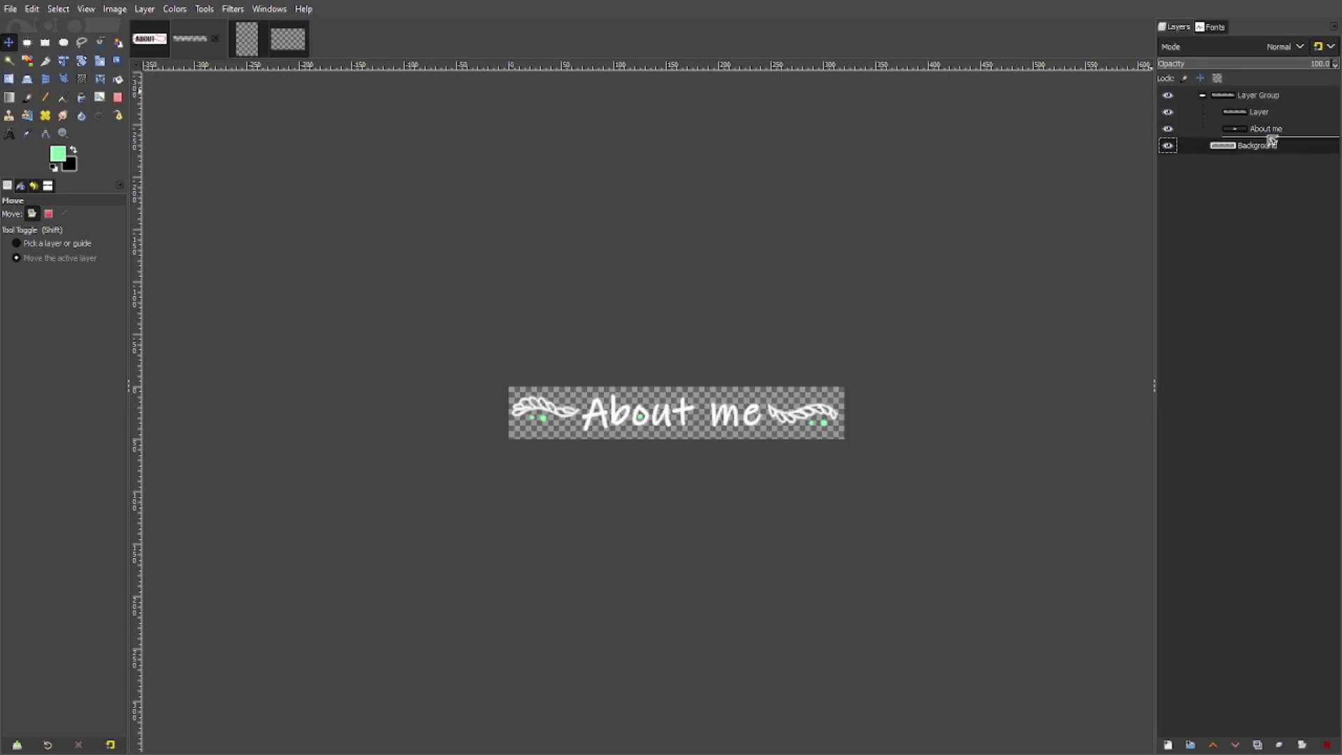
left_click(1225, 343)
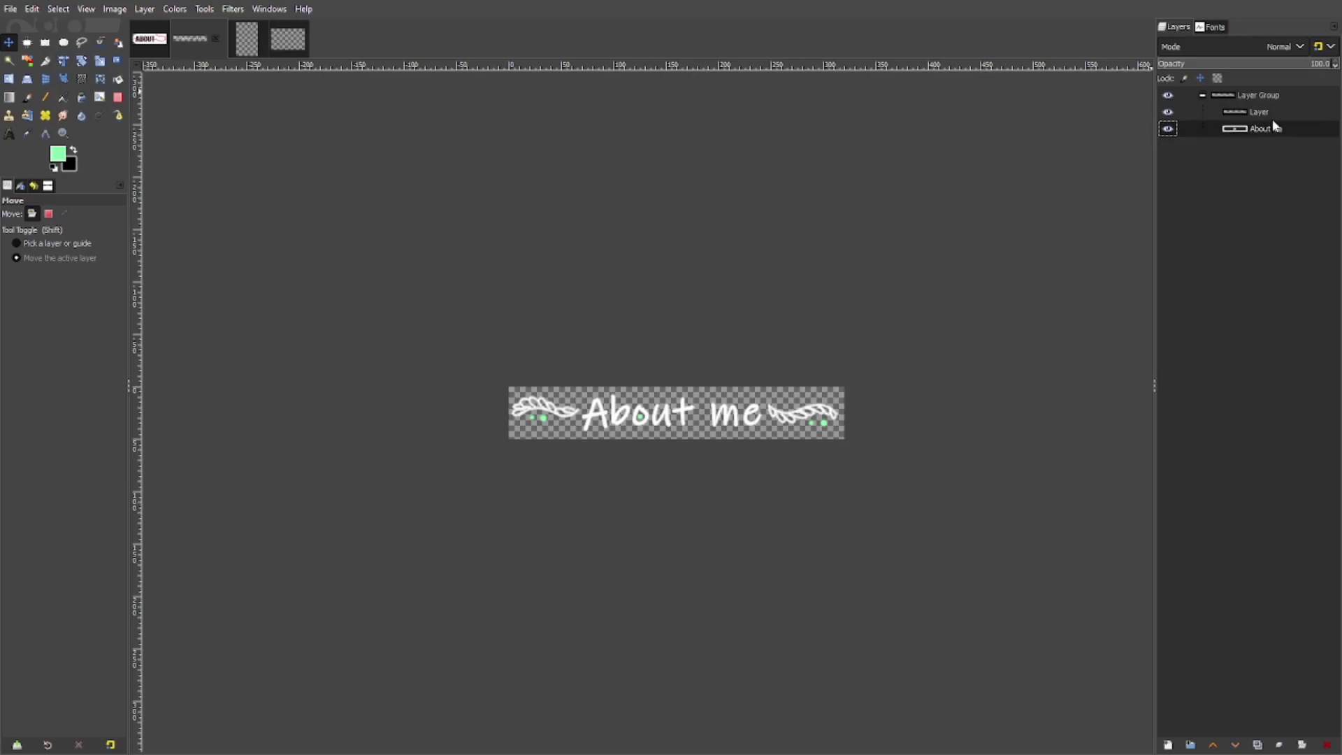
Duplicate the layer group, collapse the copy, and select the original group
left_click(1172, 110)
left_click(1172, 109)
left_click(1243, 97)
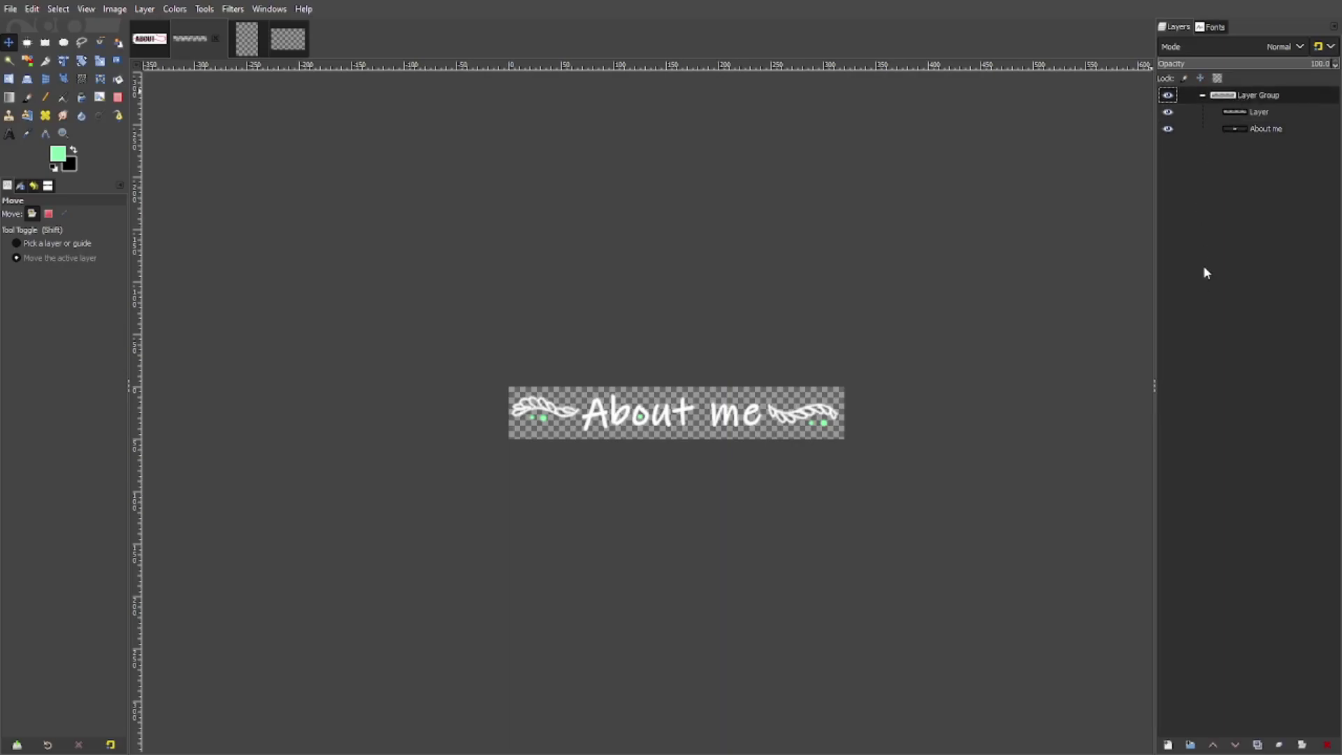
key("ctrl+shift+d")
left_click(1202, 97)
left_click(1205, 118)
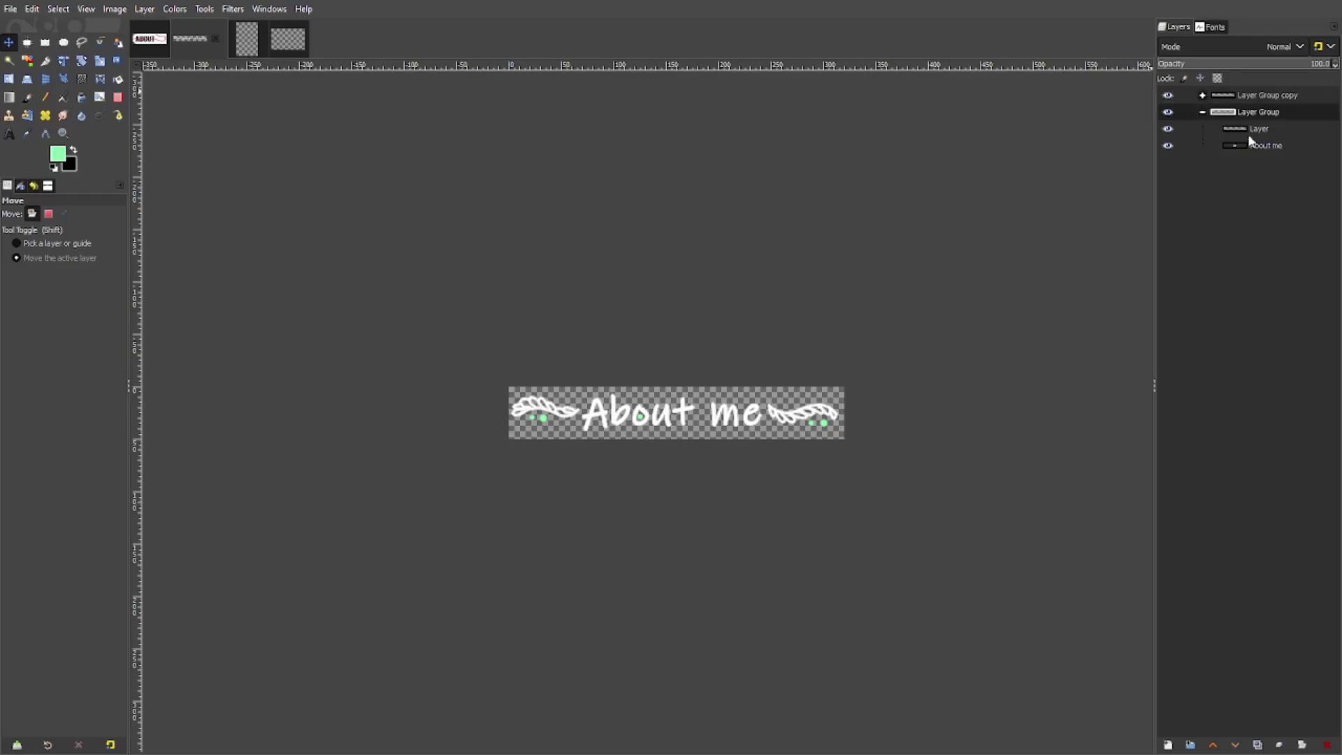
Merge the original group's layers into one black shadow layer and shift it about 2 px down behind the copy
left_click(1248, 131)
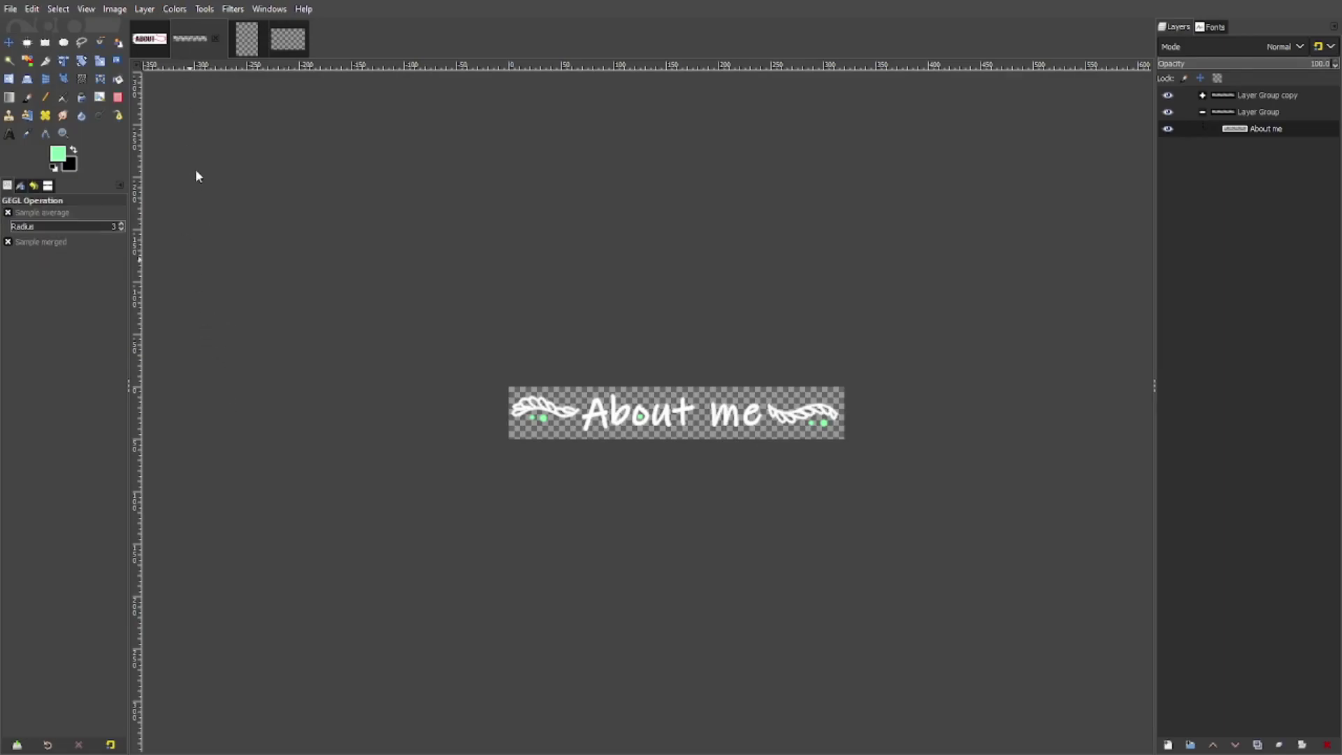
left_click(9, 43)
scroll(652, 423, "up", 4)
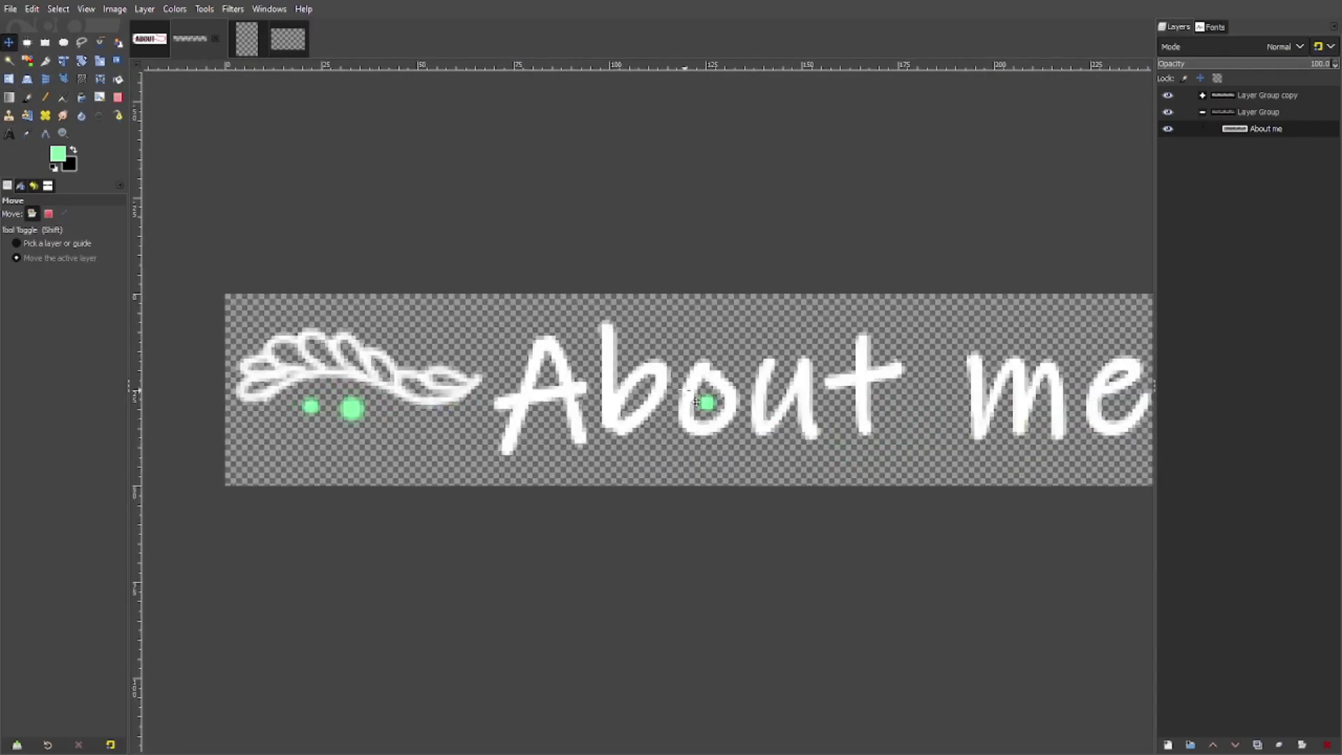
left_click_drag(684, 390, 684, 397)
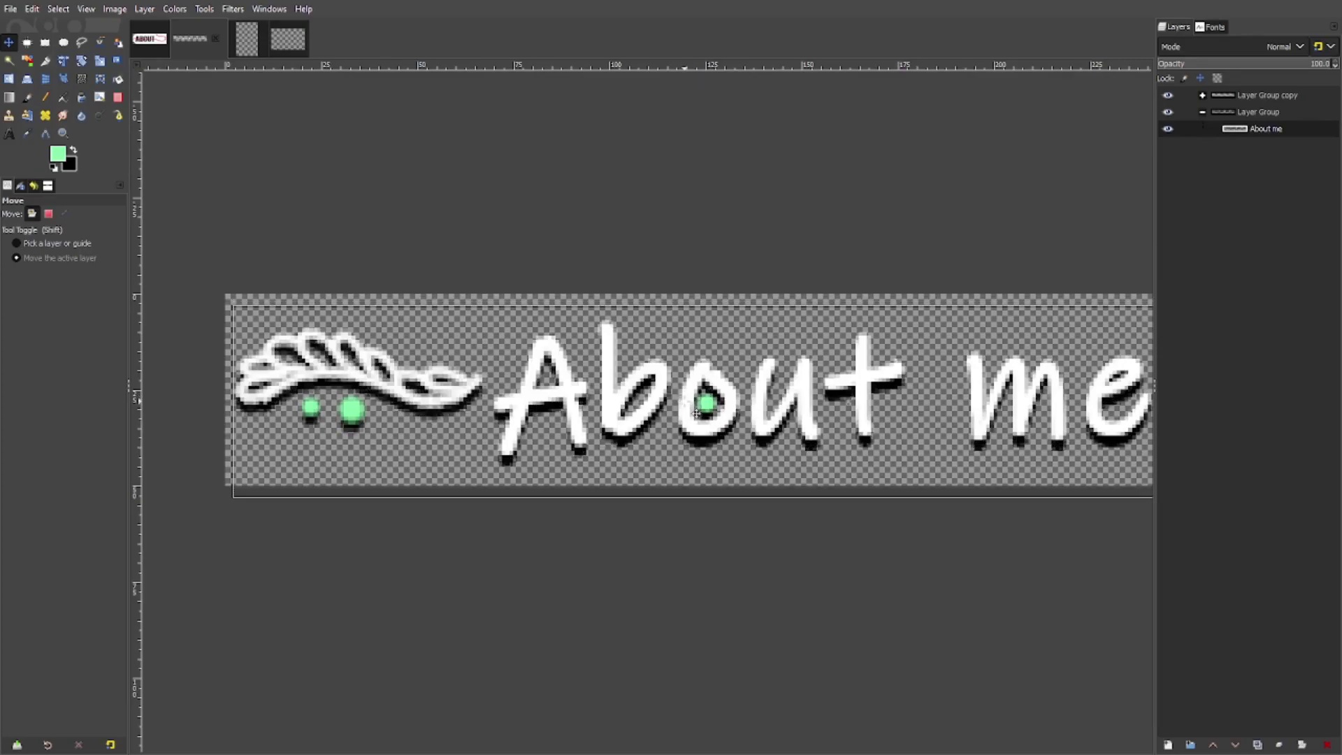
scroll(692, 402, "down", 2)
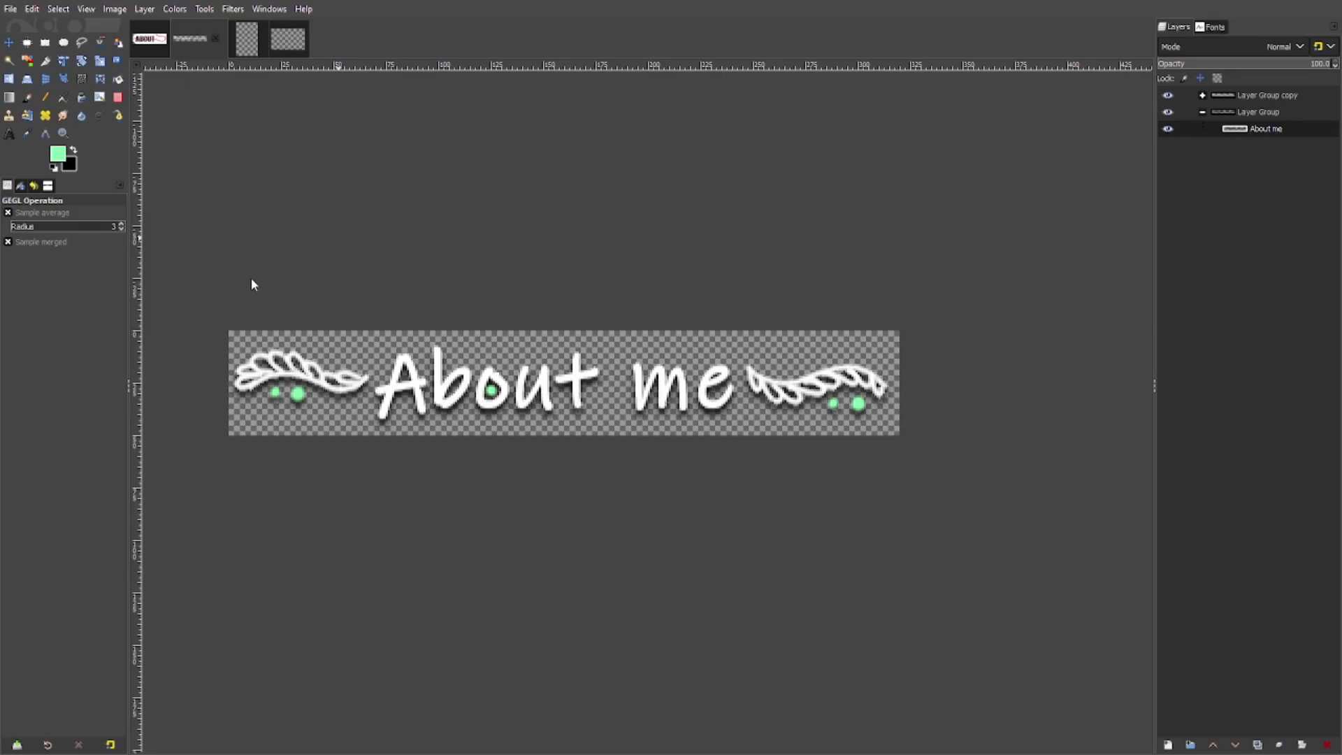
Blur the black shadow layer and set its opacity to 57.8
left_click(1258, 68)
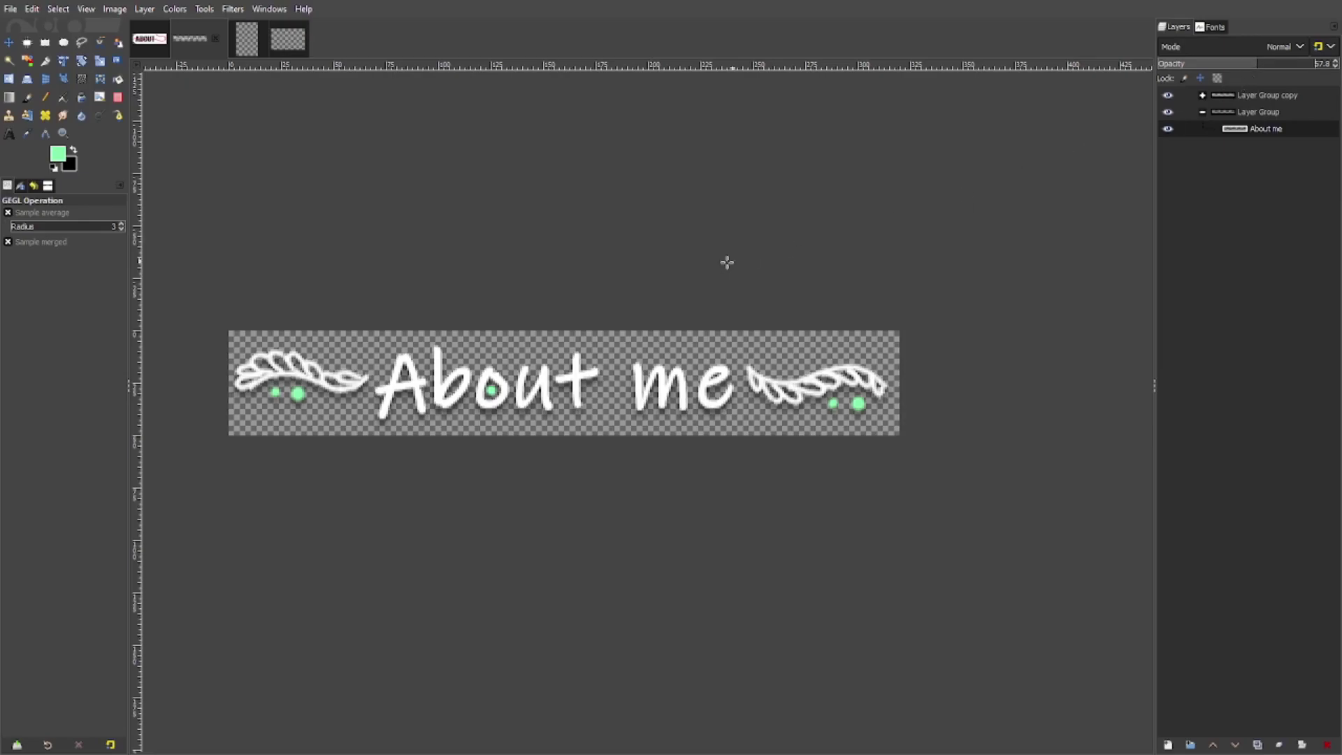
left_click_drag(704, 264, 723, 261)
scroll(713, 284, "down", 4, "ctrl")
scroll(710, 369, "up", 3, "ctrl")
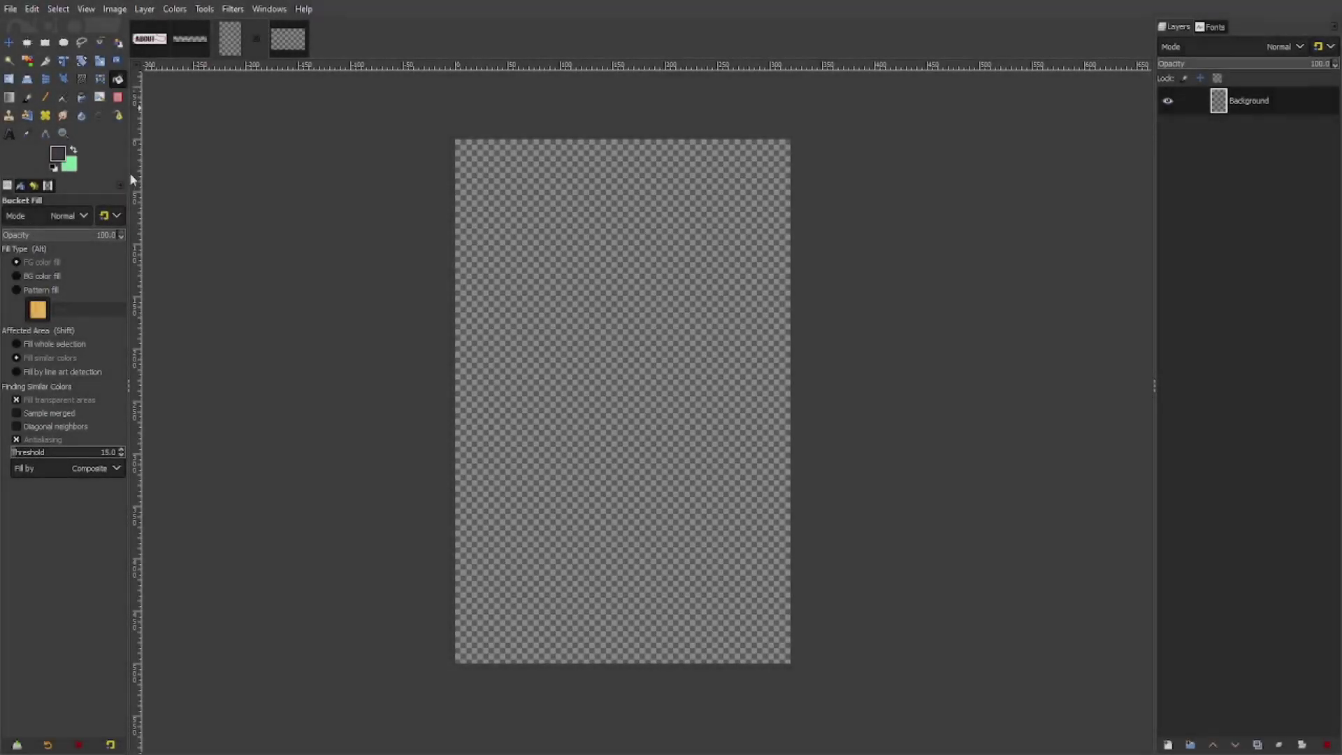
Fill the tall transparent panel with dark grey and add a heavy slanted white title reading ABOUT ME... near its upper edge
left_click(576, 479)
left_click(462, 239)
left_click(9, 133)
left_click_drag(483, 192, 768, 344)
type("ABOUT")
left_click(54, 412)
key("ctrl+a")
left_click(686, 170)
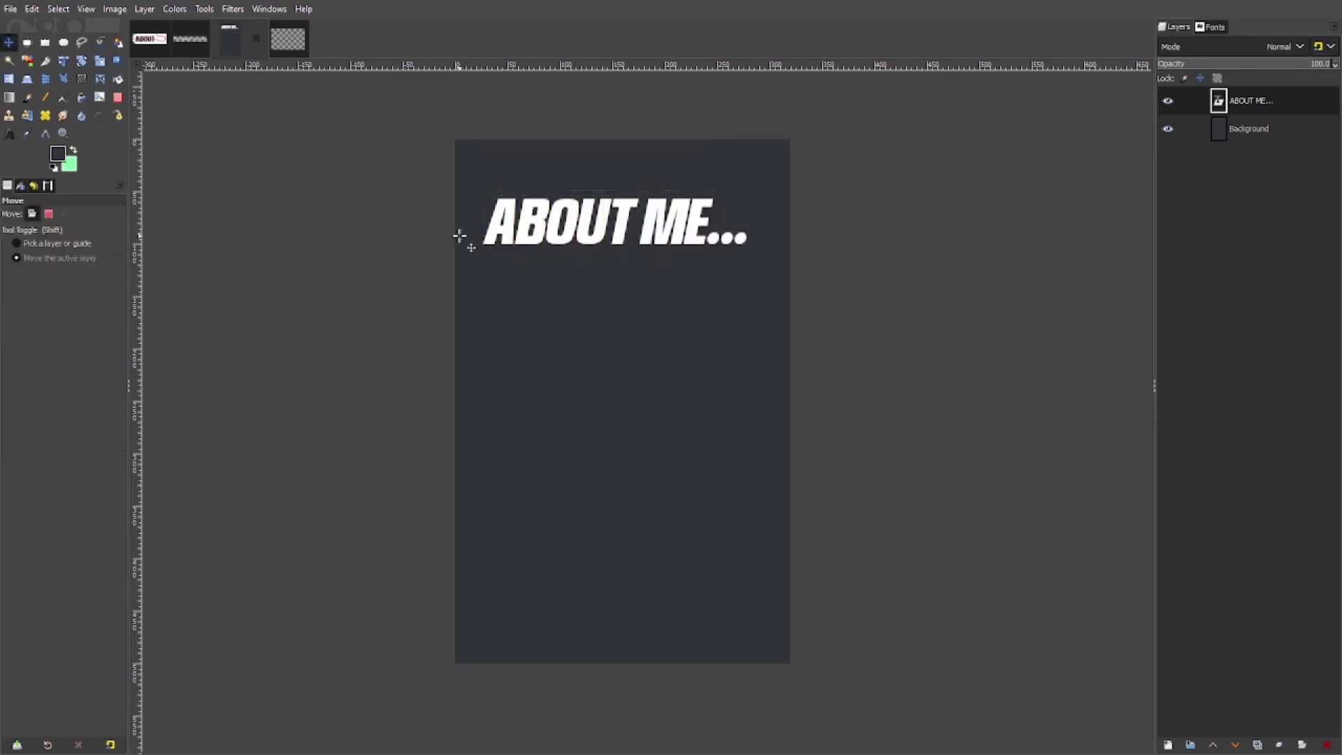
Make a square-cornered rectangular selection of 396 × 142 px across the panel's full width around the ABOUT ME... title
scroll(682, 177, "up", 2)
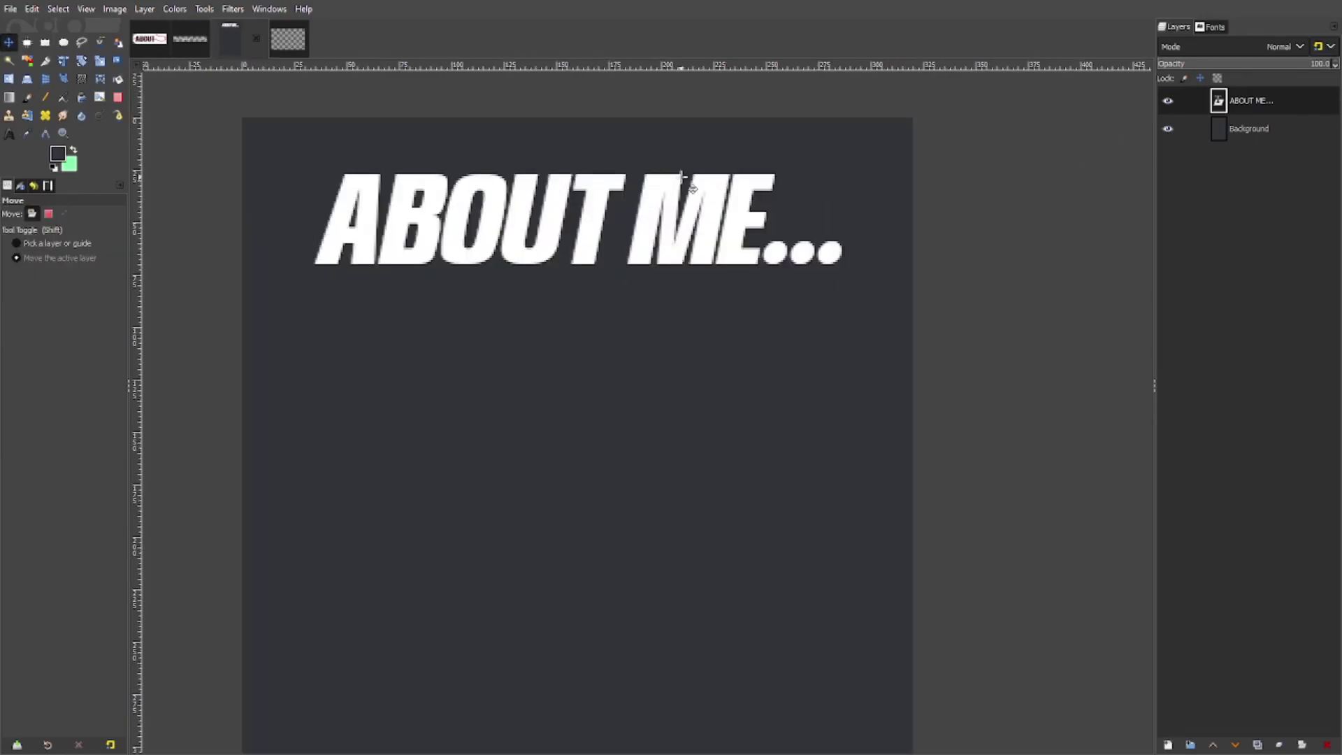
scroll(681, 177, "down", 4)
scroll(682, 245, "up", 2)
left_click(45, 43)
left_click_drag(395, 126, 812, 284)
left_click(14, 265)
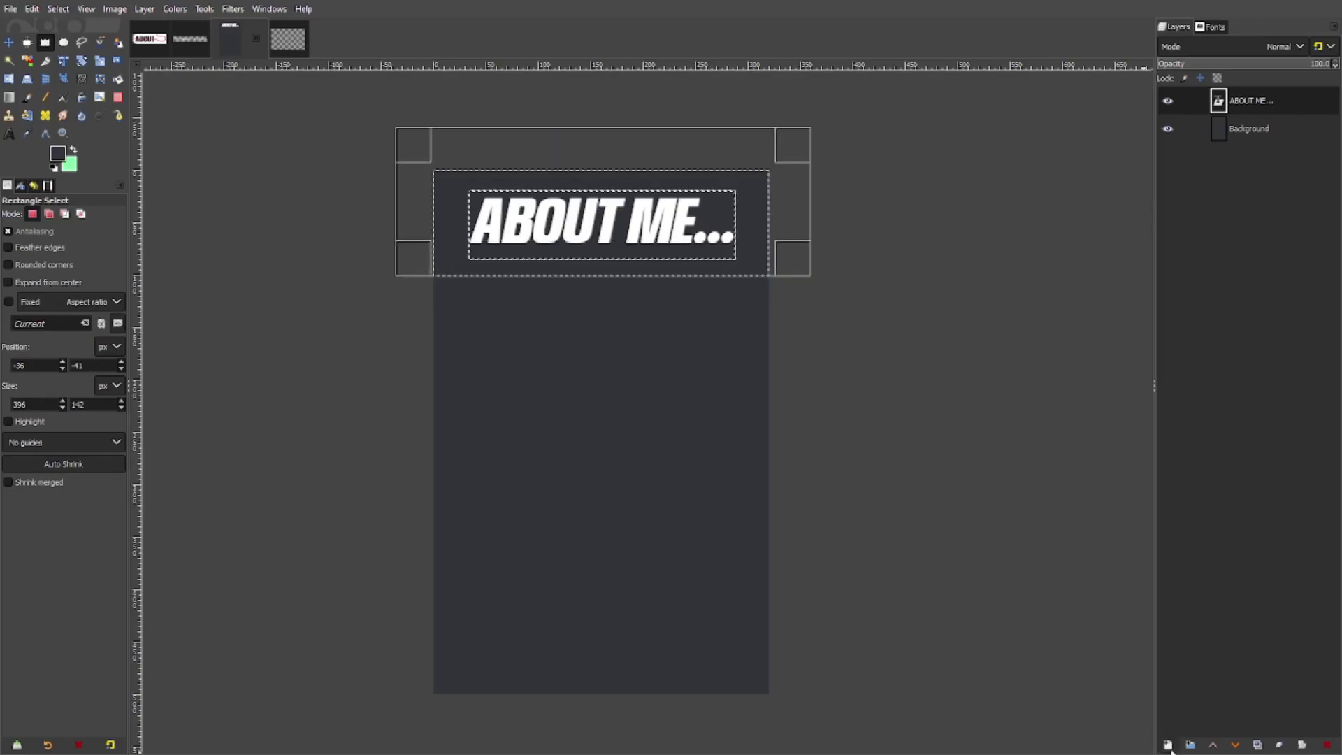
Fill the selected header band with black on a new layer beneath the title and lower that layer's opacity to about 30
left_click(1168, 745)
left_click(1235, 745)
left_click(118, 79)
left_click(53, 168)
left_click(73, 149)
left_click(581, 221)
key("ctrl+shift+a")
left_click_drag(1175, 64, 1207, 67)
Paint a small round white bullet on a new layer, near the panel's left edge beneath the header band
left_click(9, 134)
left_click_drag(470, 321, 714, 382)
left_click(62, 45)
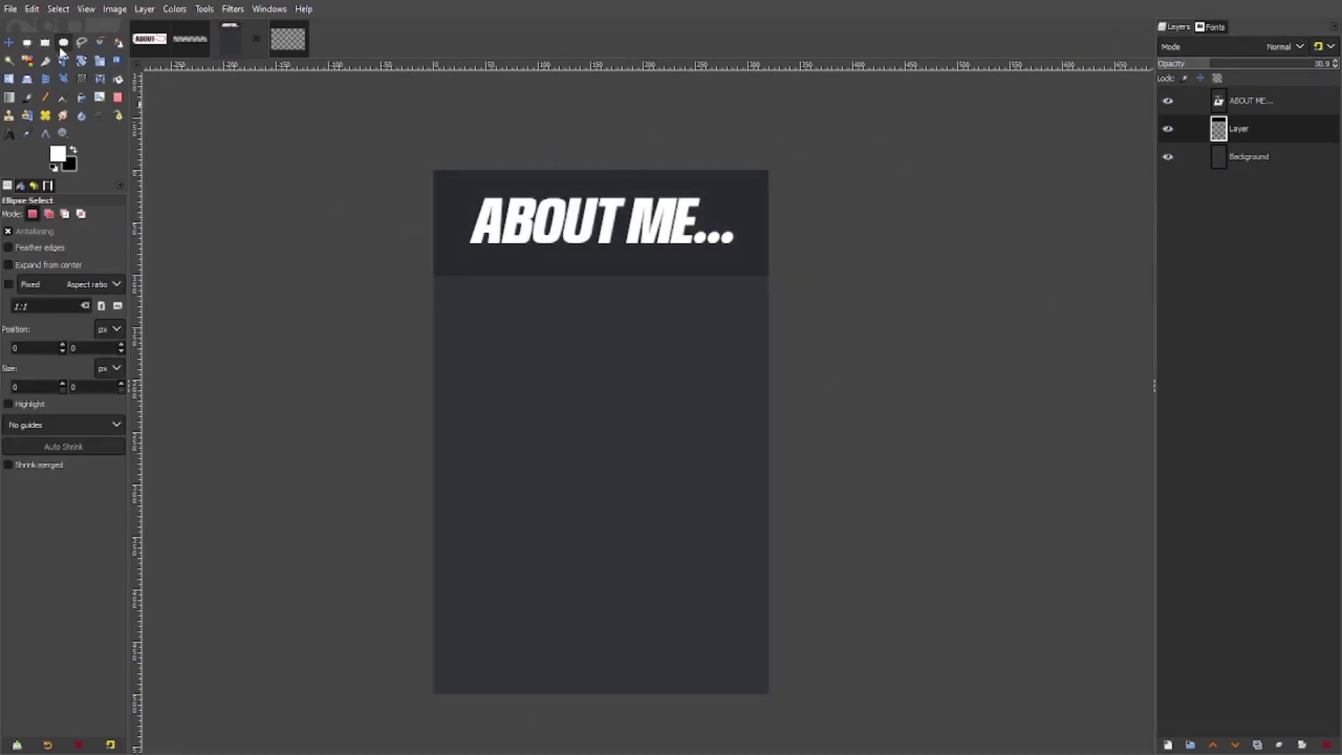
left_click(27, 97)
scroll(480, 326, "up", 2)
left_click_drag(478, 326, 494, 225)
key("ctrl+shift+n")
left_click(473, 246)
left_click_drag(635, 371, 579, 477)
Add the 32 px white text I like pizza. beside the bullet and a duplicate bullet line beneath it reading Very cool YouTuber
left_click(10, 133)
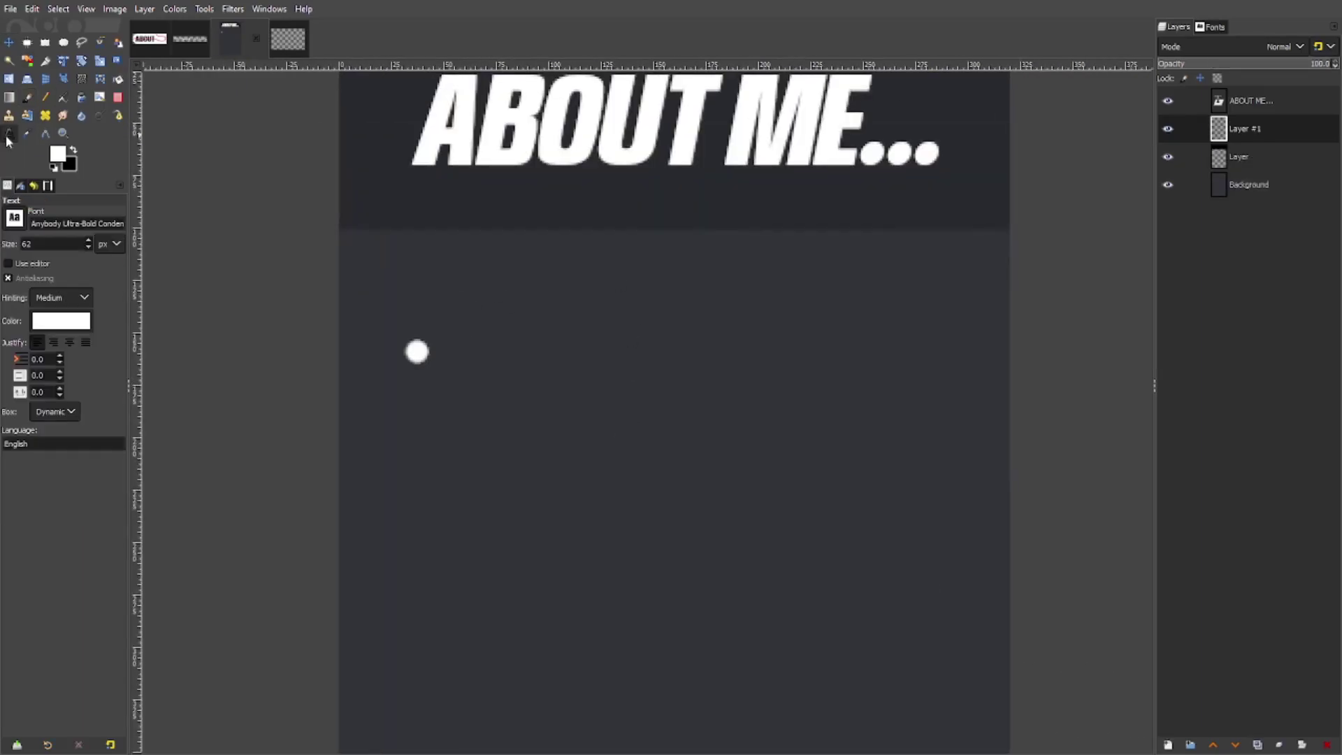
left_click_drag(448, 305, 986, 473)
left_click_drag(997, 387, 936, 391)
left_click_drag(639, 478, 637, 534)
type("I like pizza.")
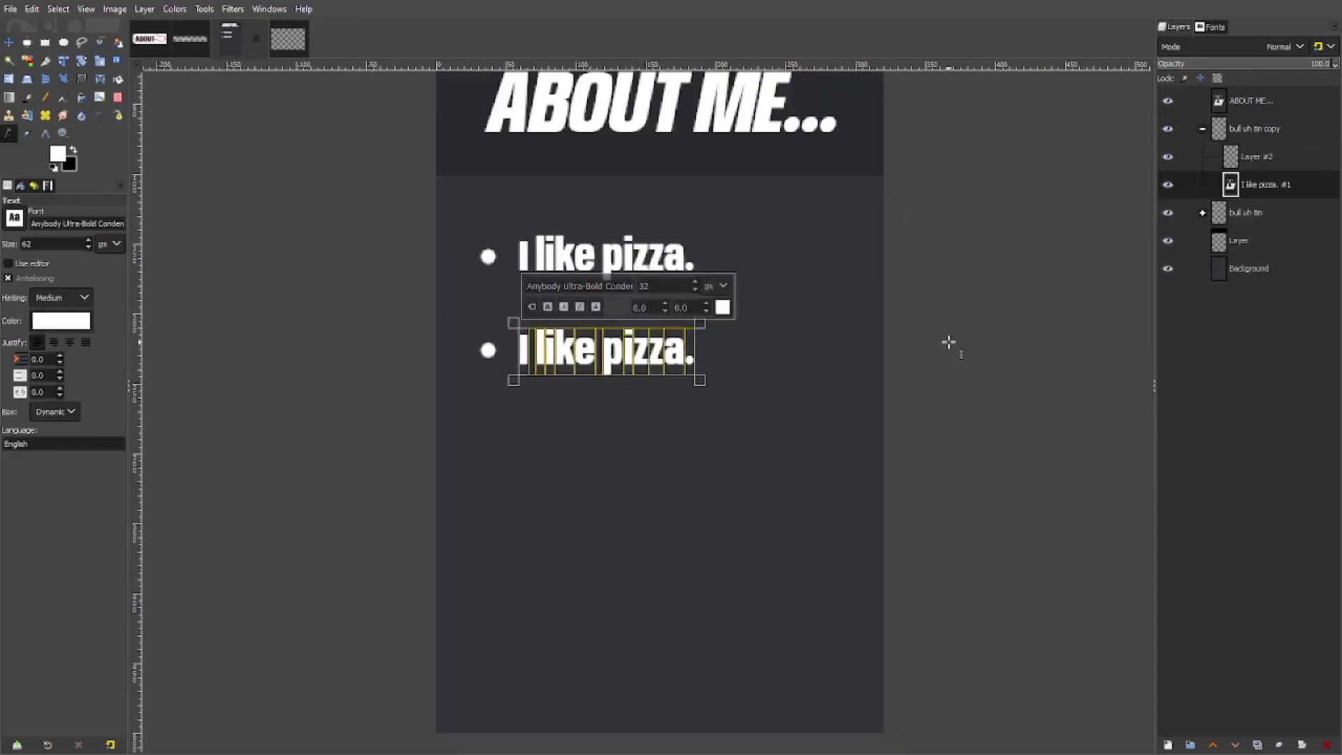
type("Very, cool YouTuber")
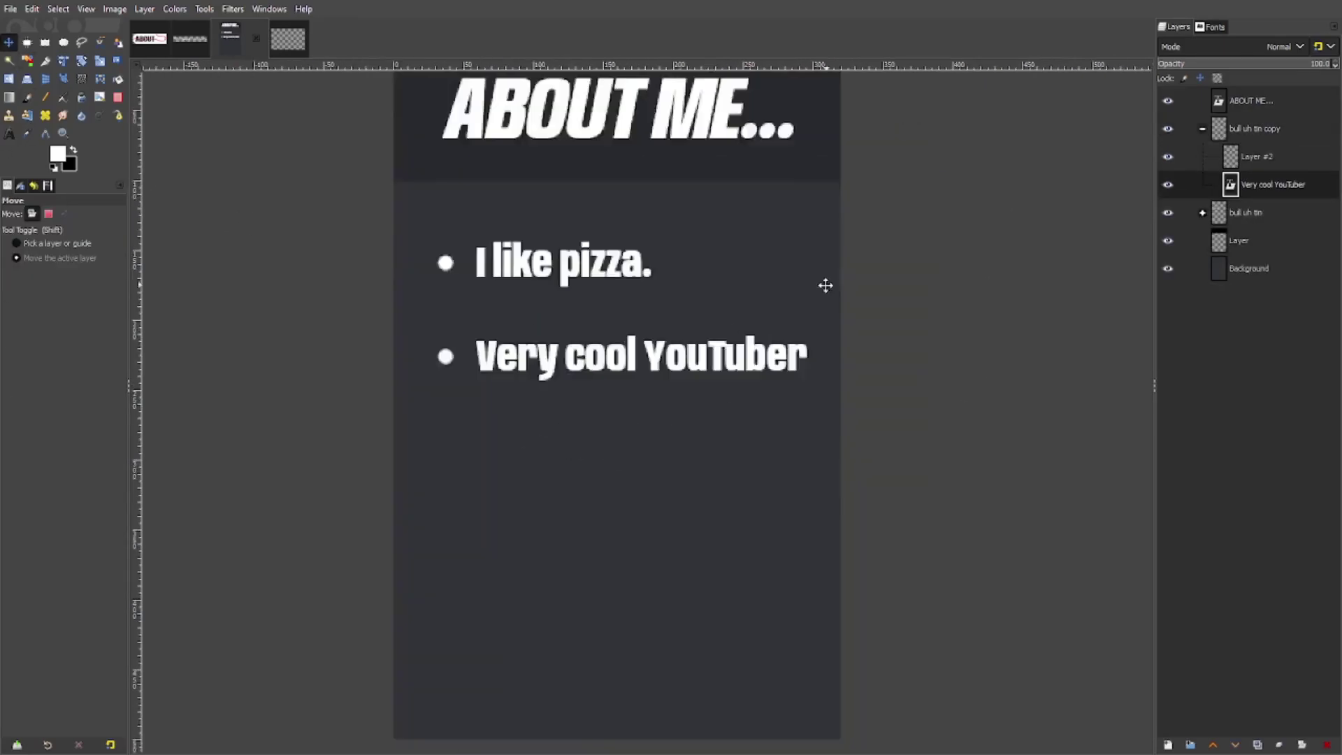
scroll(825, 386, "down", 1)
Outline a spiky freehand shape across the panel's lower-left corner on a new layer above the background and fill it with light green
left_click(1167, 746, "shift")
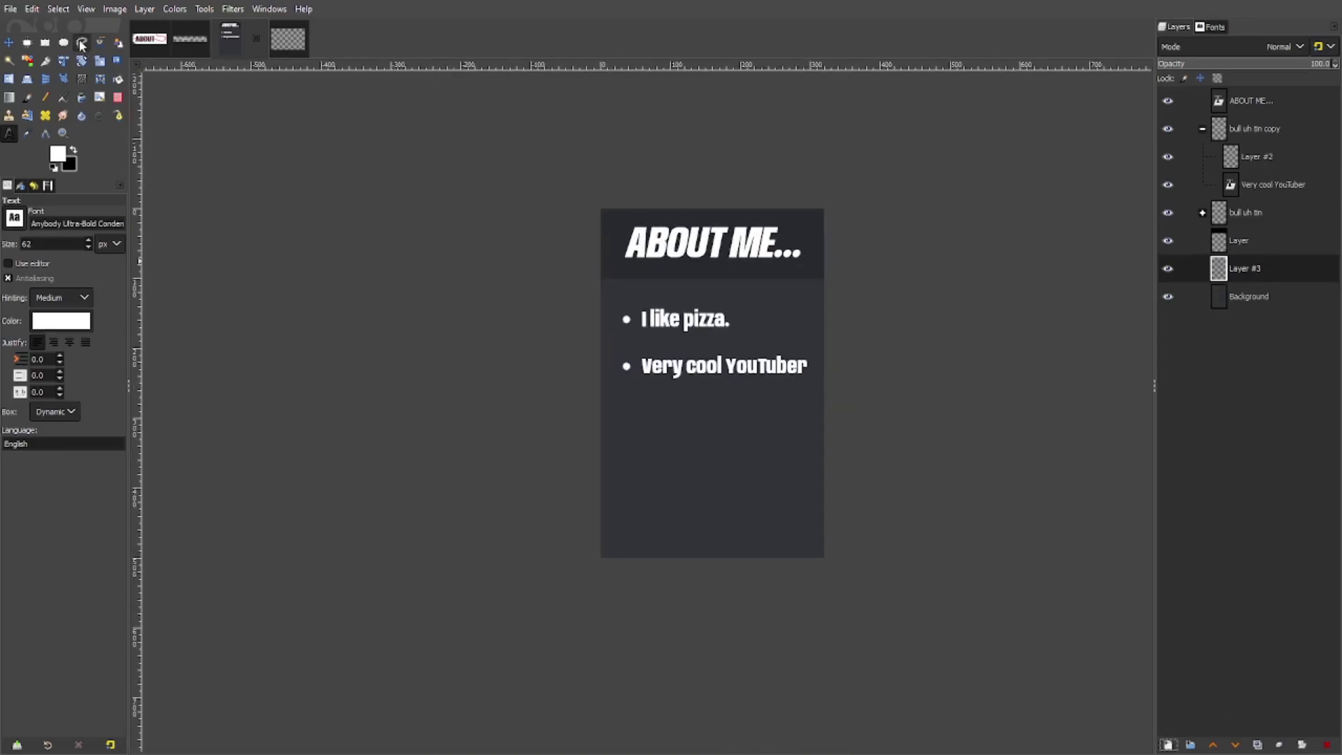
left_click(82, 43)
scroll(740, 382, "up", 2)
left_click_drag(439, 262, 483, 401)
left_click_drag(692, 648, 665, 708)
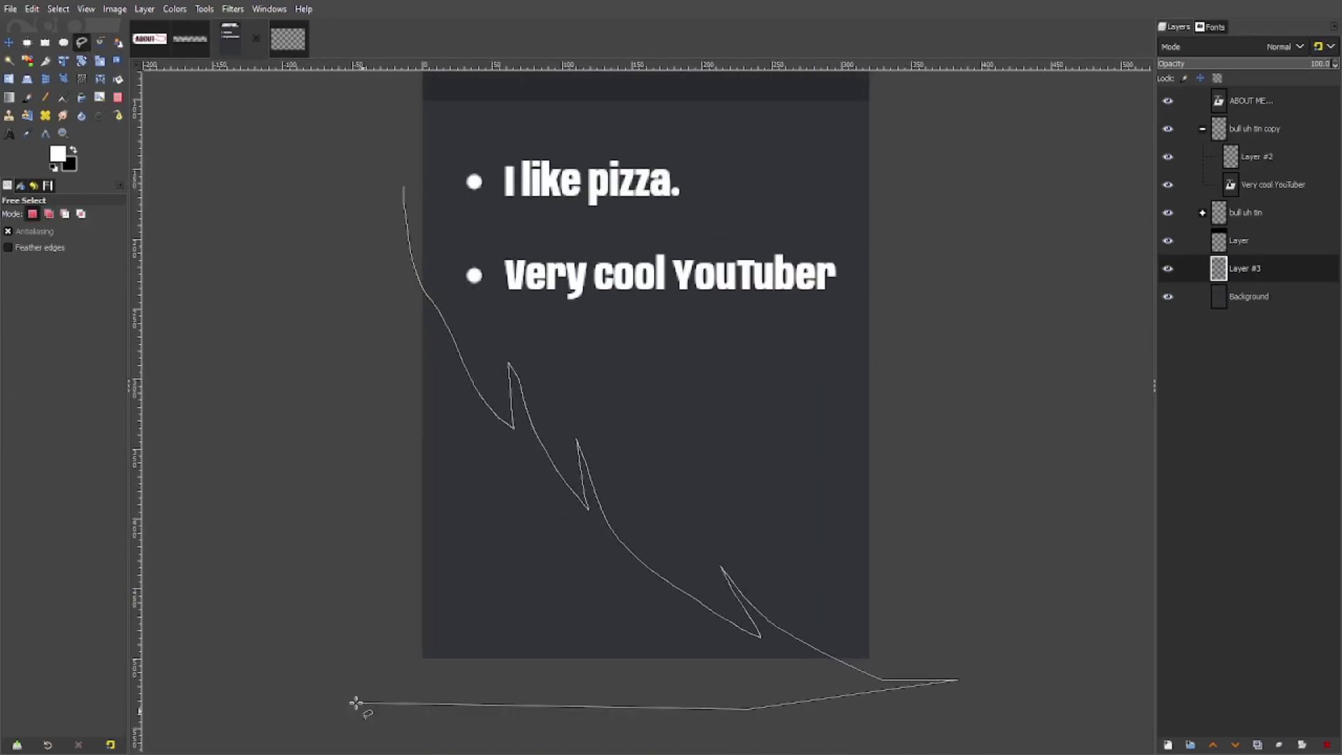
key("Return")
key("shift+b")
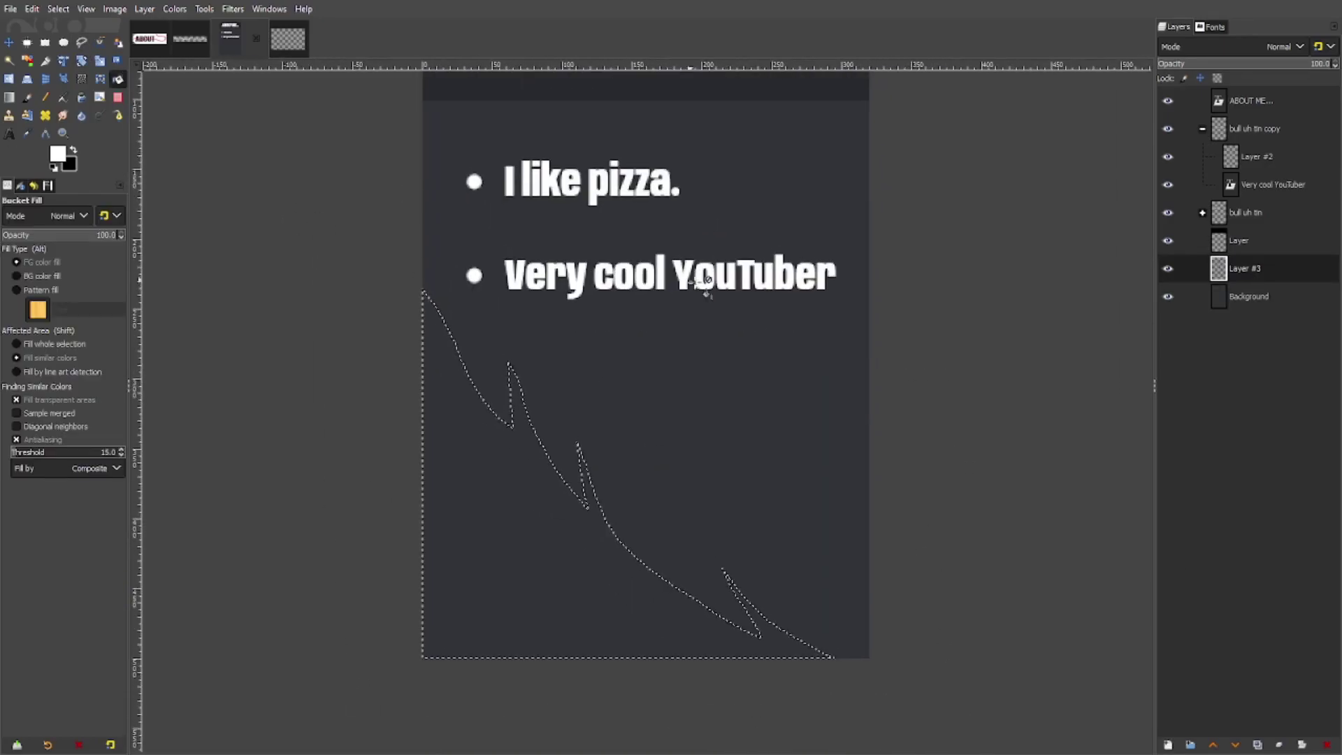
scroll(528, 615, "down", 1)
left_click(540, 506)
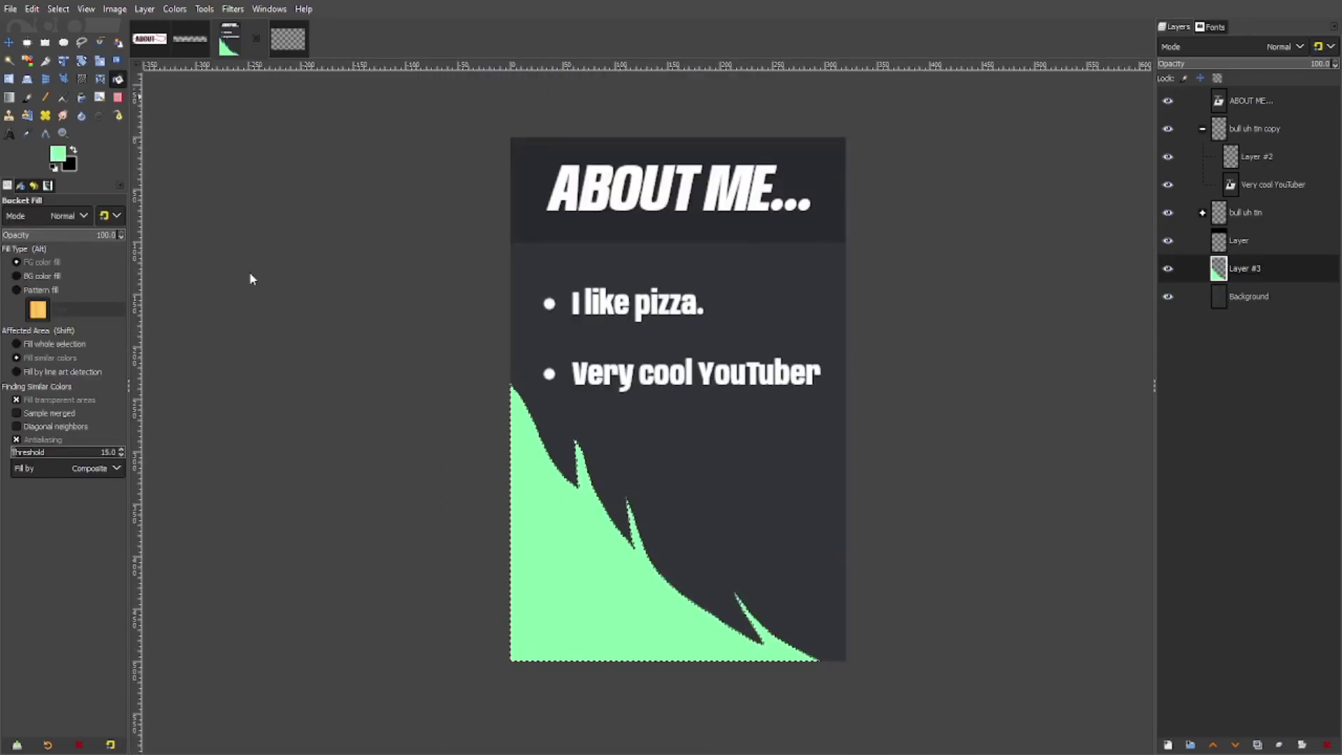
Turn a smaller jagged freehand area inside the green corner shape white and add a new layer above it
left_click(58, 9)
left_click(68, 41)
left_click(82, 43)
mouse_move(492, 405)
left_mouse_down()
mouse_move(426, 389)
mouse_move(494, 407)
left_mouse_up()
left_click(174, 9)
left_click(203, 71)
key("ctrl+shift+a")
left_click(9, 42)
scroll(706, 541, "up", 2)
left_click(1167, 745)
Try adding small curved light green flecks above the spikes with freehand selections and fills
left_click(82, 43)
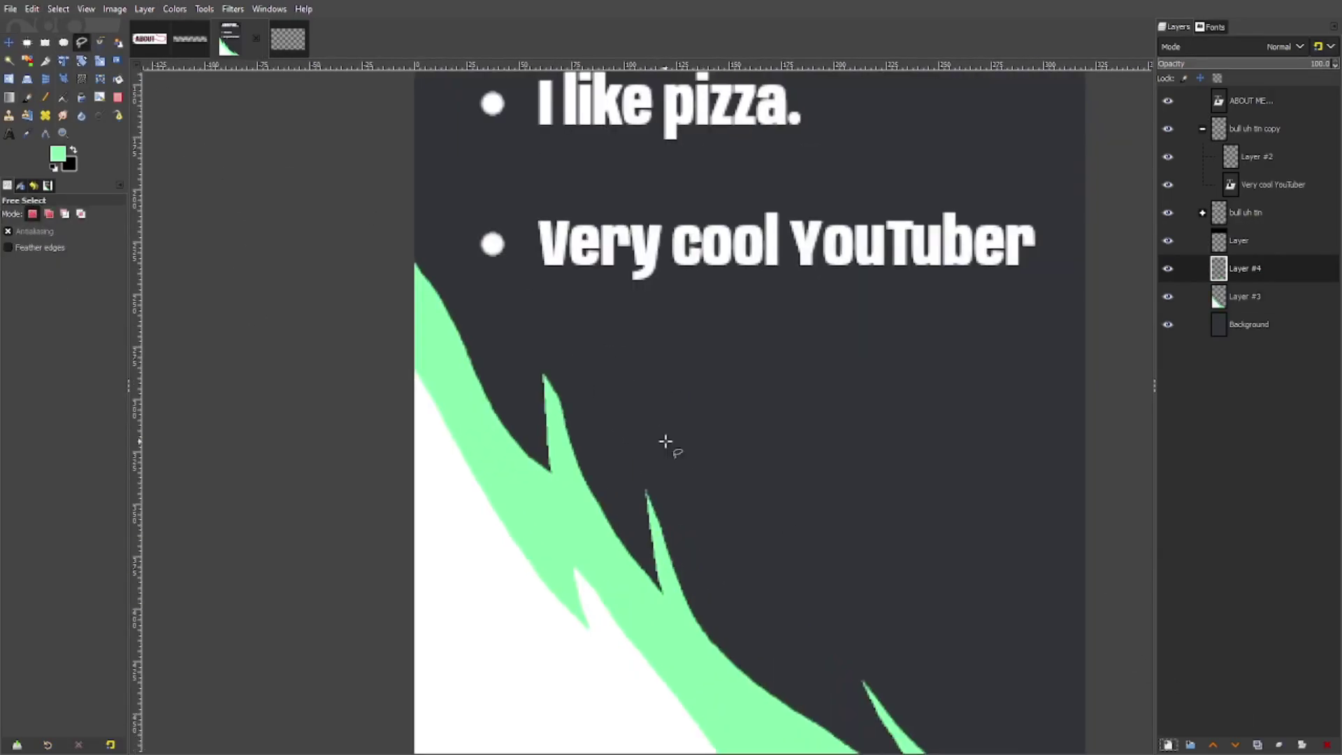
key("shift+b")
left_click(637, 390)
left_click(82, 42)
mouse_move(710, 496)
left_mouse_down()
mouse_move(694, 445)
mouse_move(709, 496)
left_mouse_up()
left_click(118, 79)
left_click(705, 434)
left_click(82, 43)
left_click_drag(605, 358, 606, 374)
left_click(63, 43)
scroll(261, 123, "down", 2)
scroll(424, 167, "up", 2)
left_click(82, 42)
left_click_drag(518, 198, 537, 175)
key("Delete")
key("ctrl+shift+a")
Try small painted dots around the spikes, and undo them together with the light green flecks
key("p")
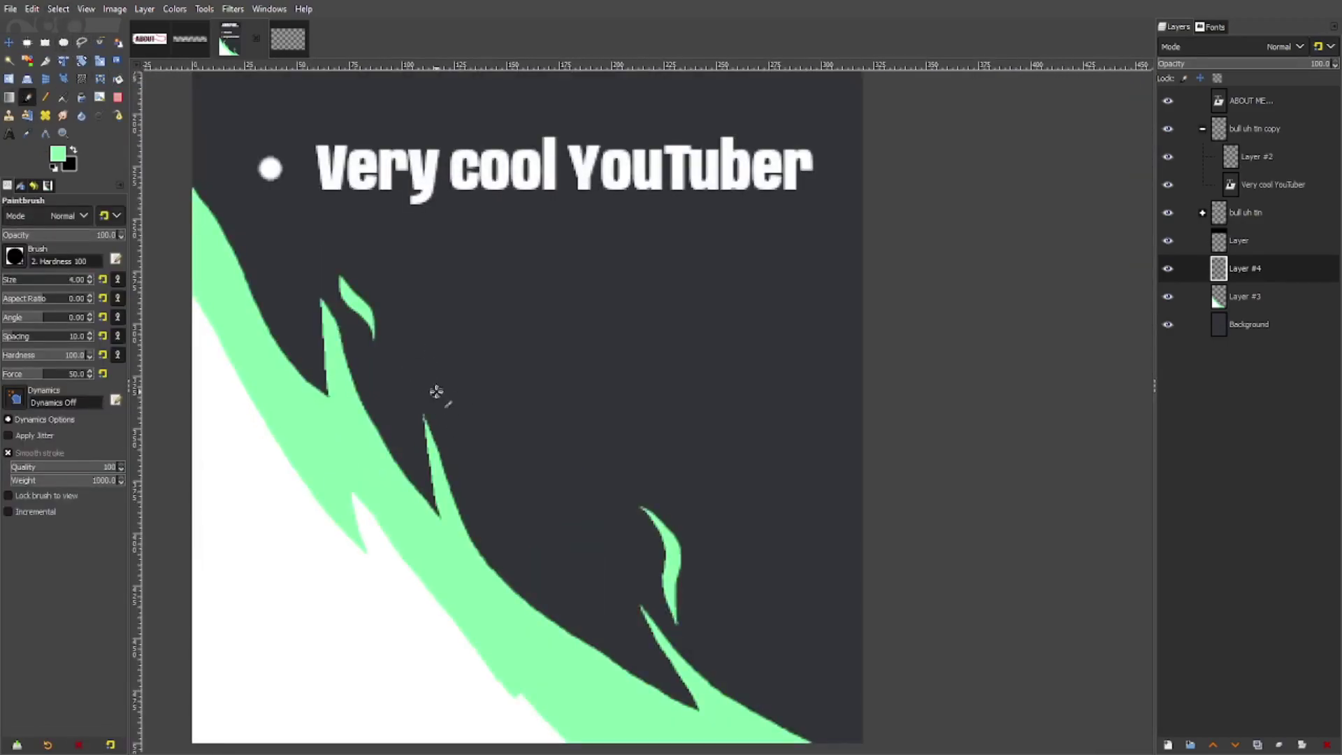
left_click(475, 523)
left_click(309, 355)
scroll(768, 461, "down", 1)
key("ctrl+z")
key("ctrl+z")
scroll(611, 350, "down", 3)
left_click_drag(607, 348, 610, 320)
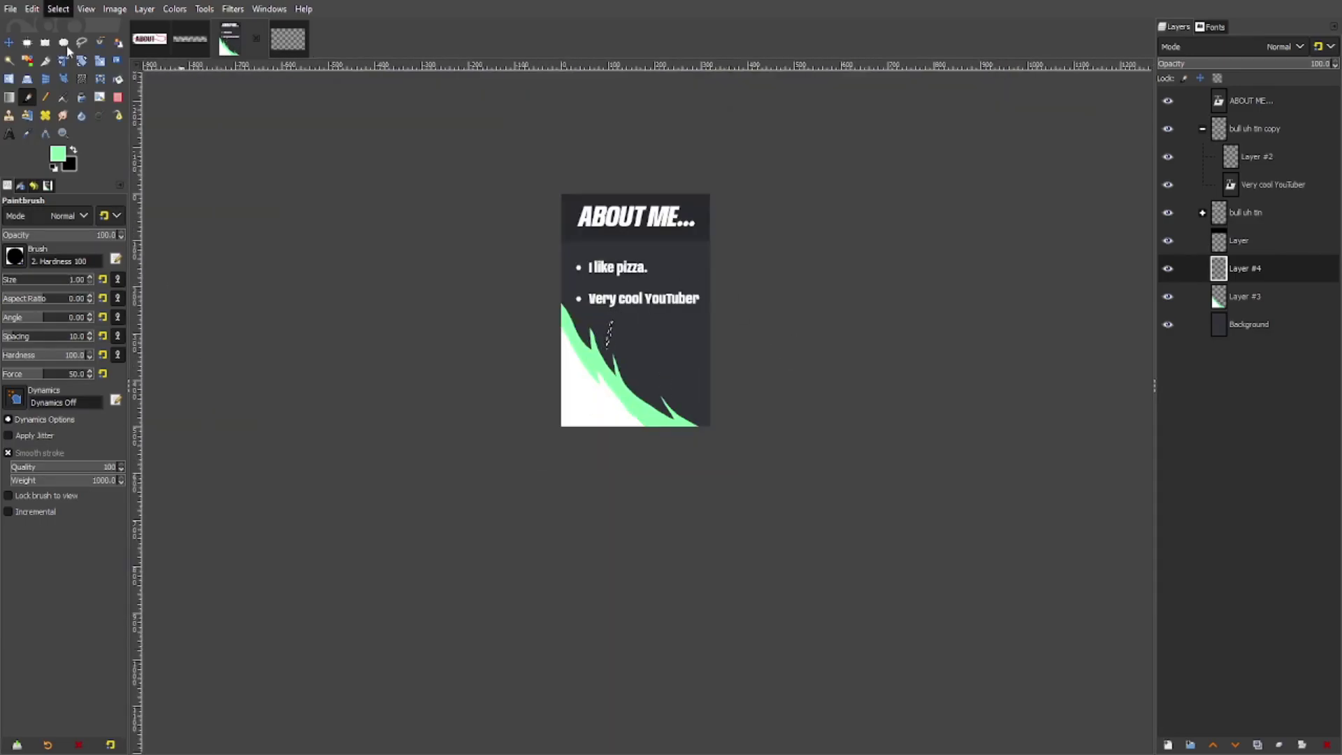
scroll(564, 267, "up", 2)
Outline a thin pointed wedge at the right end of the header band's lower edge and fill it with light green
left_click(82, 42)
scroll(832, 183, "up", 3)
left_click(871, 191)
left_click(508, 223)
left_click(968, 269)
left_click(871, 191)
left_click(117, 79)
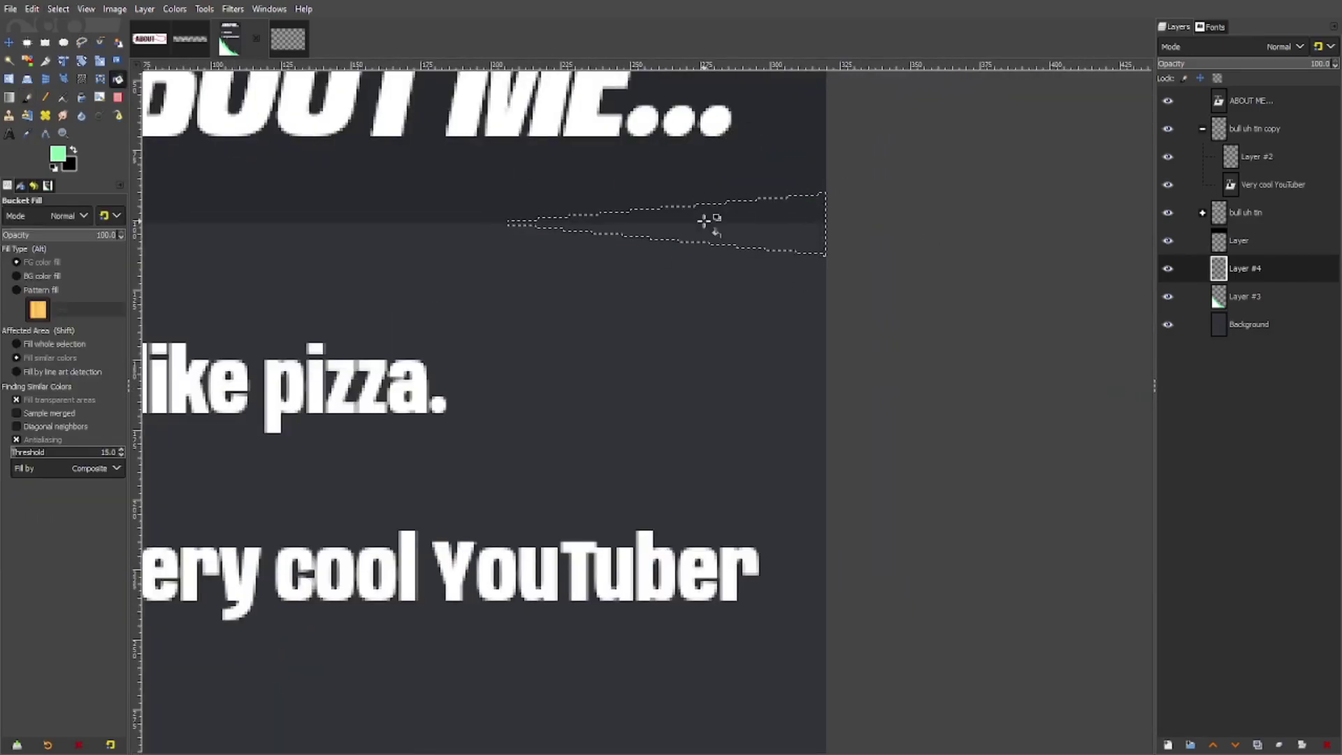
left_click(783, 225)
Add a new layer above the ABOUT ME... title layer
left_click(9, 42)
scroll(983, 318, "down", 2)
left_click(1251, 100)
left_click(1168, 745)
left_click(117, 79)
left_click(859, 268)
Paint a large soft purple glow on a new layer above the background, in Soft light mode at about 68 opacity
left_click(1248, 352)
left_click(1168, 745)
left_click(27, 97)
left_click_drag(14, 281, 35, 285)
left_click(629, 515)
left_click(1164, 64)
left_click(1216, 349)
left_click_drag(1321, 62, 1277, 62)
Switch to the short transparent panel and place a white ABOUT ME title in Nunito Sans Heavy Italic near its upper edge
left_click(9, 43)
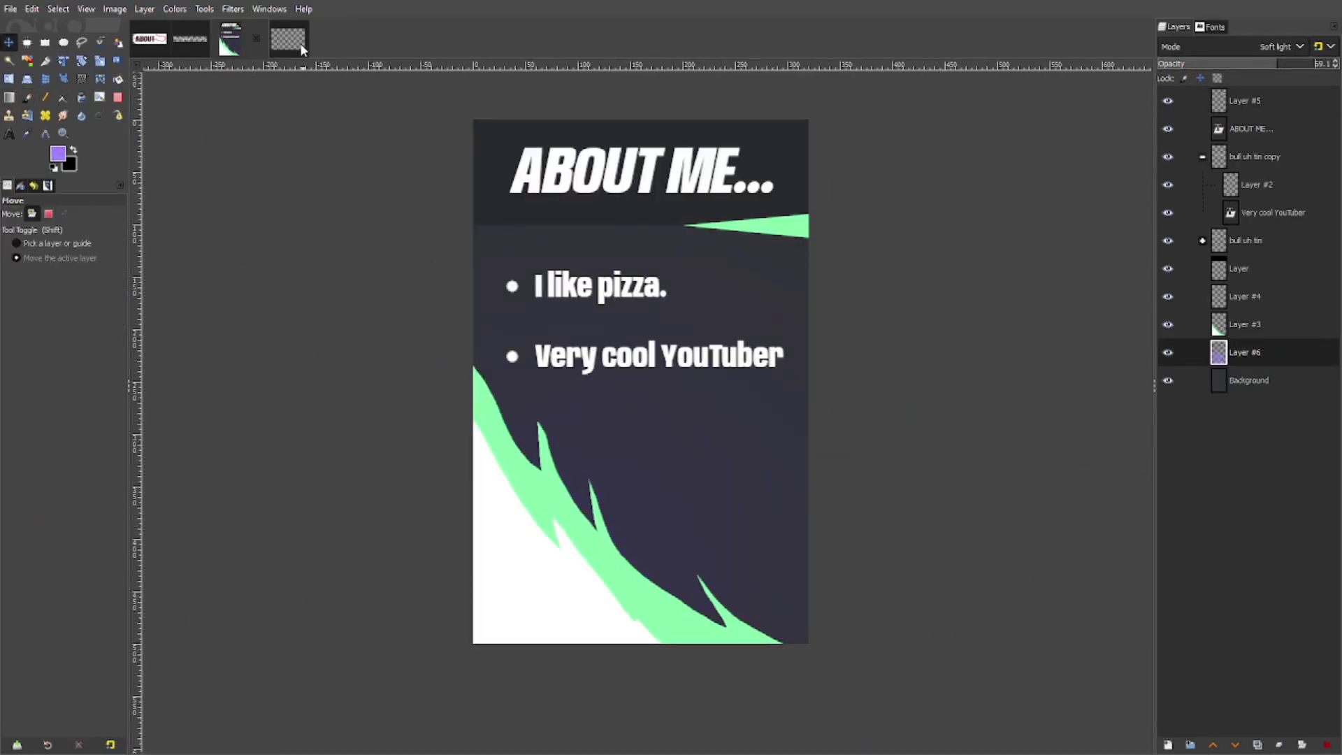
left_click(300, 43)
key("t")
left_click(484, 292)
type("ABOUT ME")
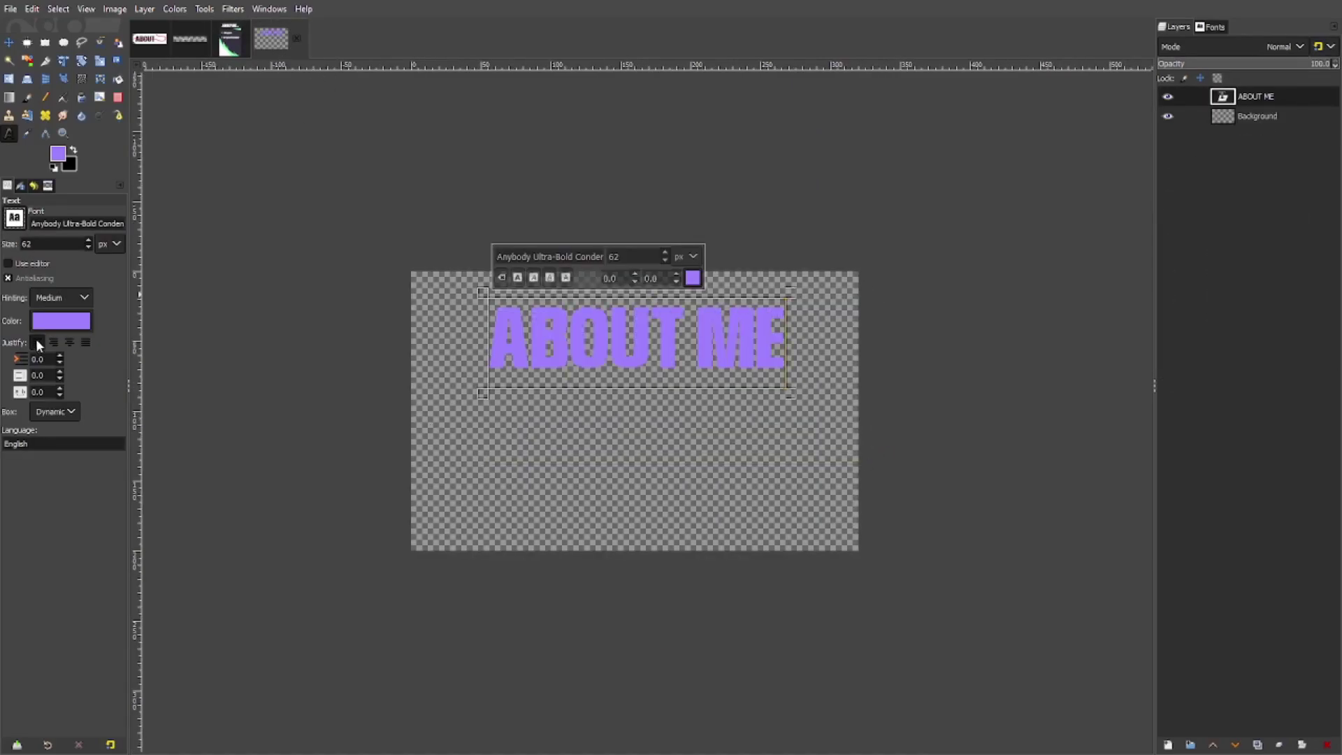
left_click(14, 218)
left_click(554, 198)
left_click(9, 43)
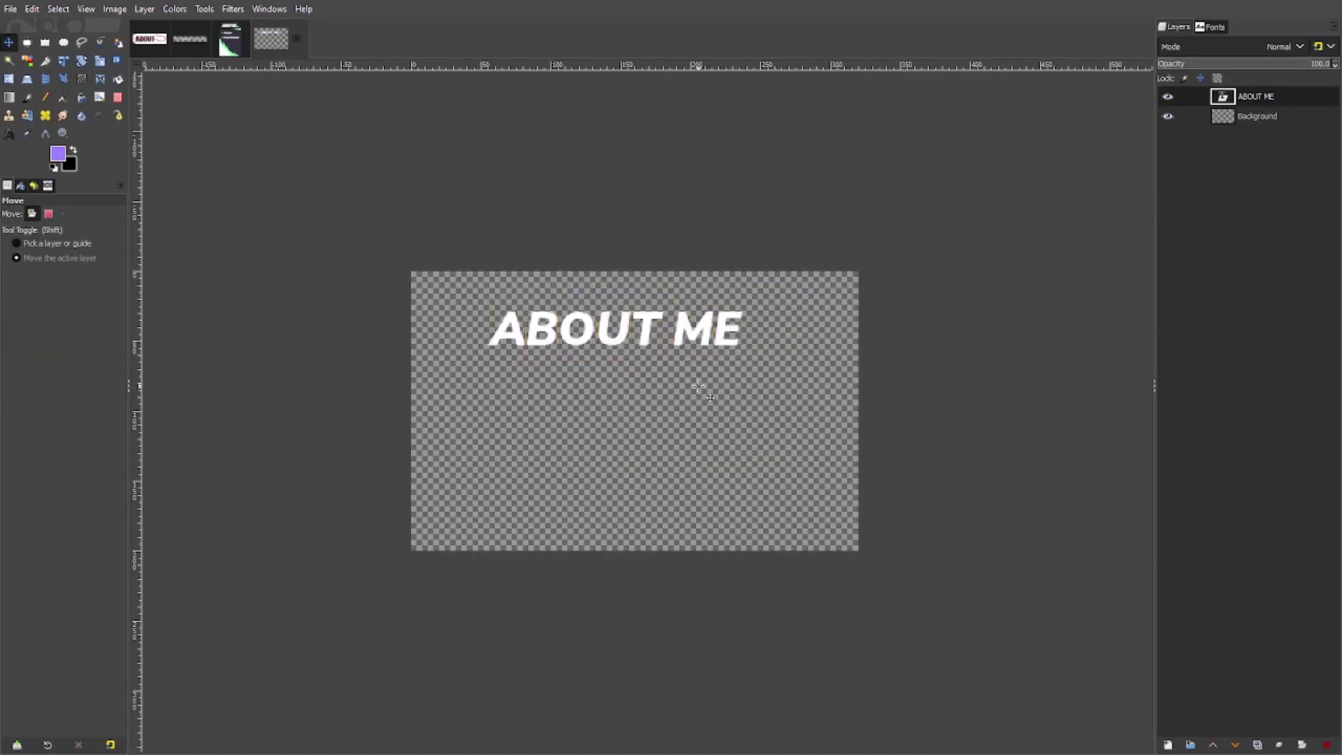
left_click_drag(699, 382, 698, 361)
Fill the Background layer with purple and paint a large soft light-blue glow over the lower-right area on a new layer
left_click(27, 97)
left_click(1257, 116)
left_click(118, 79)
left_click(149, 46)
left_click(207, 42)
left_click(247, 42)
left_click(288, 39)
left_click(9, 42)
left_click(118, 79)
left_click(531, 489)
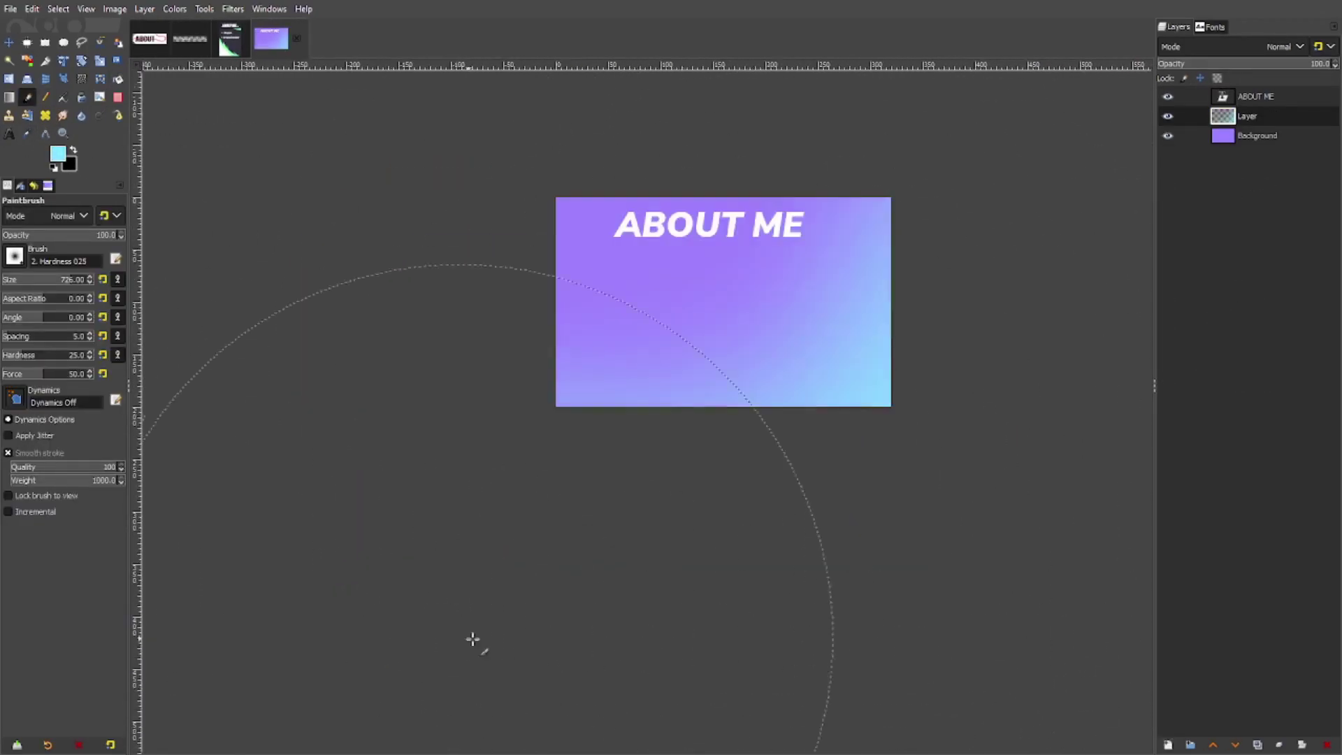
key("minus")
scroll(810, 360, "up", 2)
Reposition the ABOUT ME title slightly near the panel's upper edge
key("m")
scroll(478, 235, "up", 1)
left_click(82, 42)
left_click(9, 42)
left_click_drag(727, 213, 730, 218)
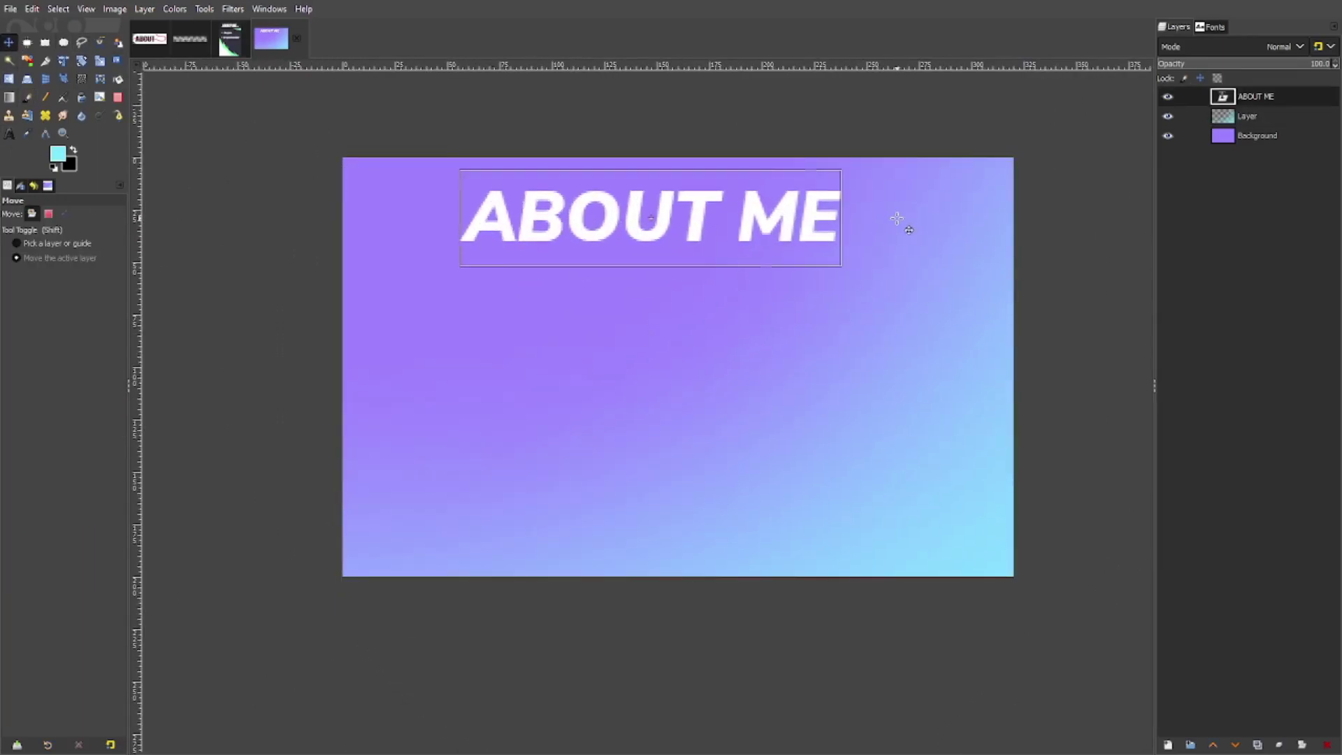
Try a 179 × 4 px rectangular underline selection beneath the ABOUT ME title and a left-shifted title position
scroll(895, 219, "down", 3)
scroll(892, 217, "up", 4)
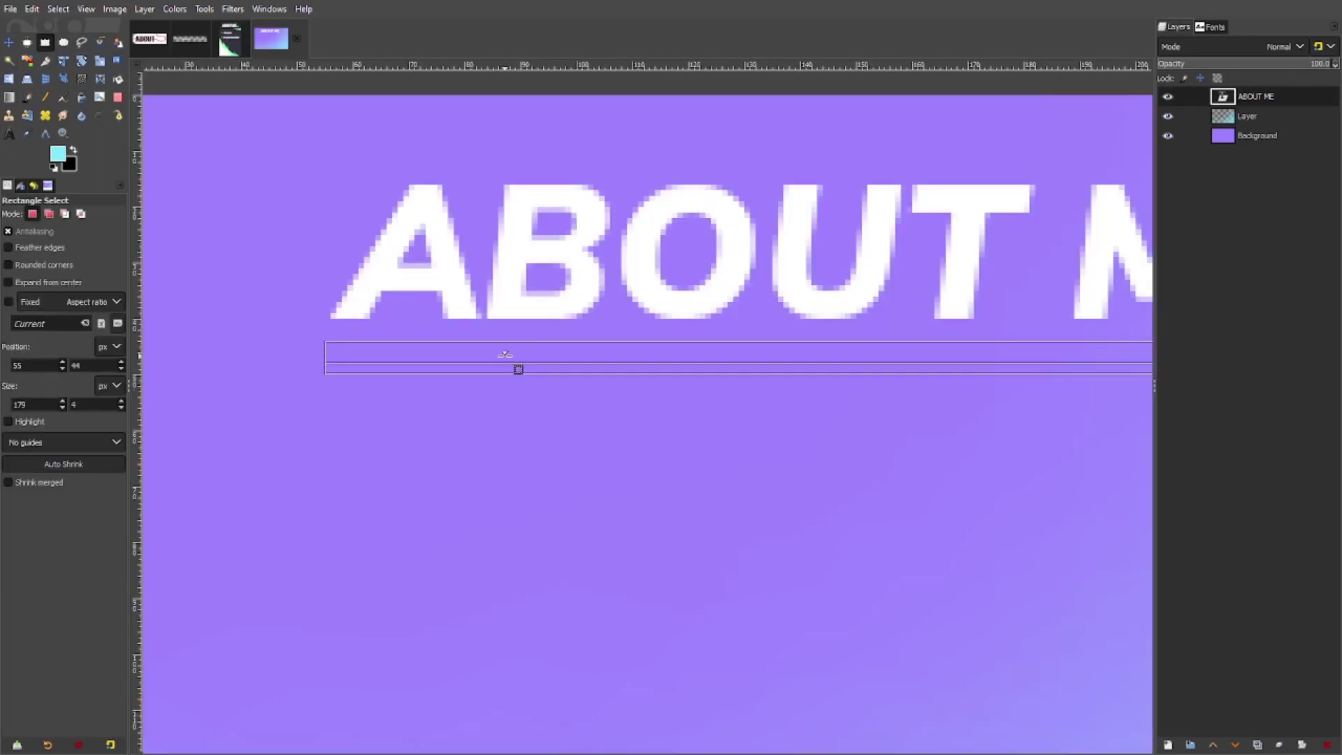
scroll(515, 365, "down", 3)
scroll(678, 350, "up", 1)
scroll(677, 349, "down", 5)
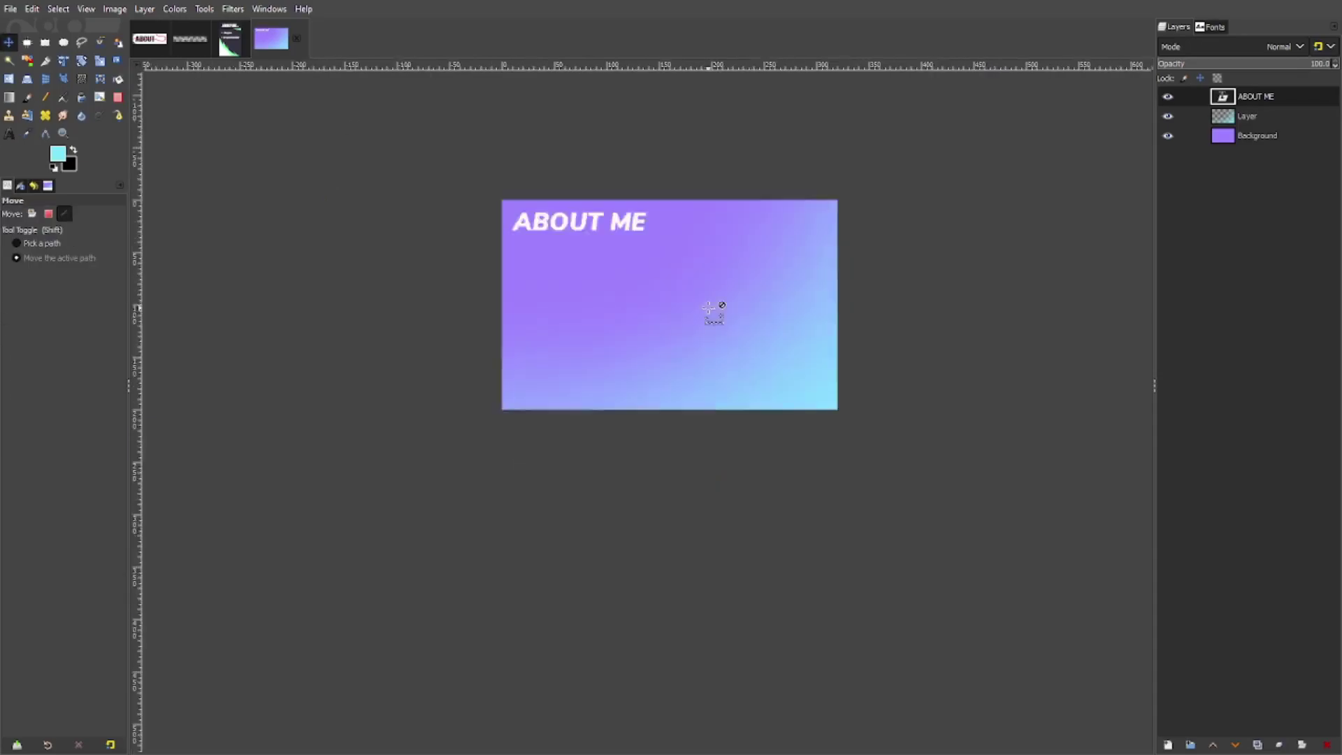
Add light-blue 20 px body text: greeting with the name, Do you like making Twtich banners? Hmm, crazy, so do I! What a small world! Woah
scroll(841, 345, "up", 5)
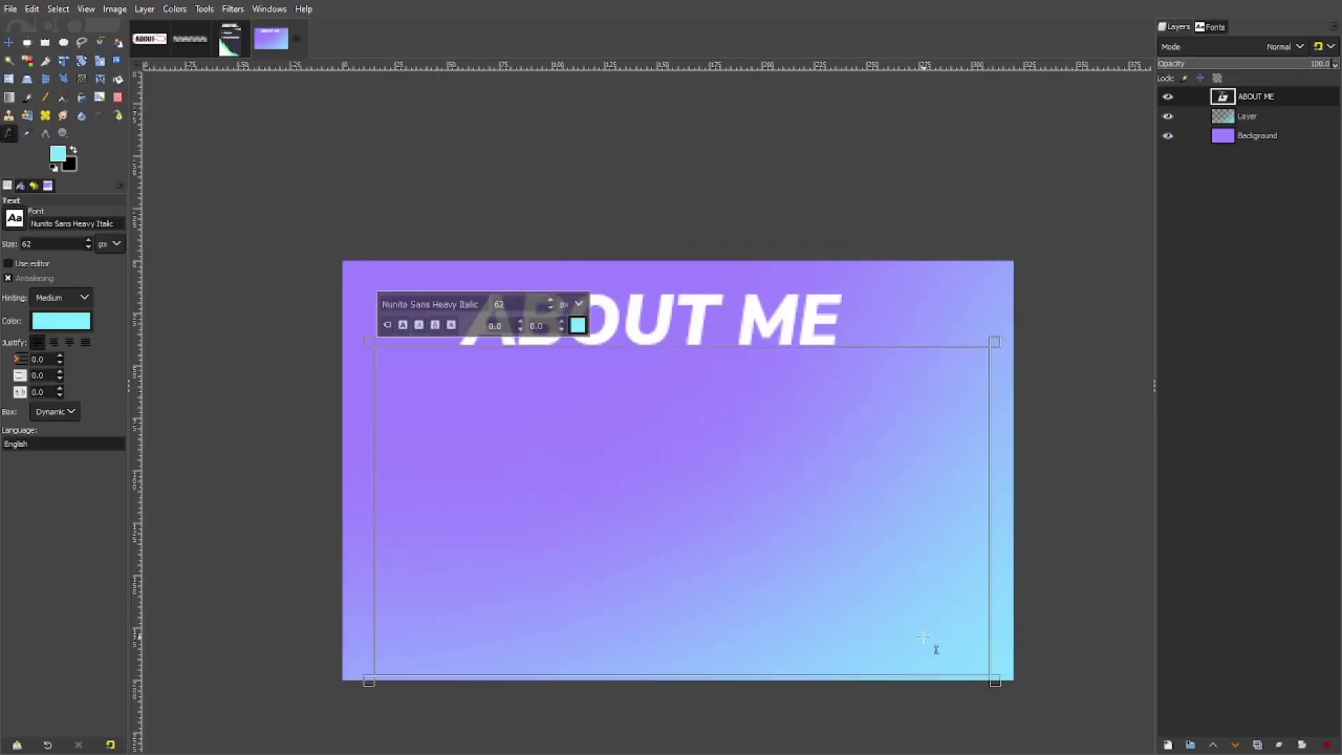
type("Hi, my name is Kai.")
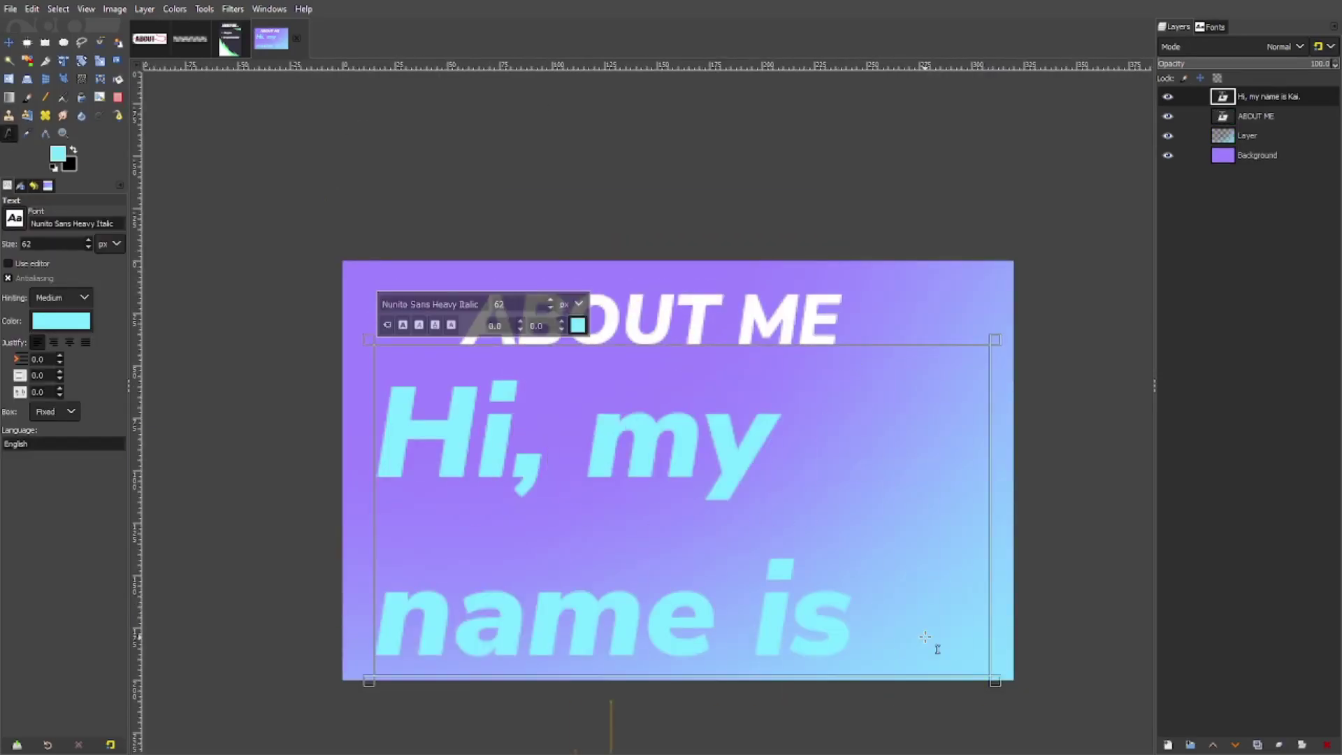
type(" Do you like making Twtich banners? Hmm, crazy, so do I! What a sma")
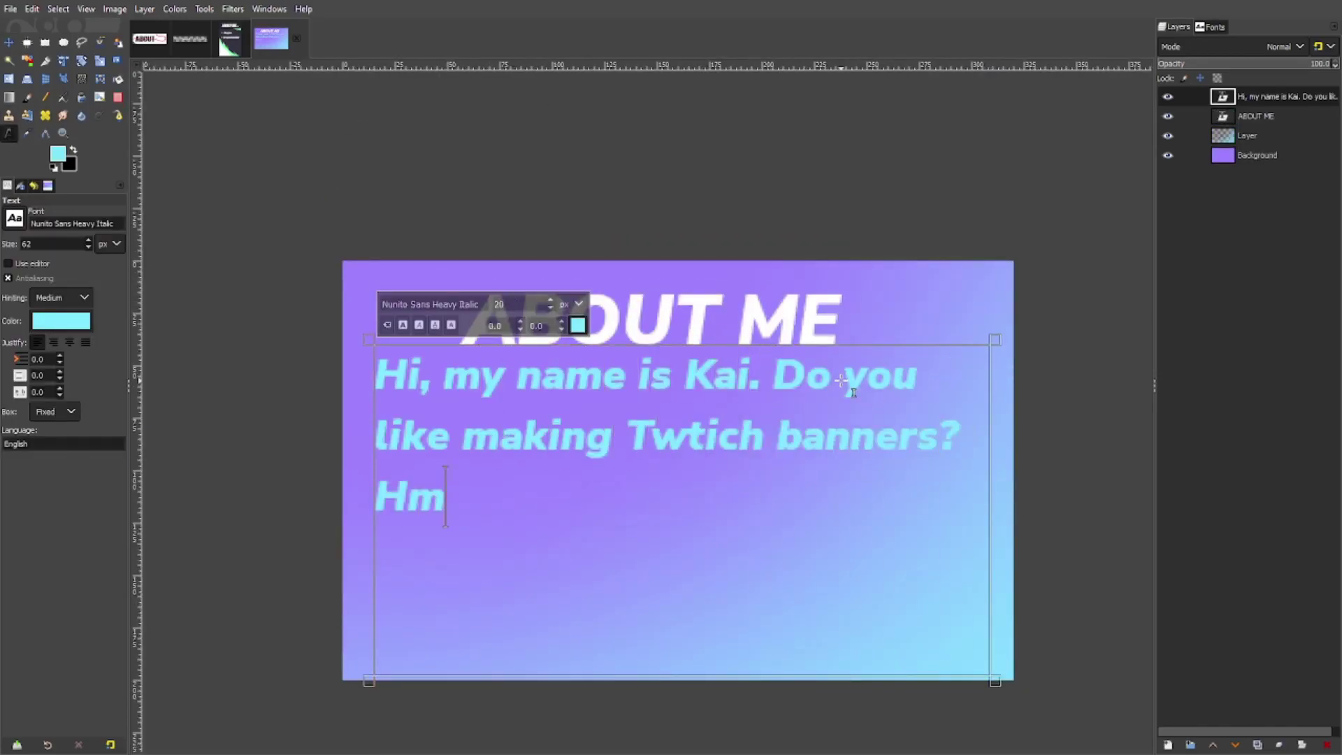
type("ll world! Woah.")
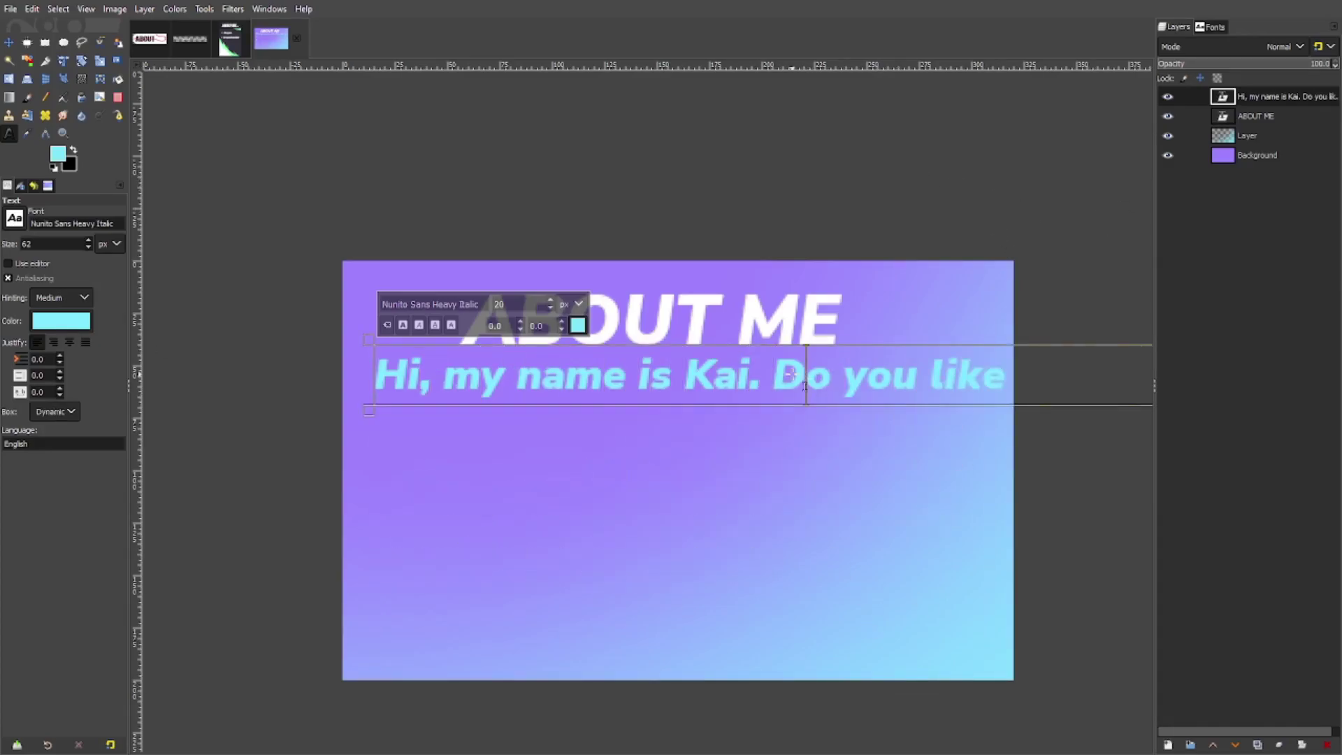
Break the body text so that Do you like making starts a second line after the greeting
scroll(791, 375, "down", 3)
left_click(8, 43)
scroll(587, 393, "up", 3)
left_click(8, 133)
left_click(745, 315)
key("Return")
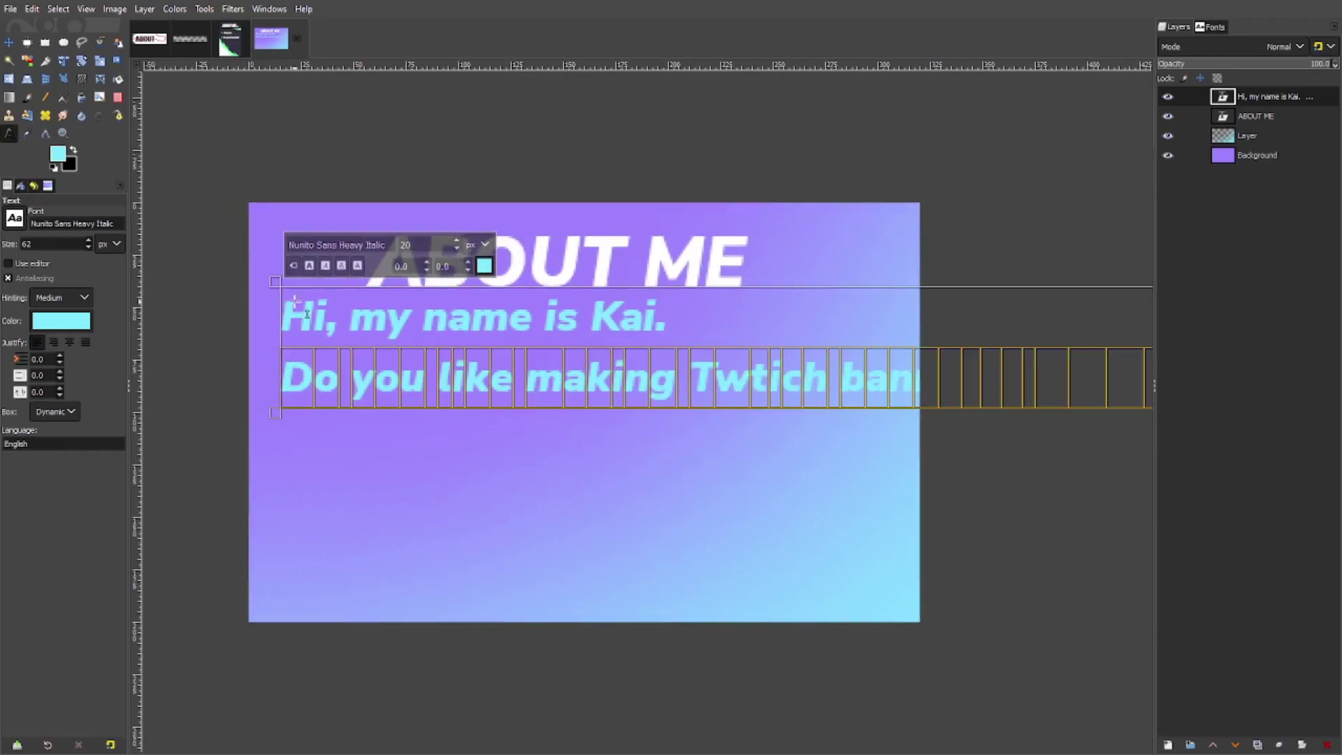
Add line breaks in the body text after Twtich and after so do I!
scroll(784, 329, "down", 3)
scroll(434, 317, "up", 5)
left_click(470, 302)
scroll(260, 296, "down", 3)
left_click_drag(336, 290, 1154, 339)
scroll(984, 444, "up", 1)
left_click(709, 389)
key("Return")
left_click(746, 428)
key("Return")
Tighten the body text's line spacing and centre-justify its lines
left_click(60, 378)
left_click(9, 42)
left_click_drag(431, 349, 432, 377)
left_click(8, 133)
left_click(69, 342)
Centre the body text on a vertical guide at the panel's middle and move the ABOUT ME title slightly lower
left_click(8, 43)
left_click_drag(137, 430, 537, 433)
left_click_drag(705, 462, 703, 464)
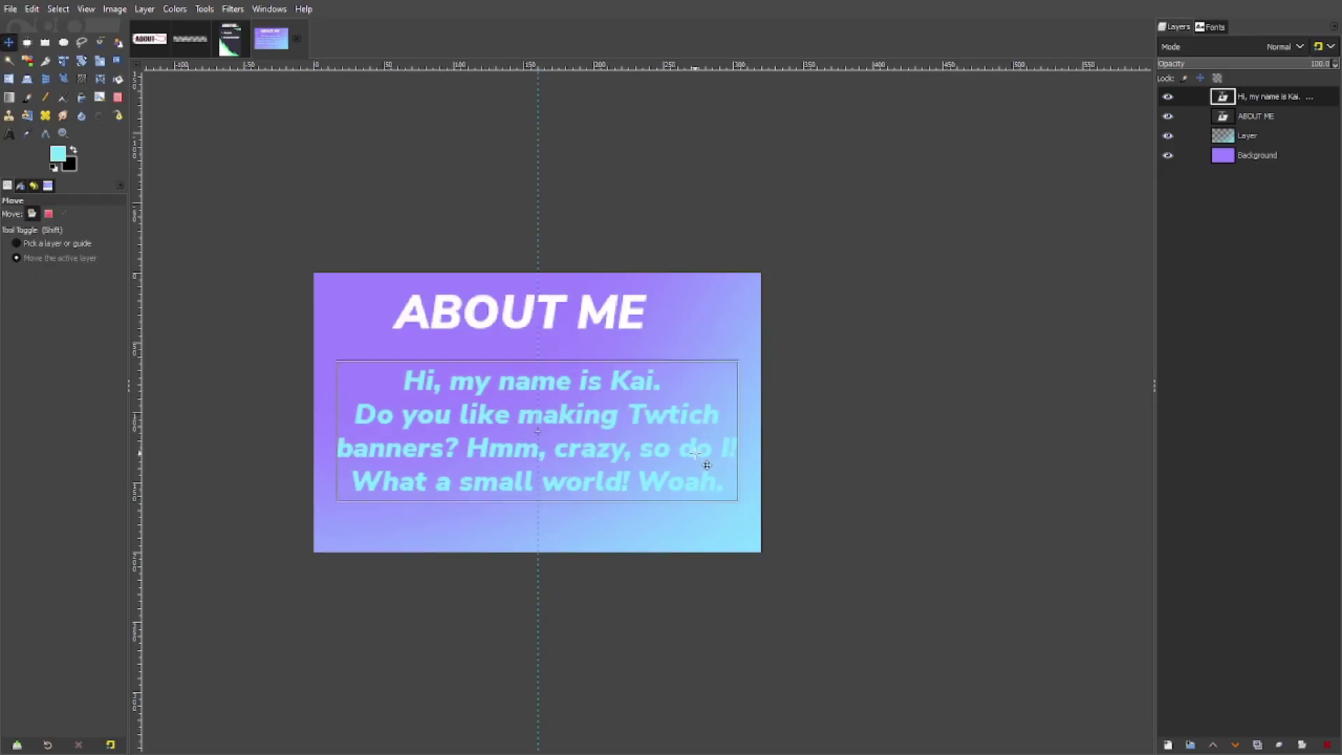
left_click_drag(517, 313, 517, 337)
Recolour the whole body text white and change the word banners to panels
scroll(613, 375, "up", 1)
left_click(8, 133)
key("ctrl+a")
left_click(470, 319)
Add one new layer directly above the ABOUT ME title and another above the body text for brushwork
left_click(1251, 116)
left_click(1168, 745)
scroll(545, 495, "down", 1)
left_click(28, 97)
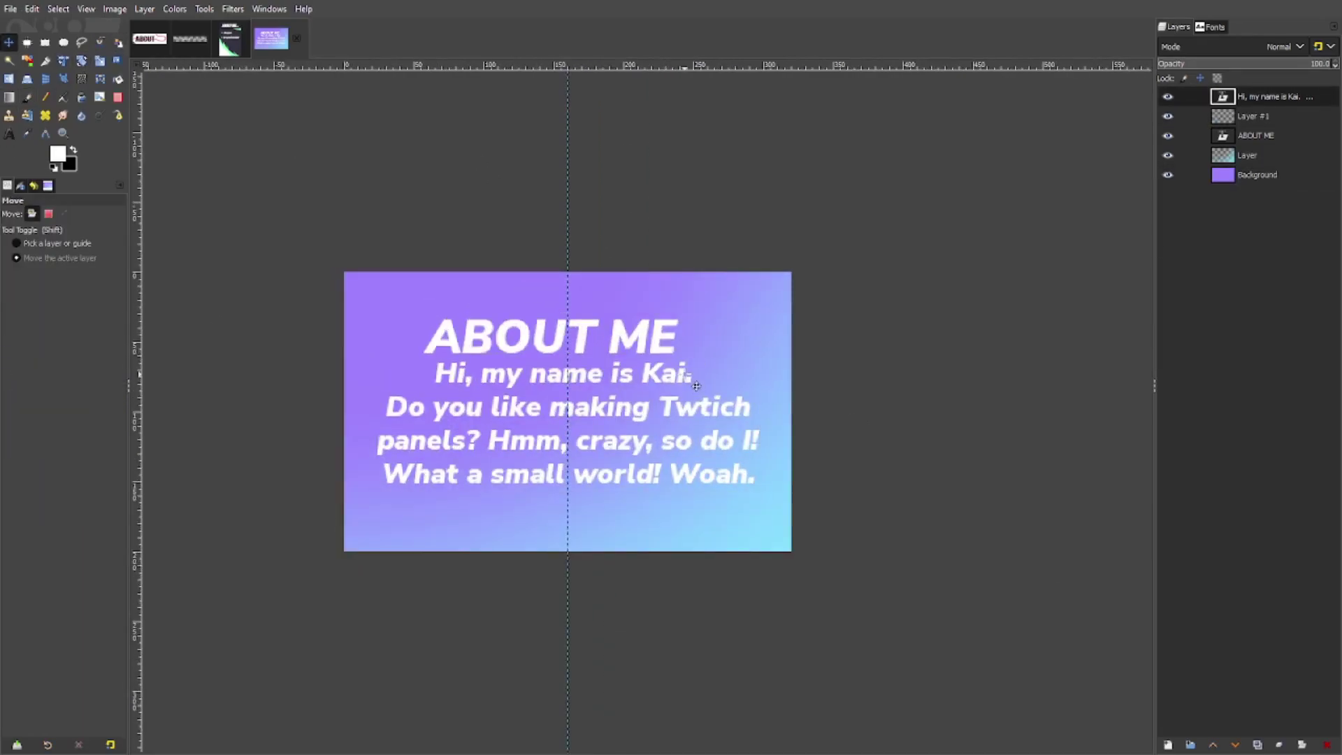
key("p")
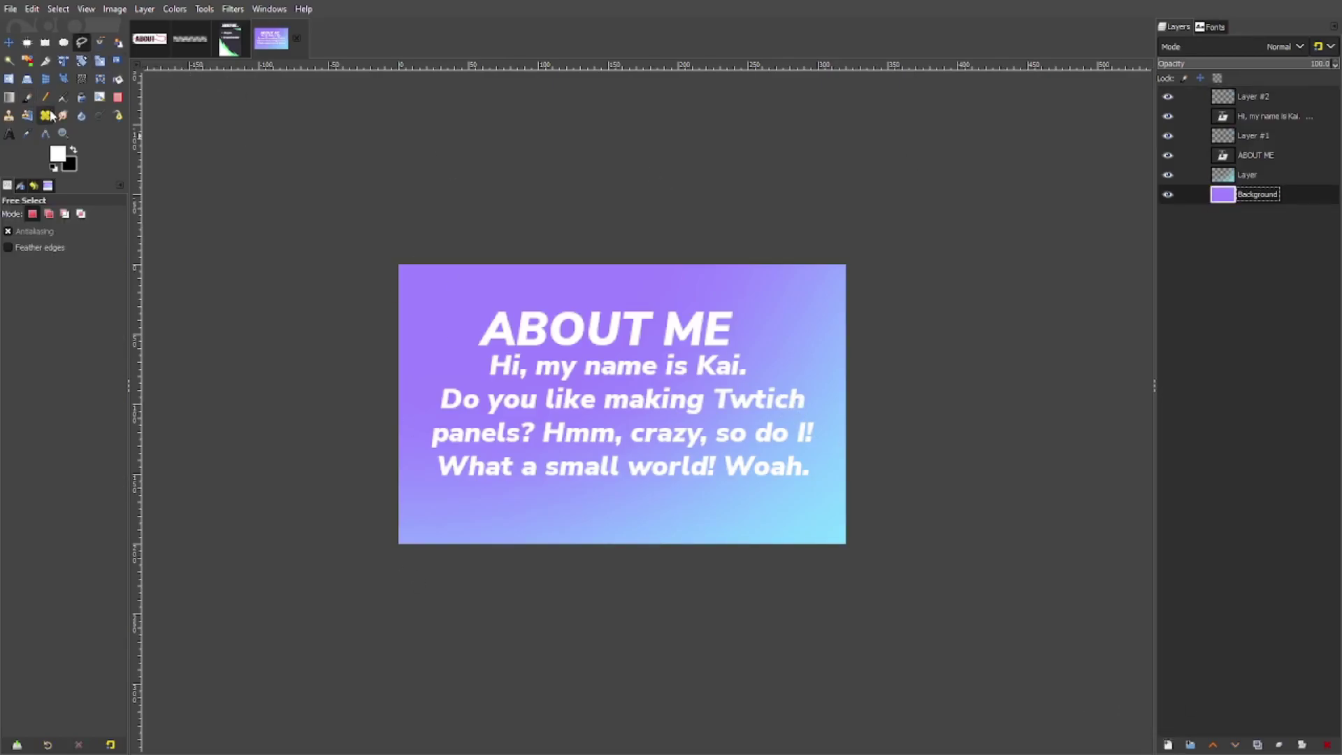
Erase an uneven, wavy border around all four edges of the gradient panel's background with the Eraser at size 14
key("shift+e")
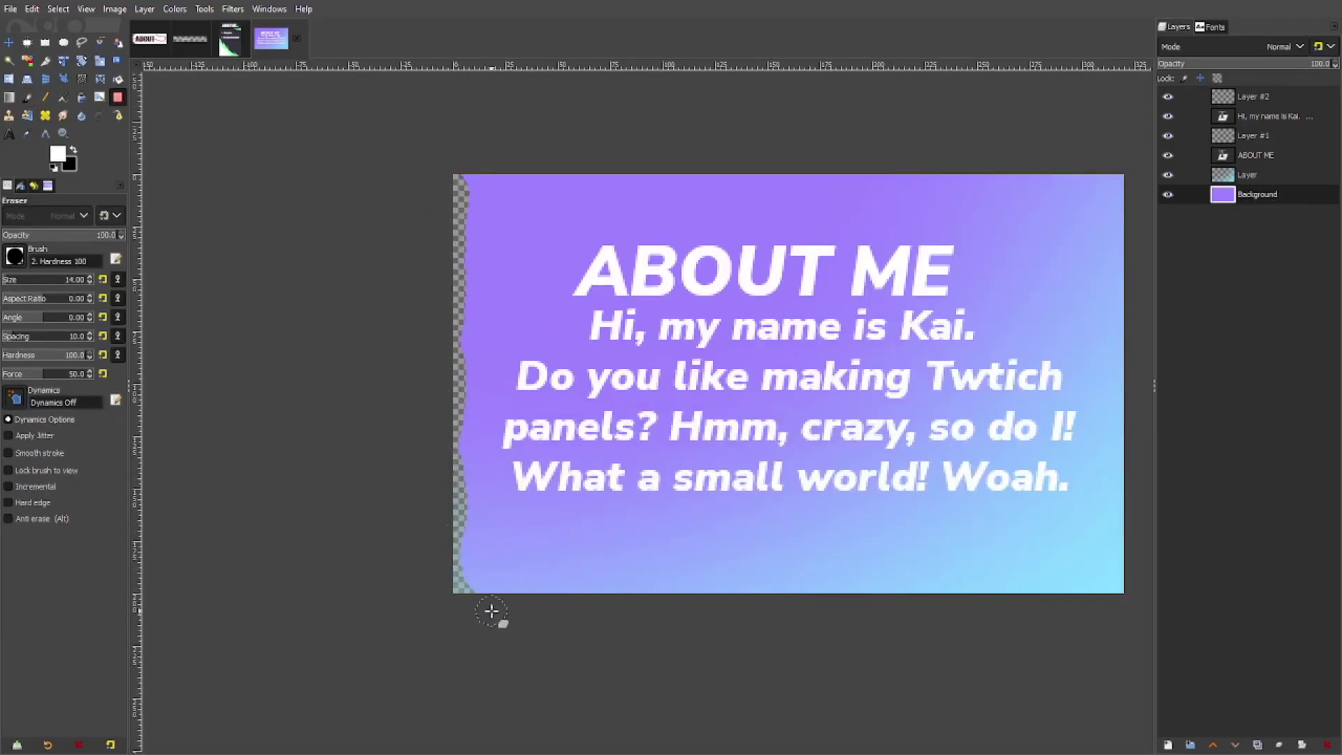
left_click_drag(494, 615, 811, 593)
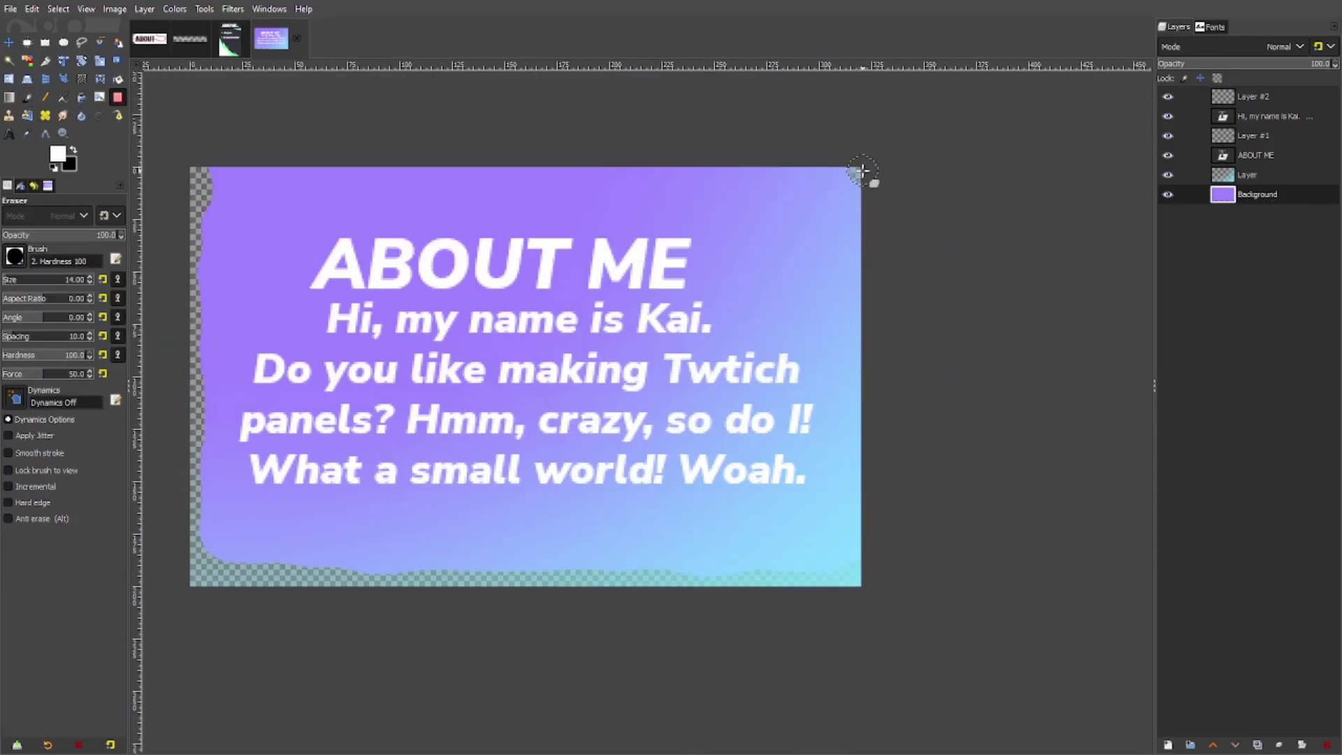
left_click_drag(860, 157, 853, 521)
left_click_drag(865, 195, 252, 171)
left_click_drag(251, 170, 210, 175)
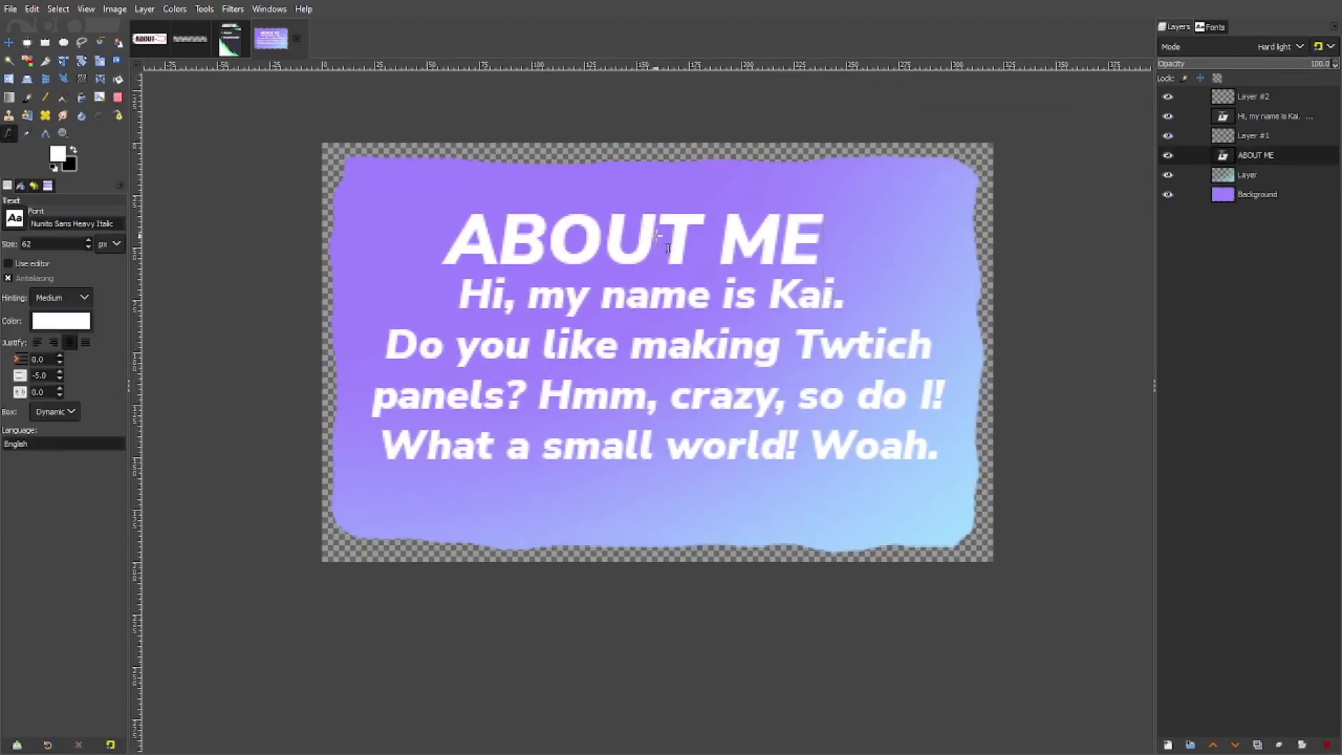
Recolour the ABOUT ME title pale yellow and place an offset black copy of the background behind the panel as a shadow
left_click(657, 235)
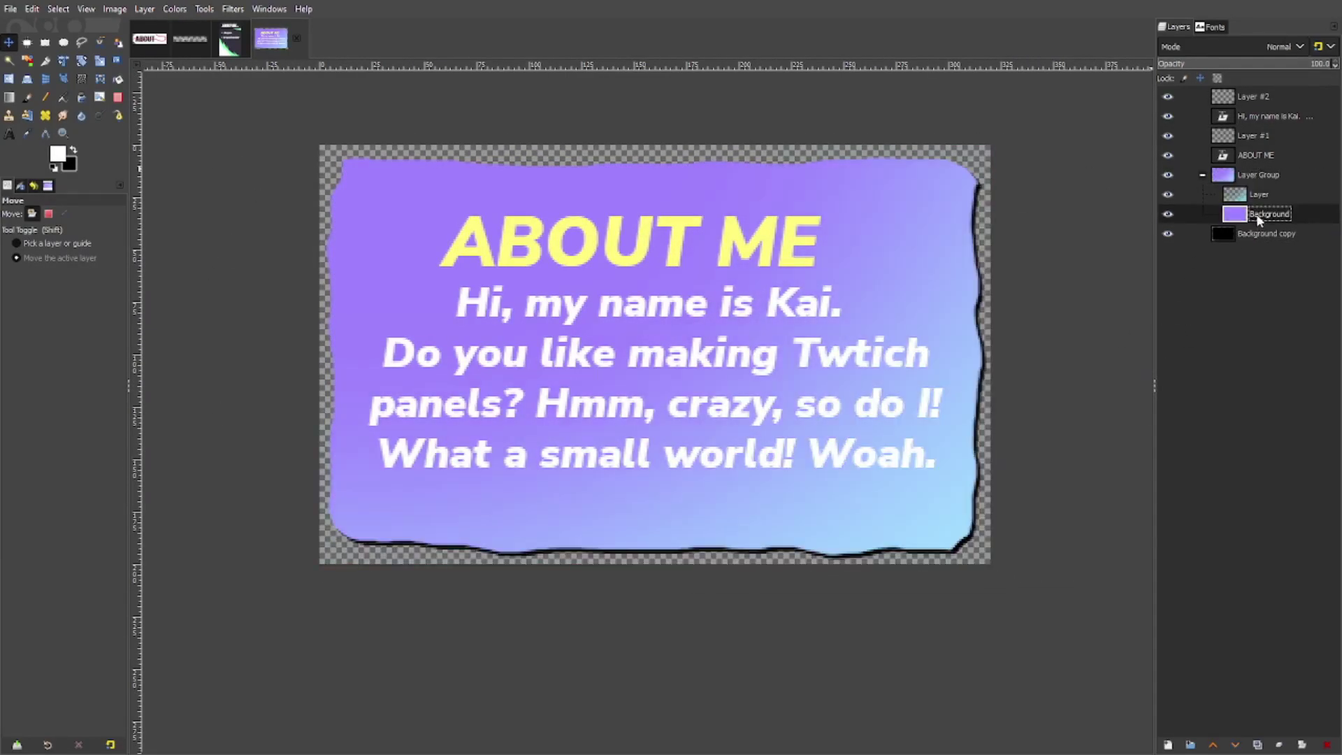
left_click(1168, 234)
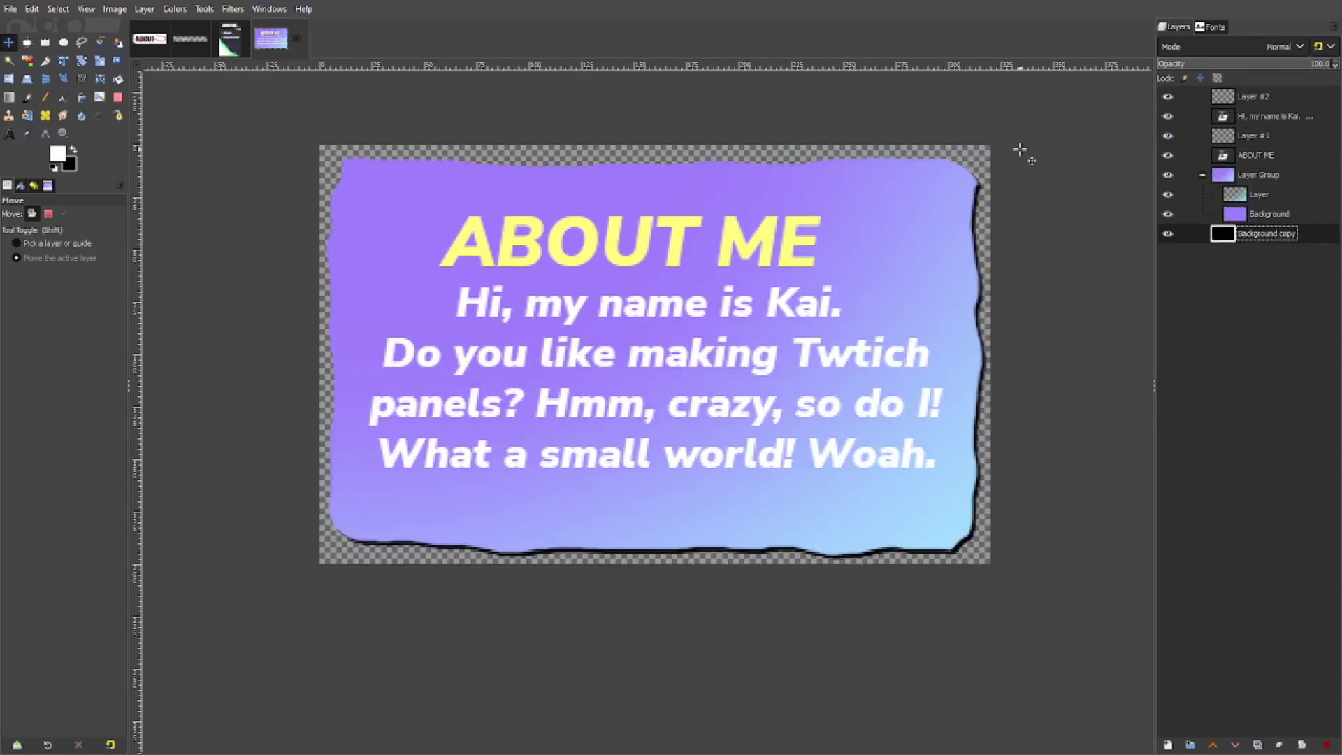
Paint a broad soft white highlight on the layer above the ABOUT ME title with a size 92 brush, blended in Hard light mode
left_click(1255, 134)
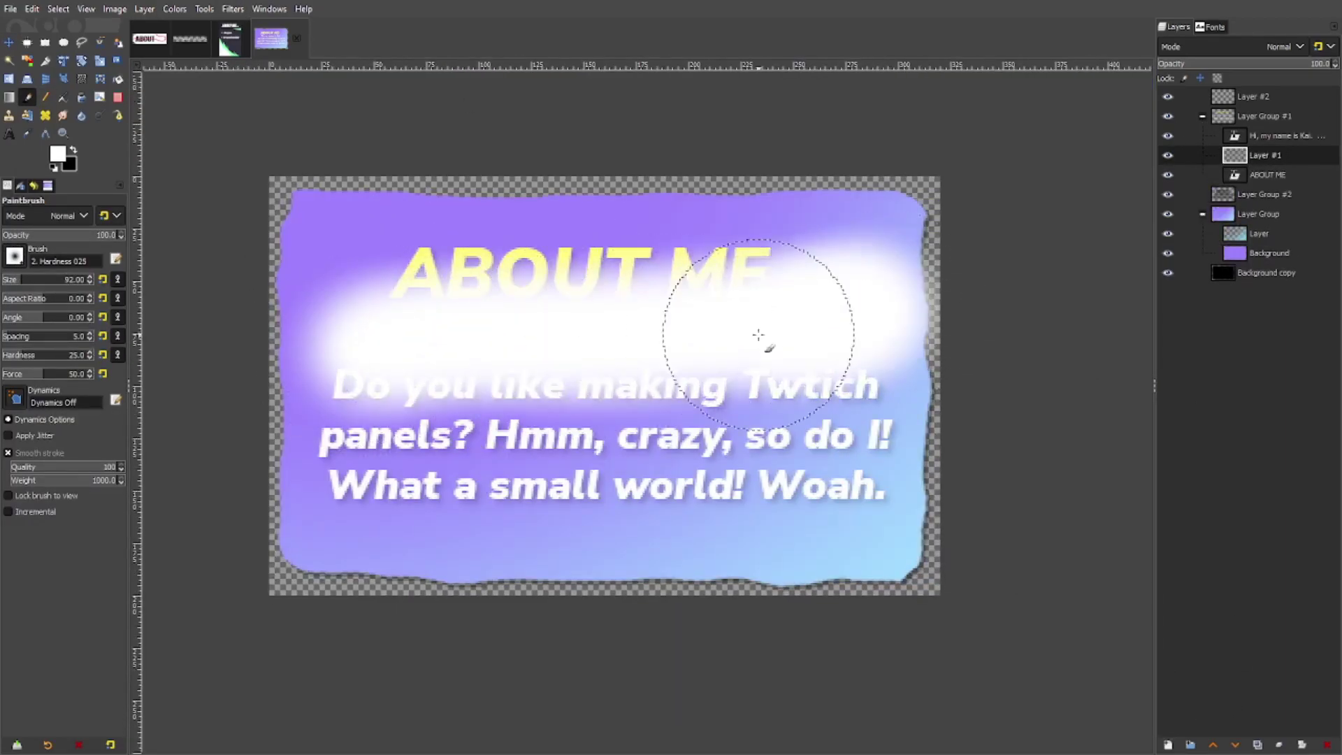
left_click_drag(809, 300, 803, 269)
key("m")
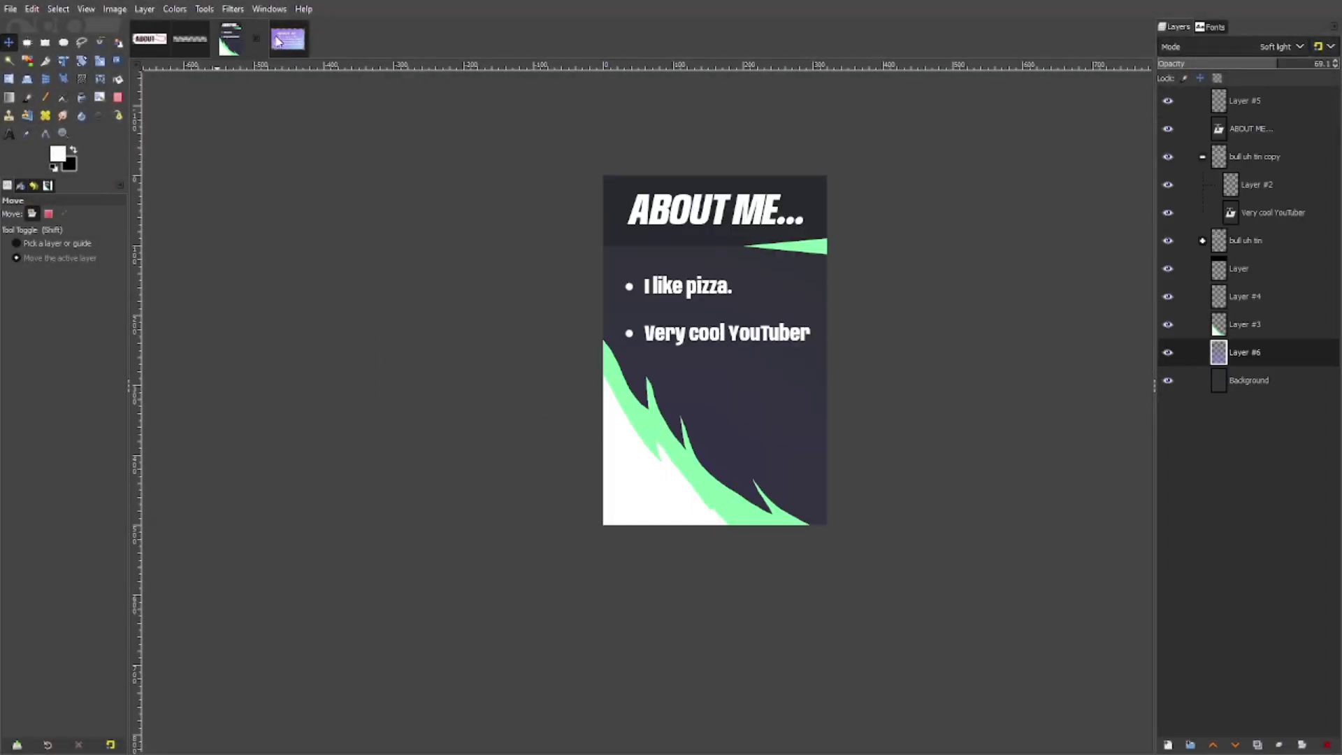
left_click(277, 42)
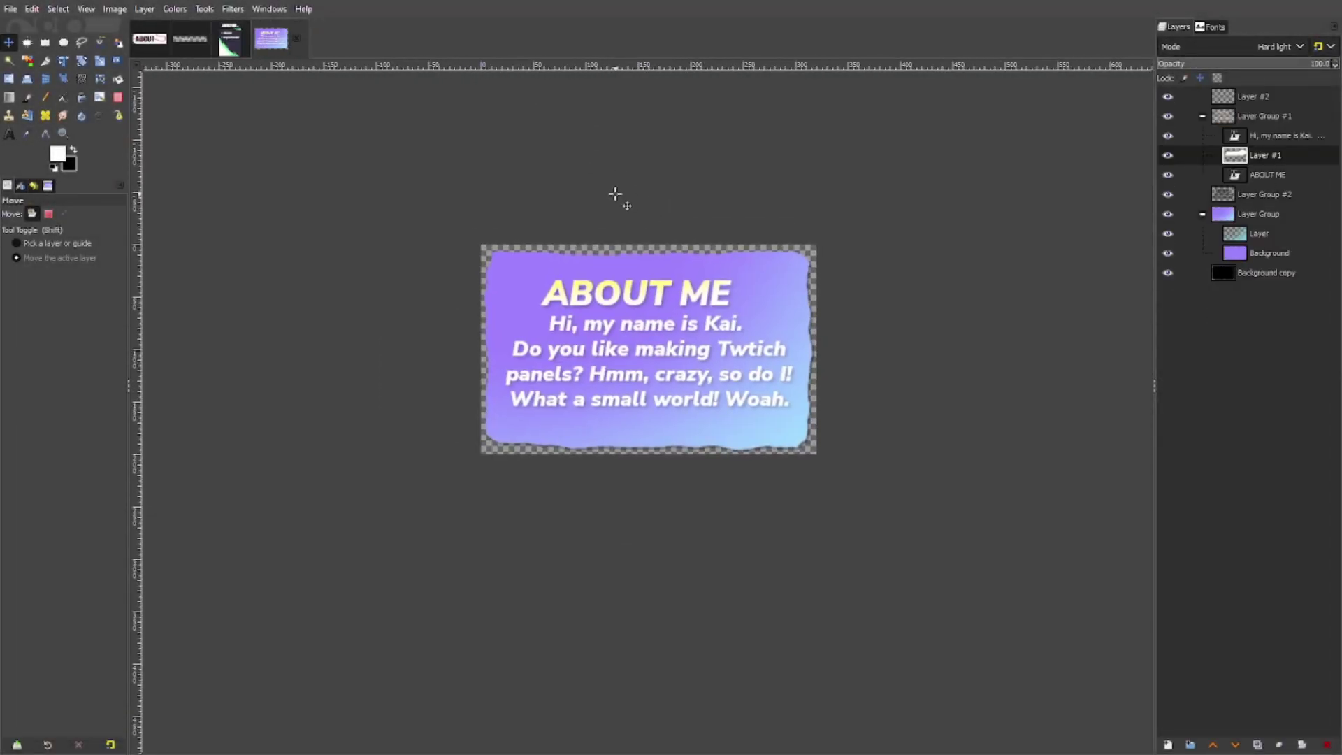